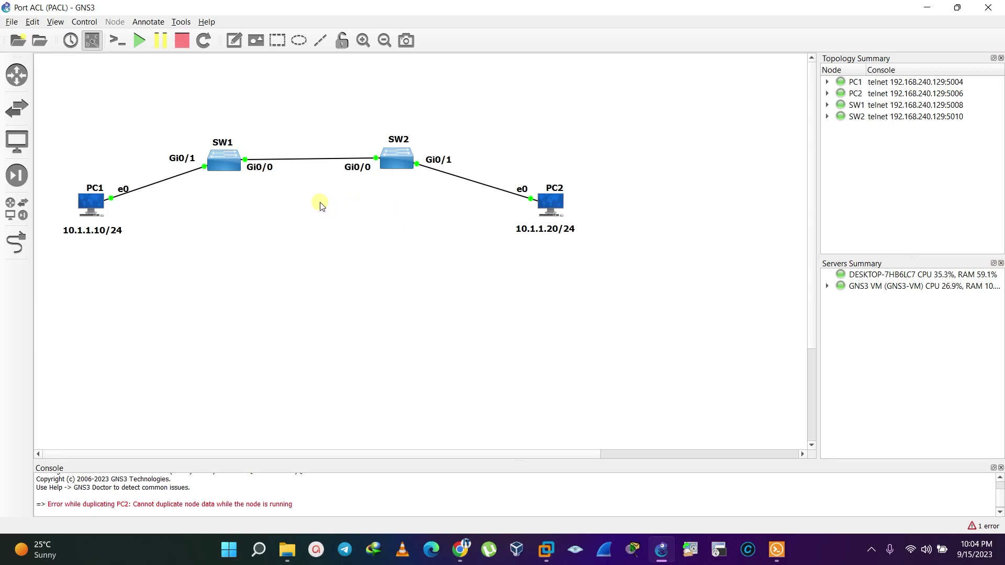
Step: Switch to Solar-PuTTY and display PC1's current IP settings in its console session
click(223, 160)
click(359, 211)
click(776, 550)
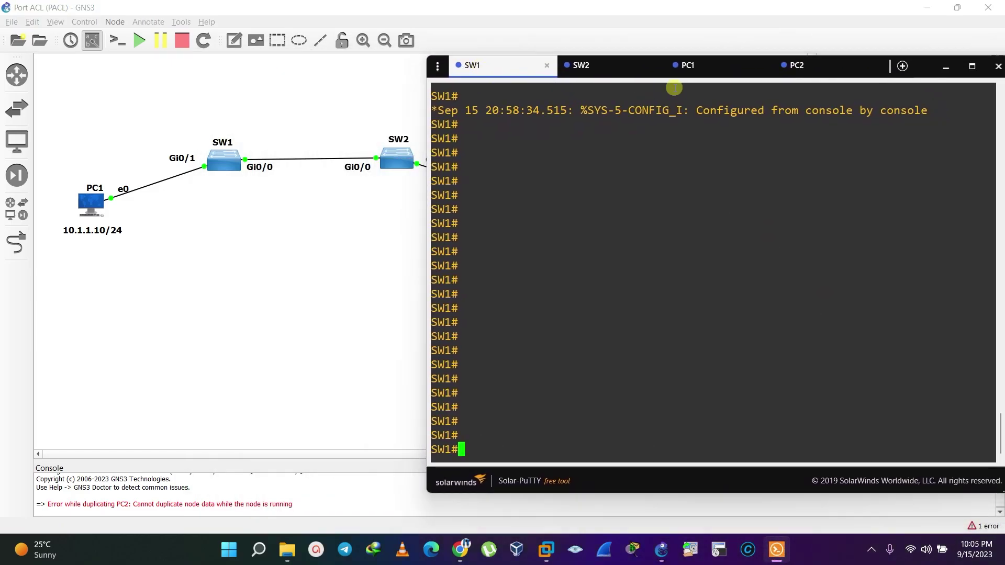
click(690, 66)
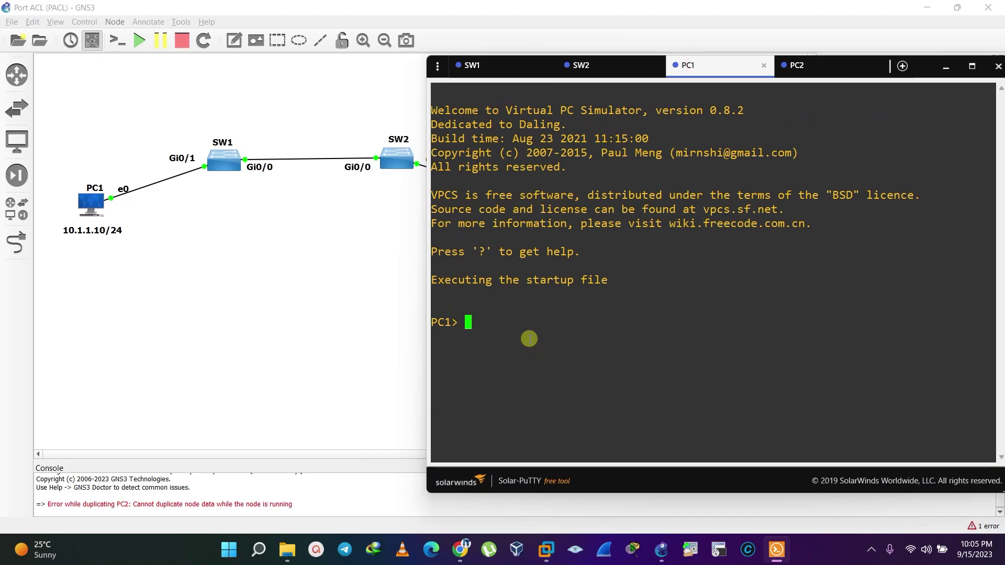
text(sh ip)
key(Return)
key(Return)
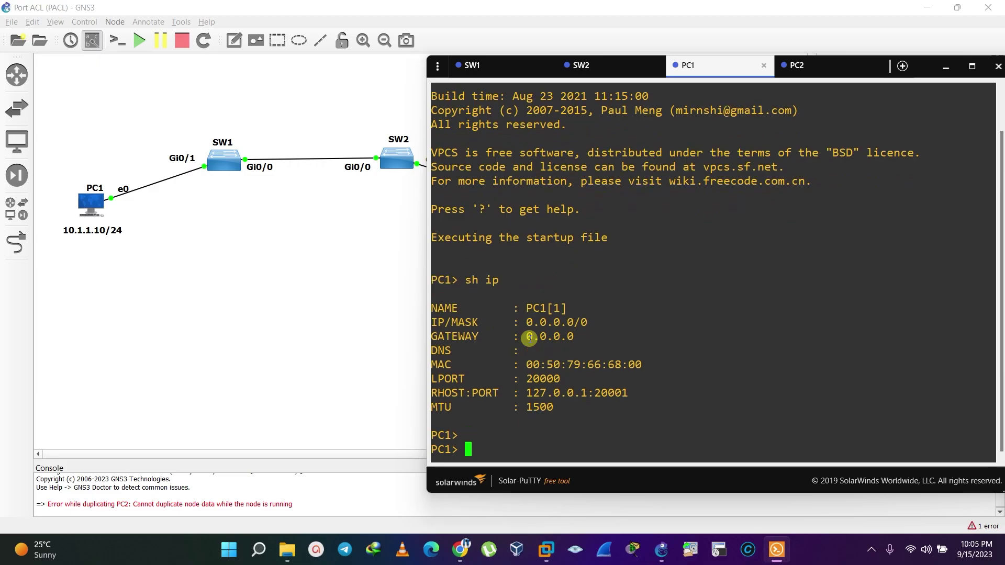
Step: Assign the IP address 10.1.10/24 to PC1 and 10.1.1.20/24 to PC2 from their consoles
text(ip 10.1.10/24)
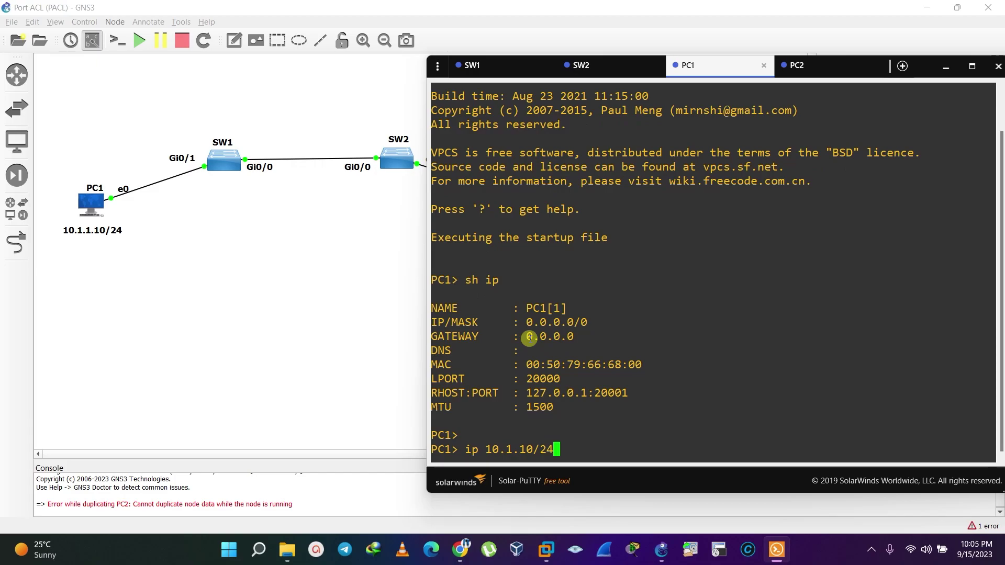
key(Return)
key(ctrl+Tab)
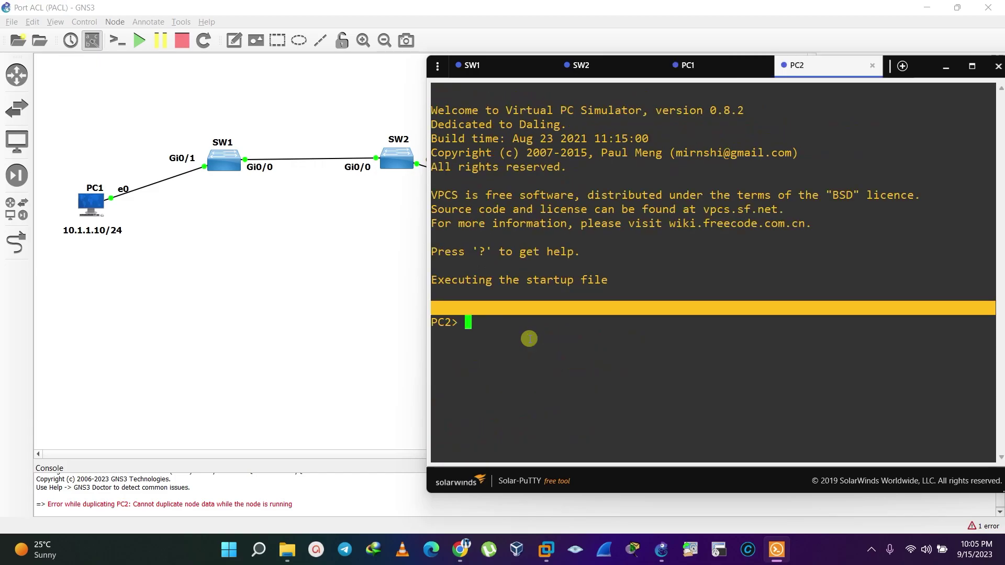
text(ip 10.1.1.20/24)
key(Return)
Step: Check the IP settings of PC1 and PC2 with sh ip in their consoles
key(ctrl+shift+Tab)
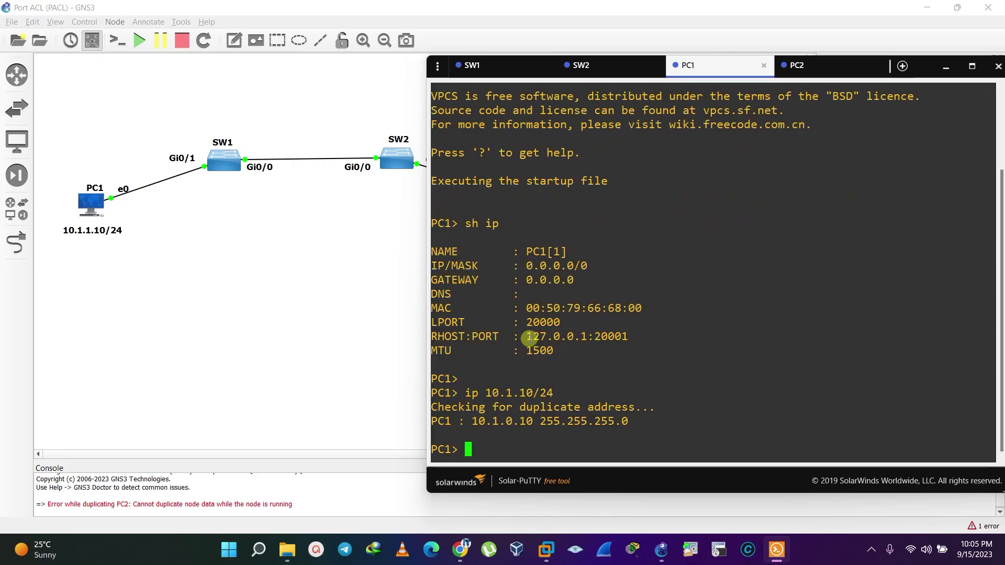
text(sh ip)
key(Return)
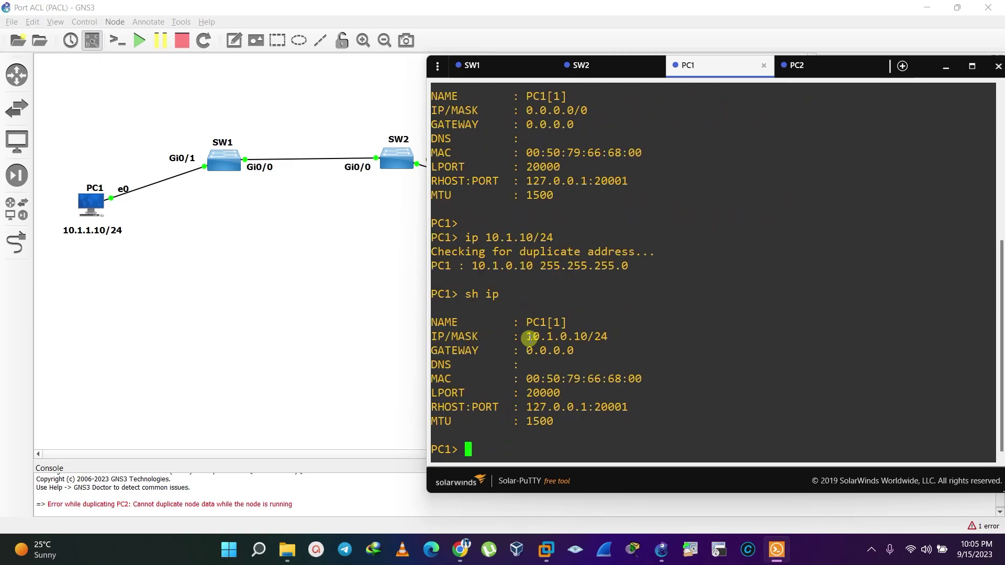
key(ctrl+Tab)
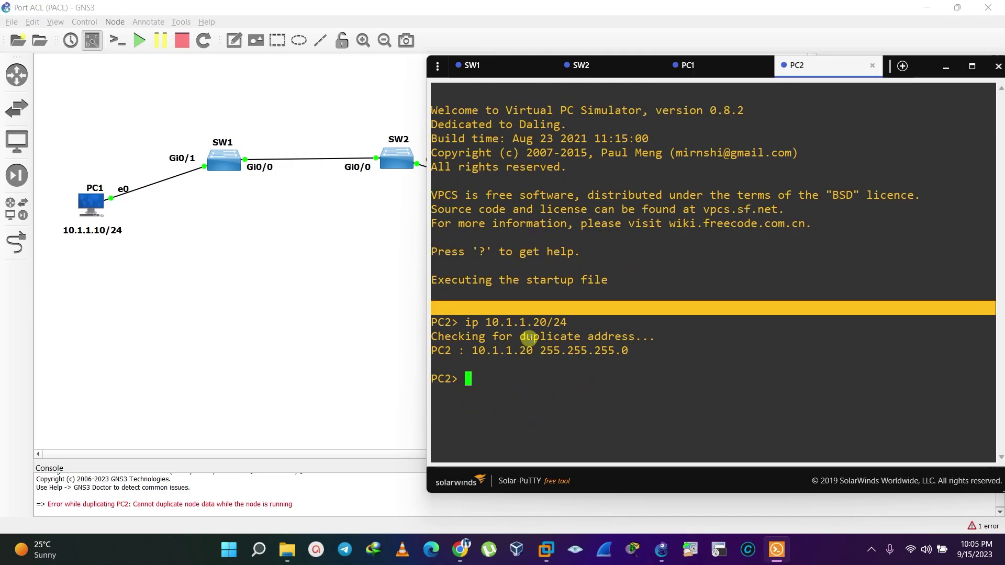
text(sh ip)
key(Return)
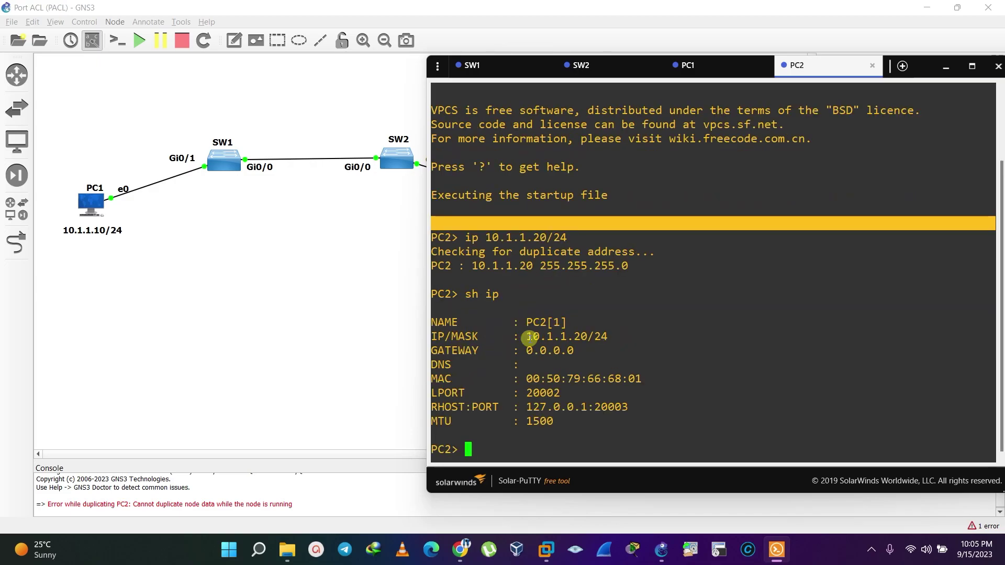
Step: Display SW1's MAC address table and copy the MAC address 0050.7966.6800 learned on port Gi0/1
key(ctrl+Tab)
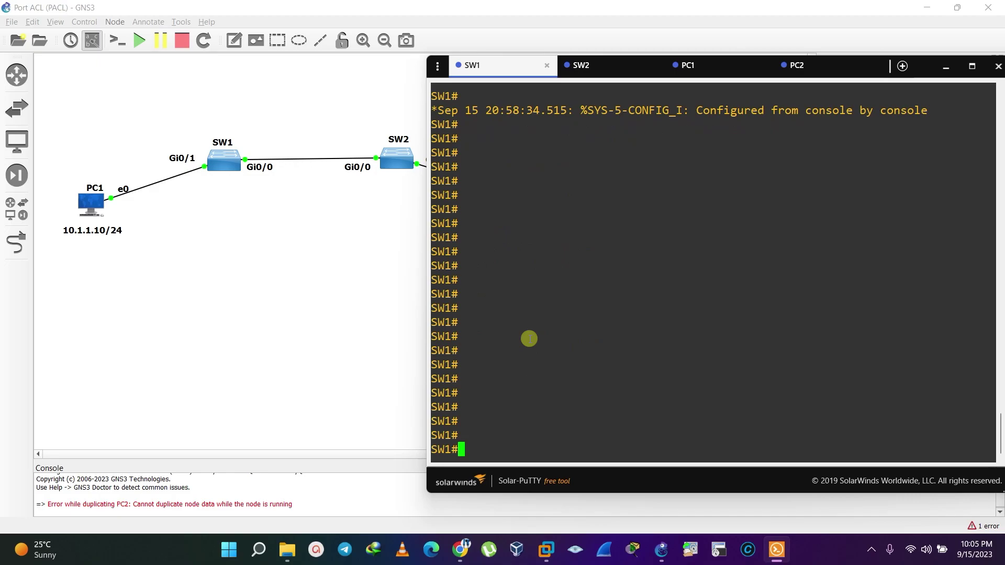
text(sh mac ad)
key(Tab)
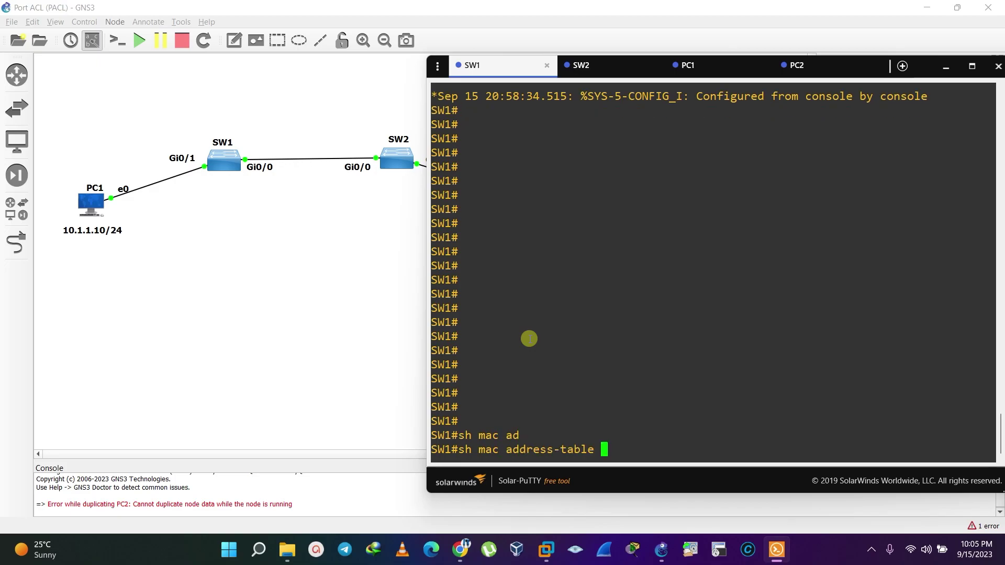
key(Return)
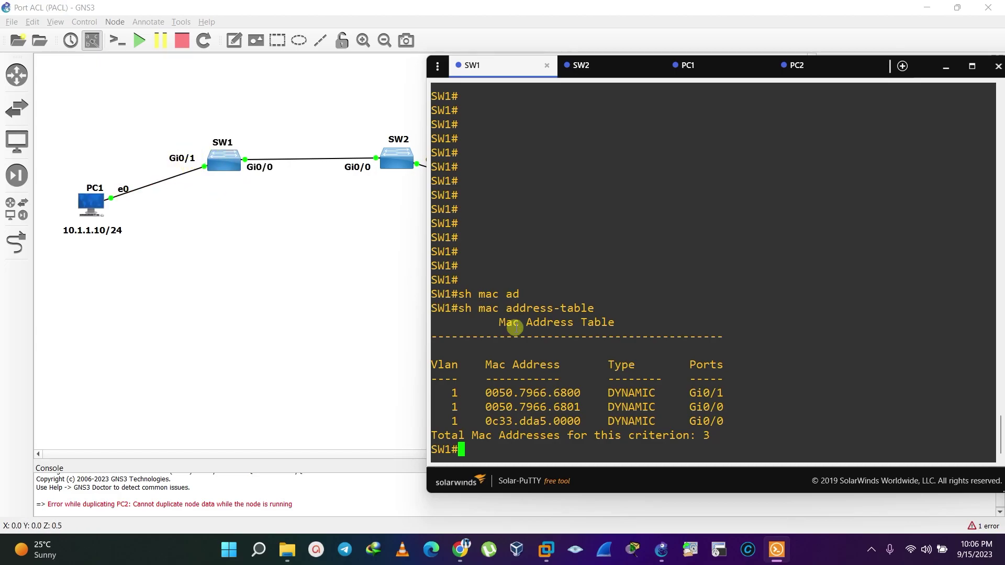
drag(690, 393, 721, 391)
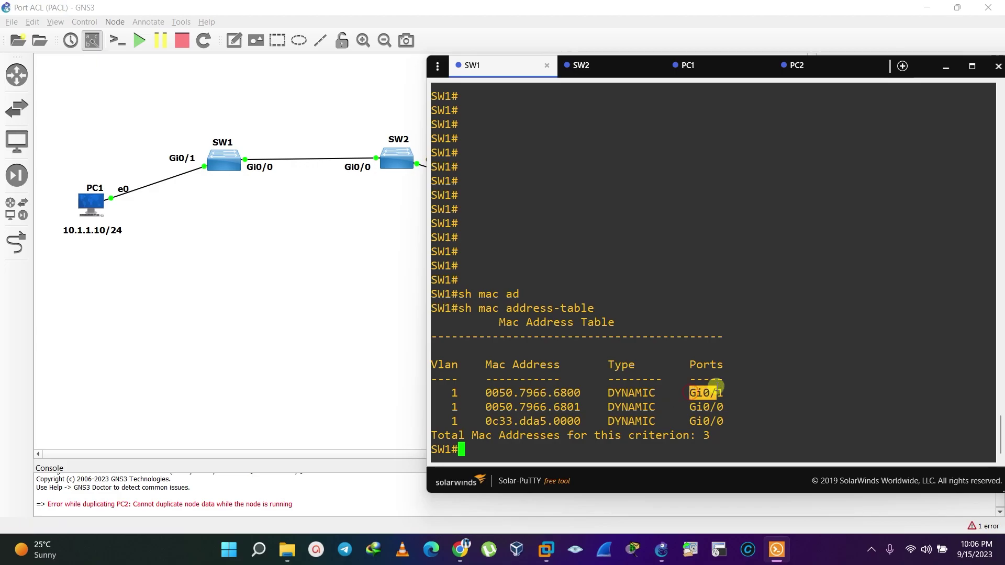
drag(476, 392, 580, 392)
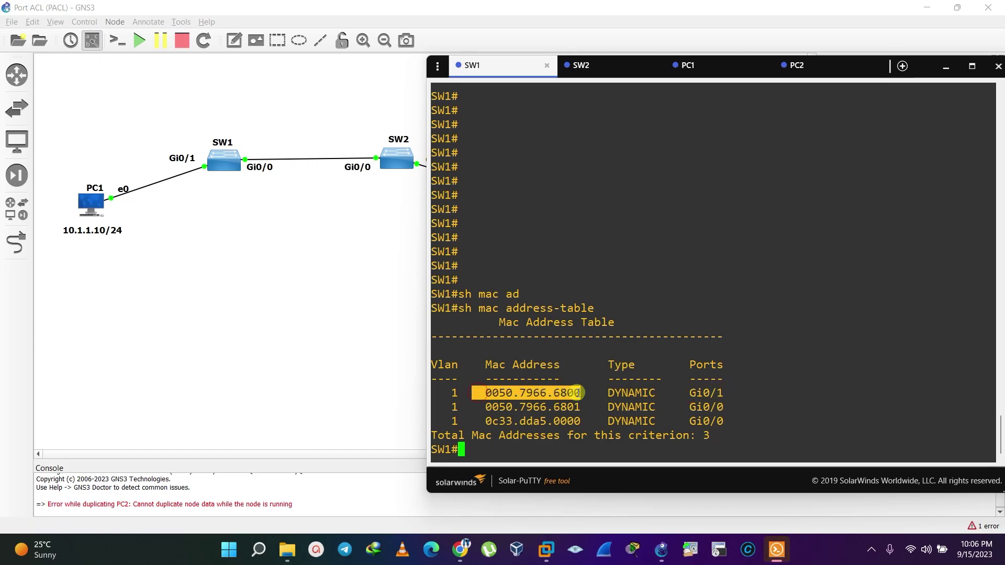
right_click(529, 393)
click(572, 185)
Step: Switch to GNS3 and add the note 0050.7966.6800 directly below PC1's IP address label in the topology
click(168, 94)
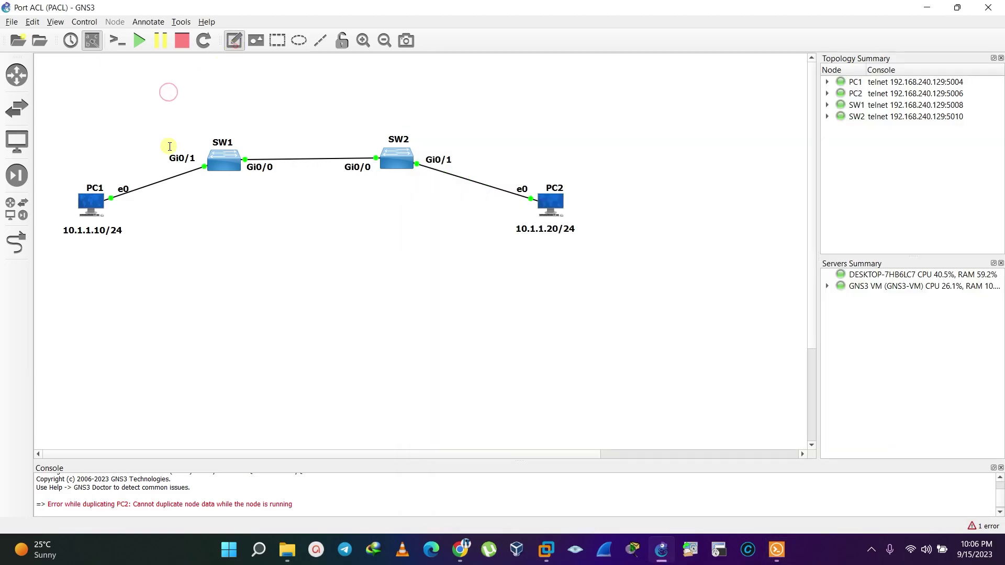
click(69, 246)
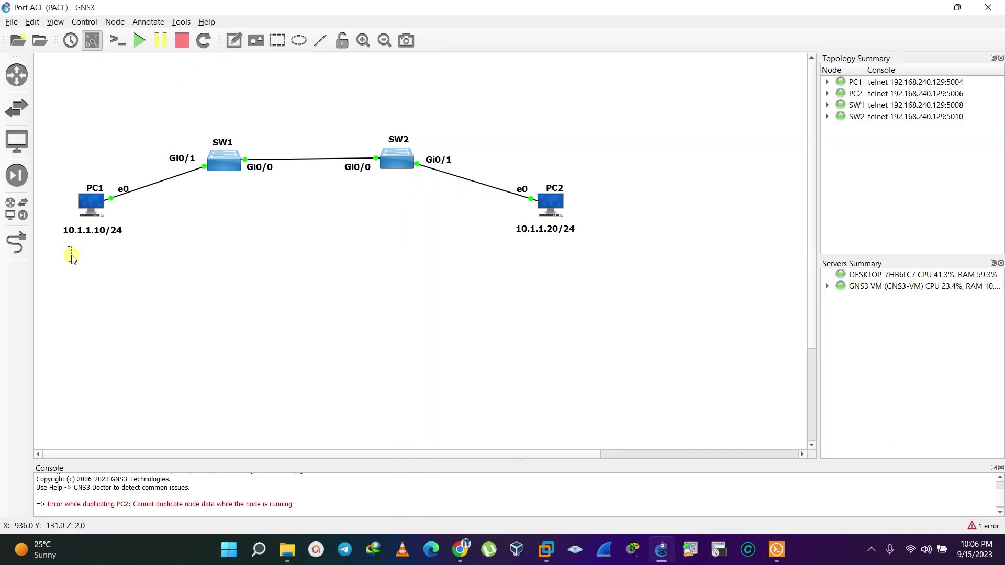
key(ctrl+v)
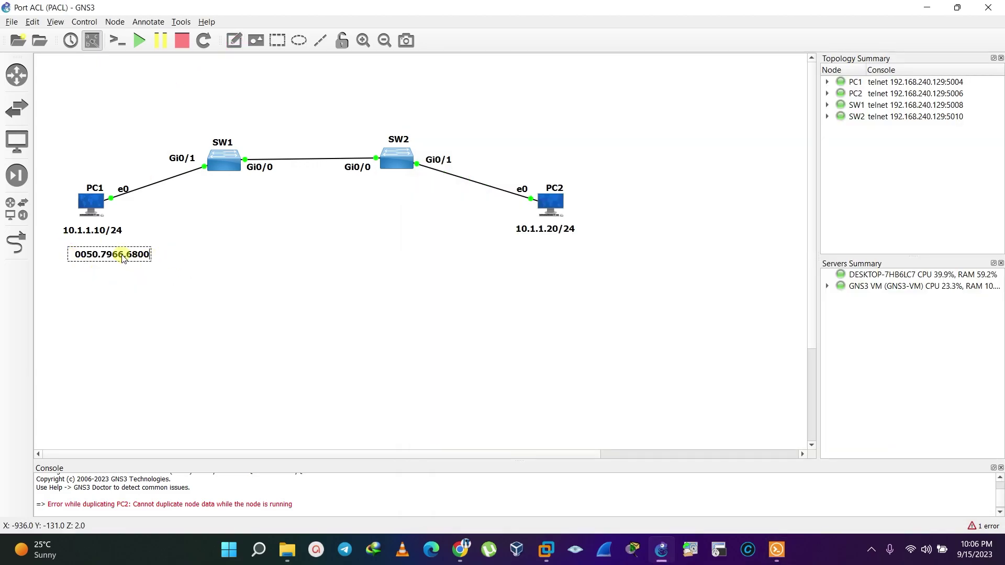
drag(71, 254, 124, 253)
click(139, 270)
click(235, 268)
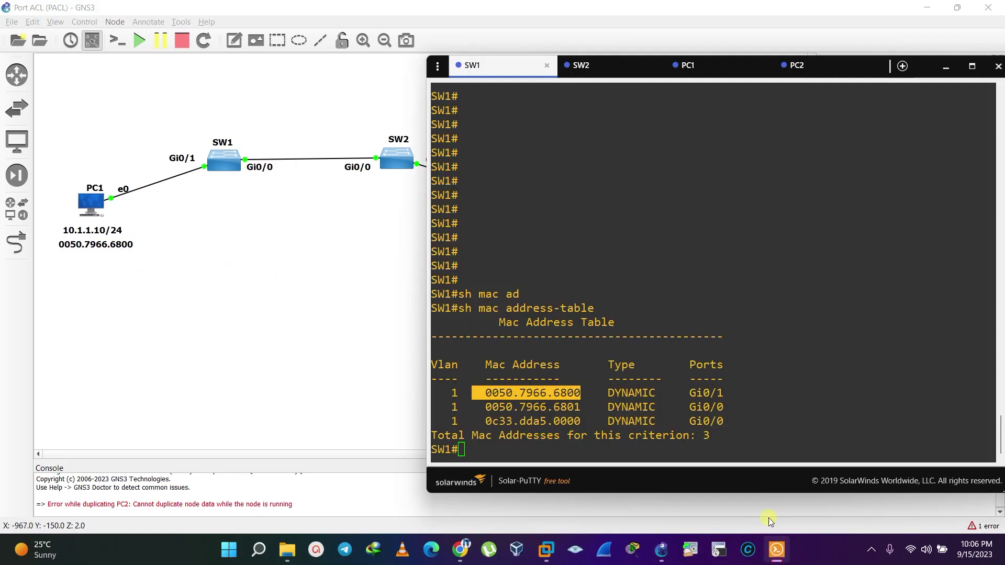
Step: Switch to Solar-PuTTY and display the MAC address table of SW2
click(776, 549)
click(582, 67)
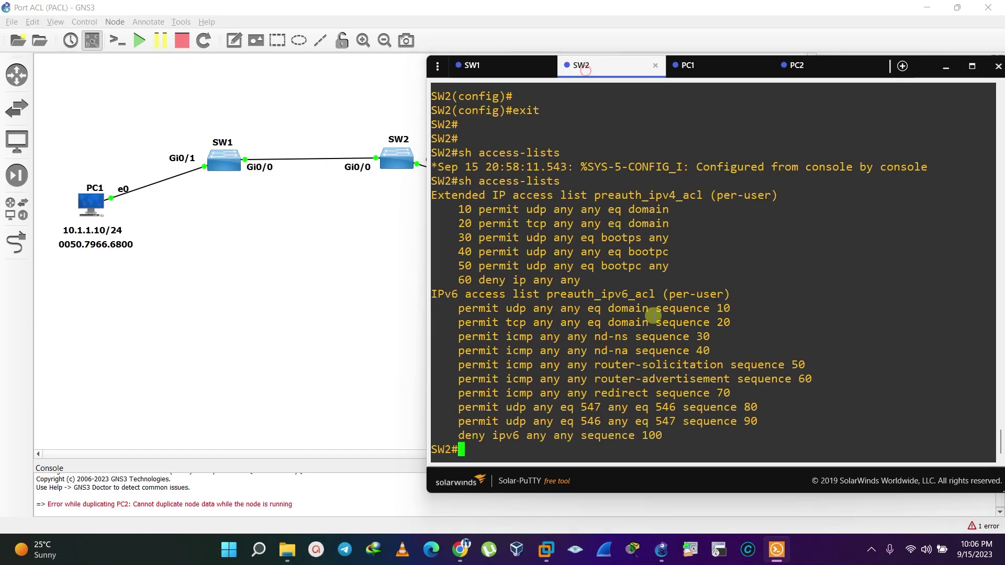
key(Return)
key(Return)
key(Return)
key(Return)
text(sh)
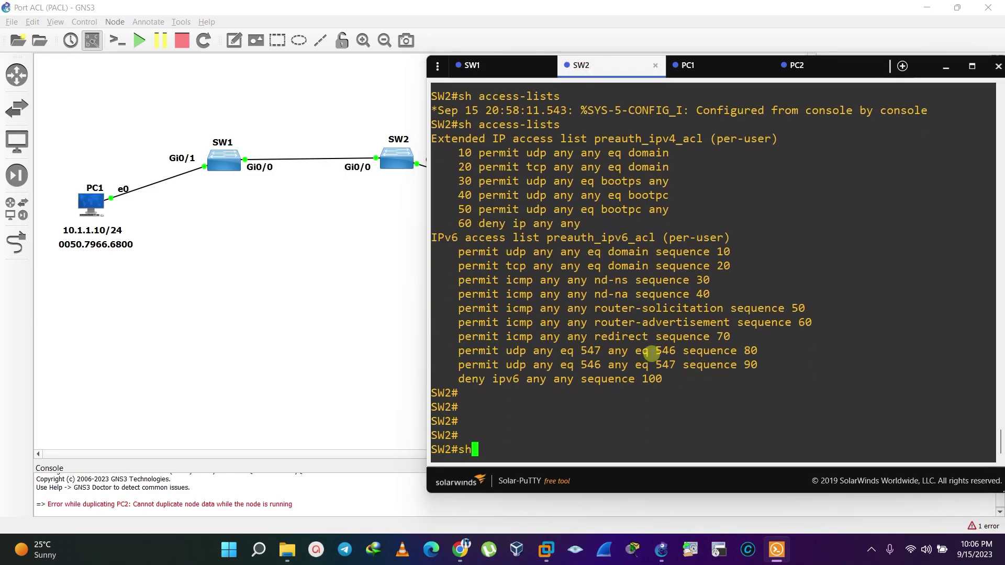
text( mac ad)
key(Tab)
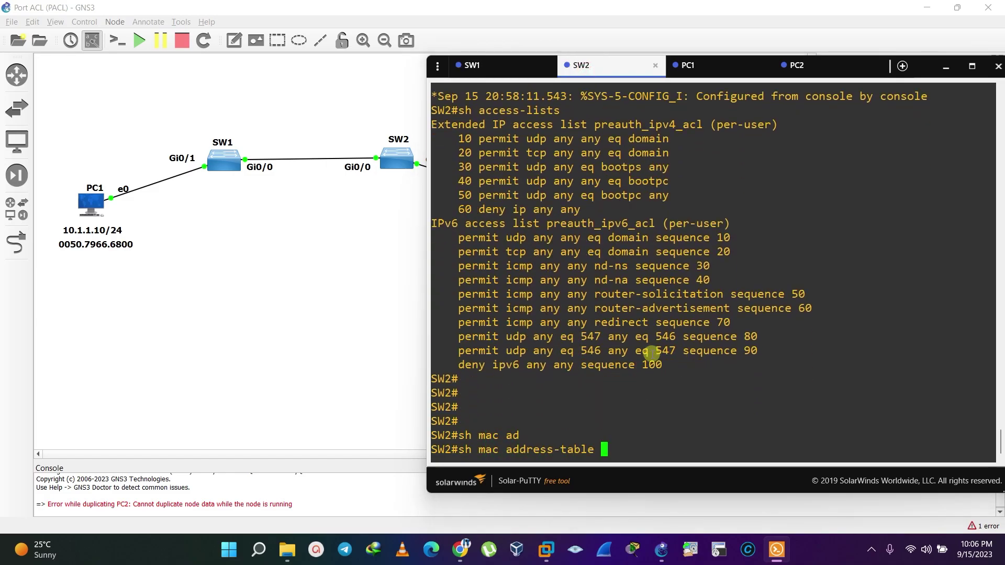
key(Return)
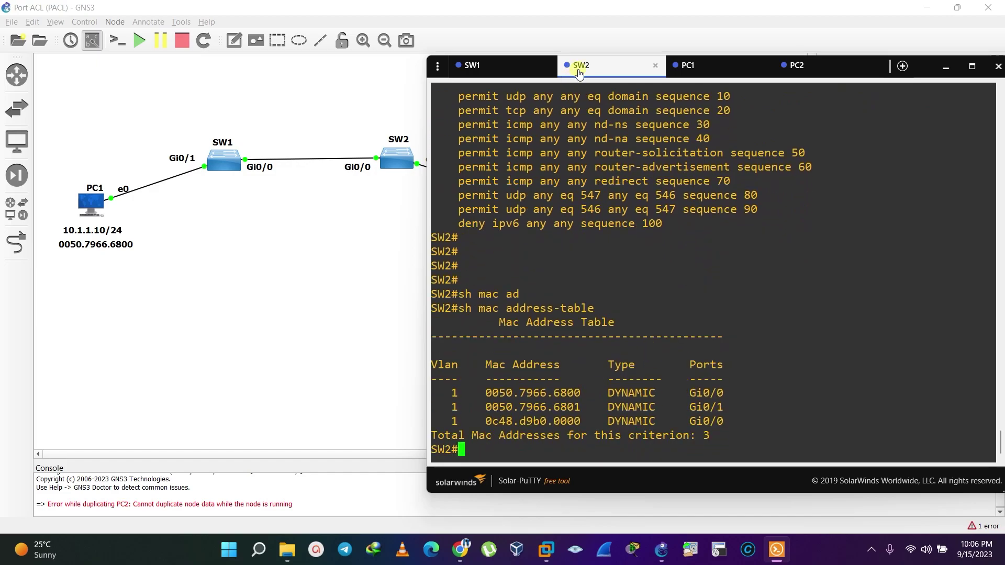
Step: Copy the MAC address 0050.7966.6801 learned on port Gi0/1 from SW2's table
drag(579, 72, 612, 73)
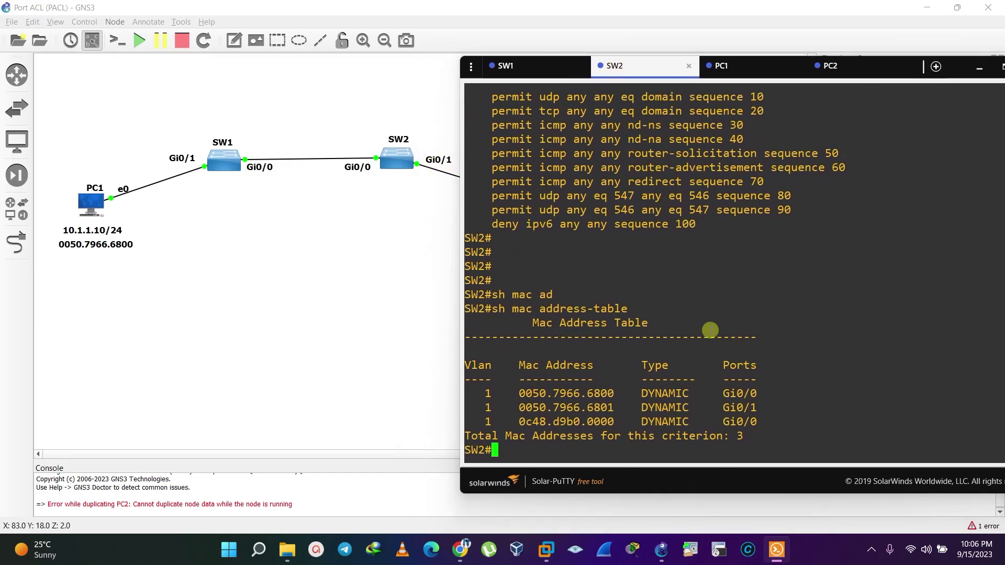
drag(514, 407, 612, 408)
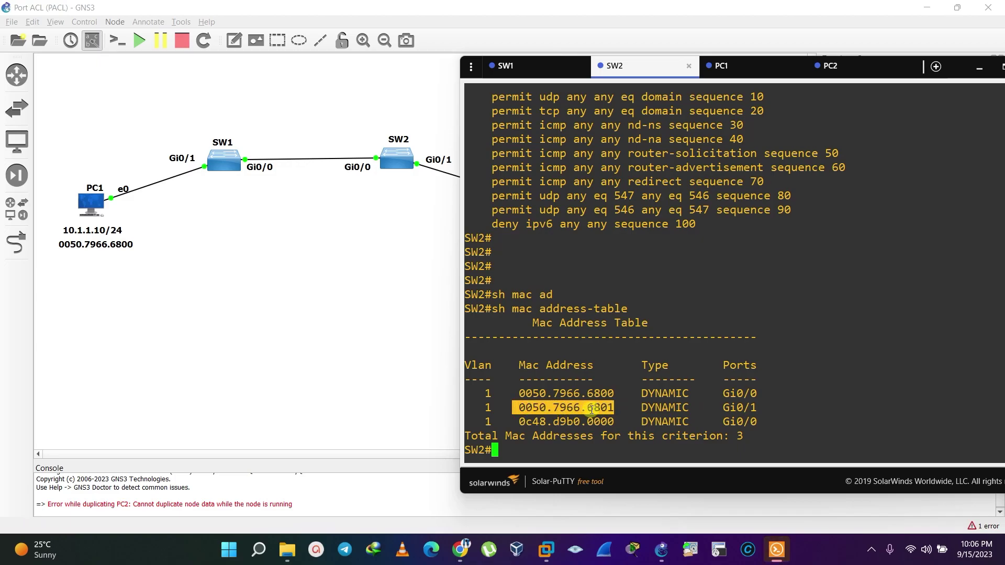
right_click(591, 409)
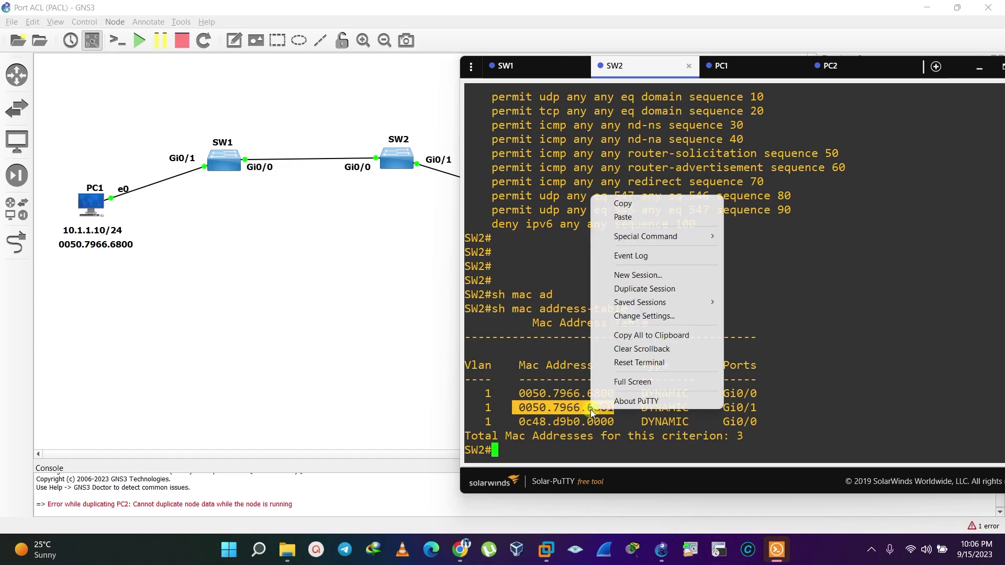
click(642, 205)
Step: Switch to GNS3 and add the note 0050.7966.6801 directly below PC2's IP address label in the topology
click(426, 229)
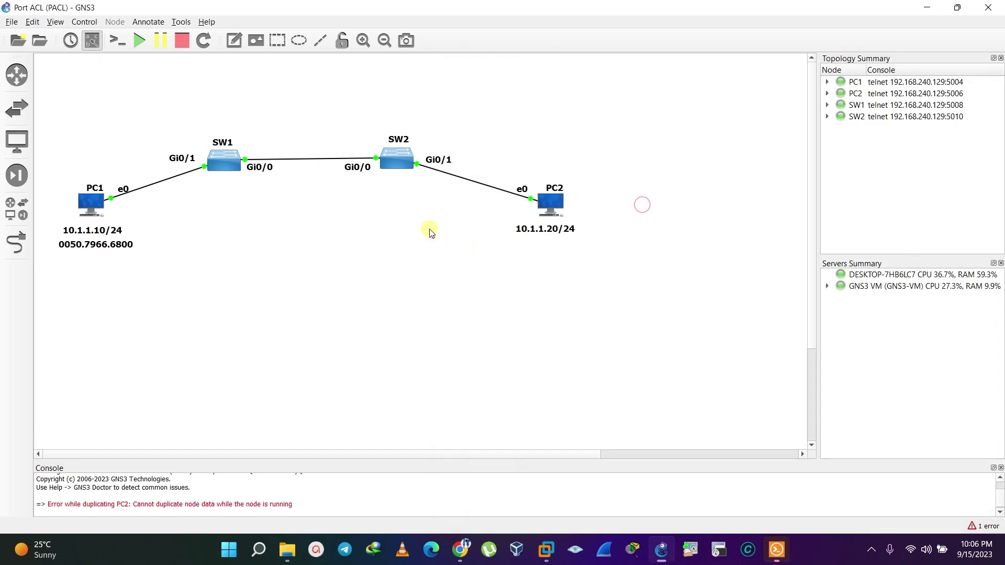
click(521, 255)
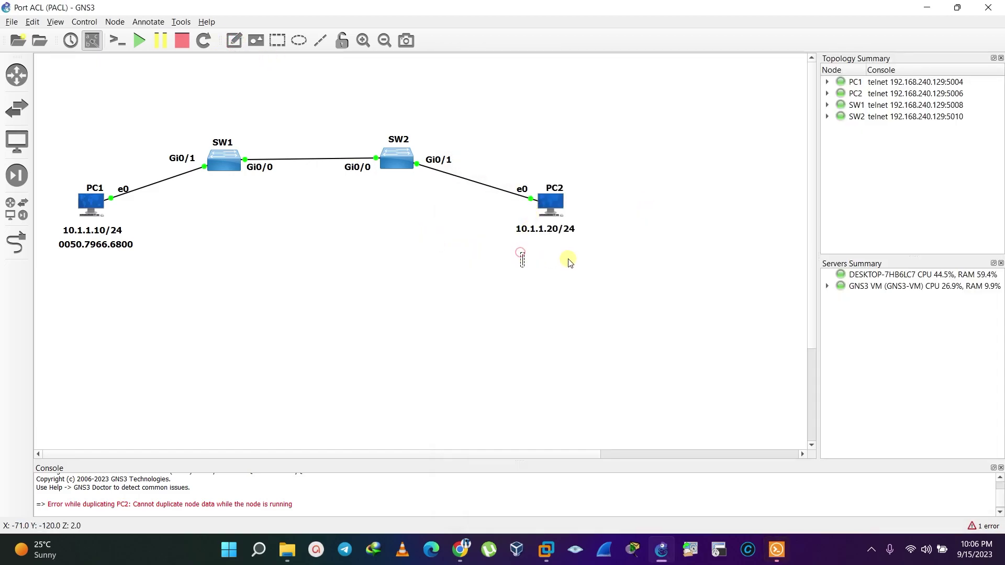
key(ctrl+v)
drag(572, 259, 560, 246)
click(477, 258)
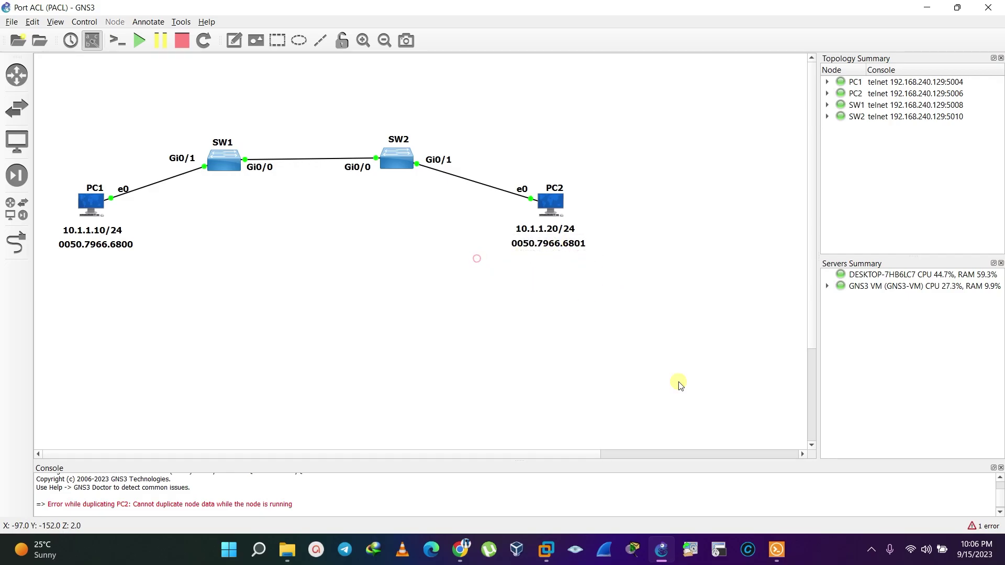
Step: Switch to Solar-PuTTY and enter global configuration mode on SW2 with config t
click(776, 550)
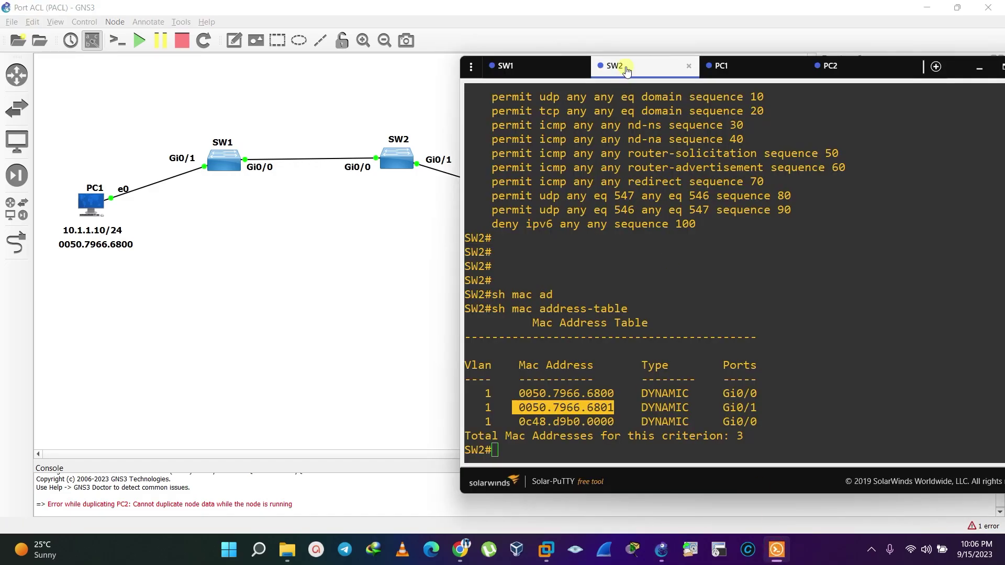
drag(626, 70, 647, 79)
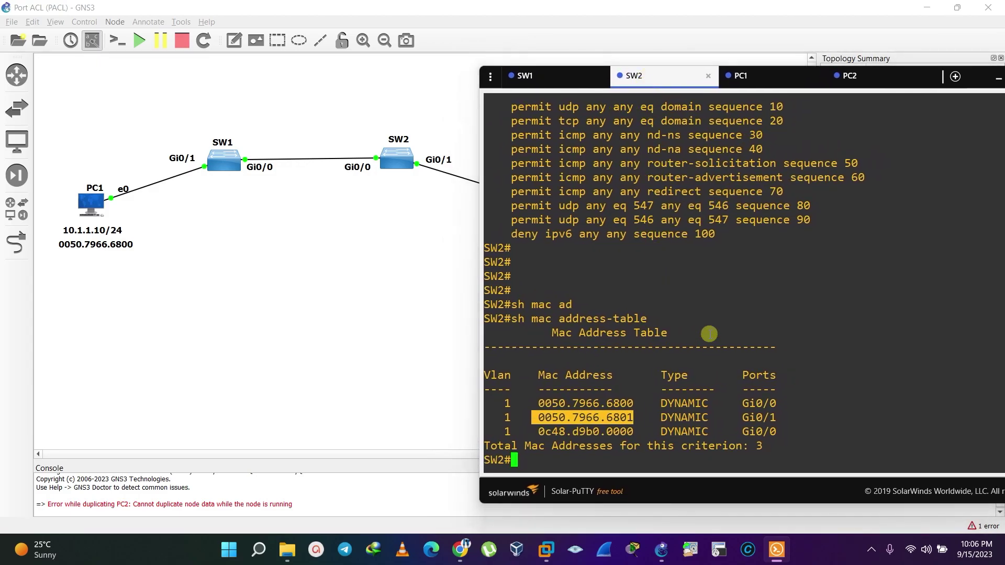
key(Return)
key(Return)
text(config t)
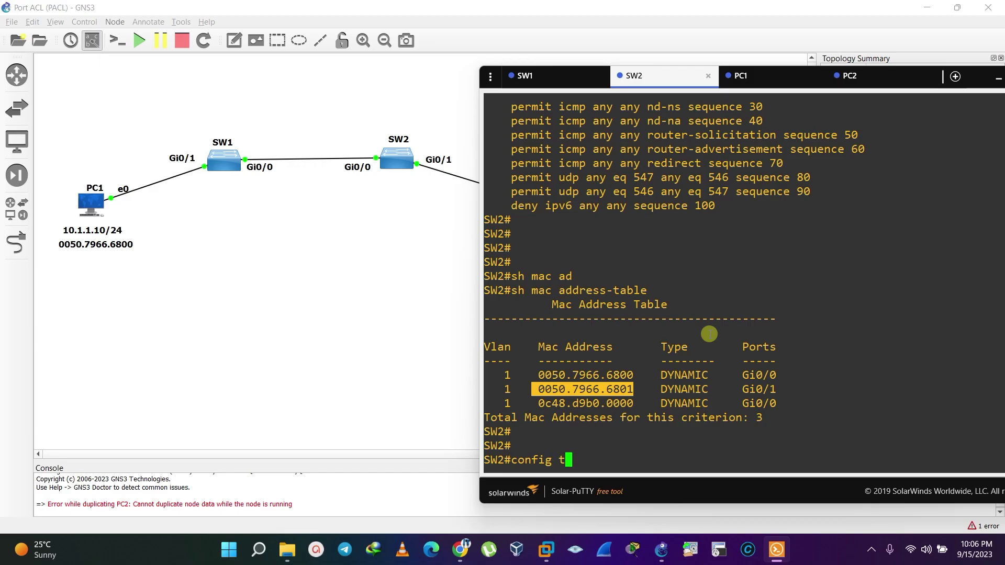
key(Return)
key(Return)
key(Return)
key(Return)
key(Return)
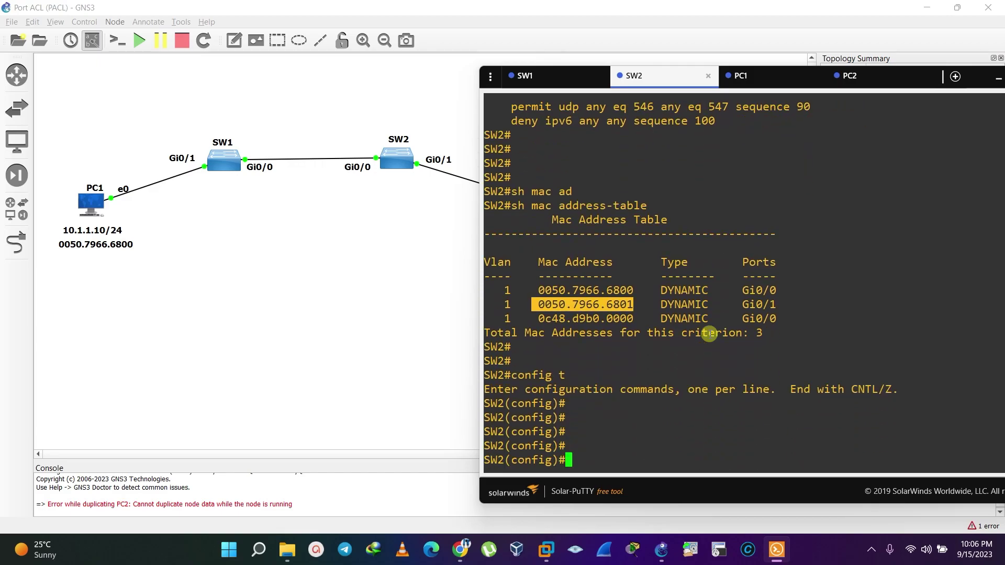
Step: Create an extended MAC access list named BLOCK_PC1 on SW2, checking the command's available options along the way
text(mac acc)
key(Tab)
text(?)
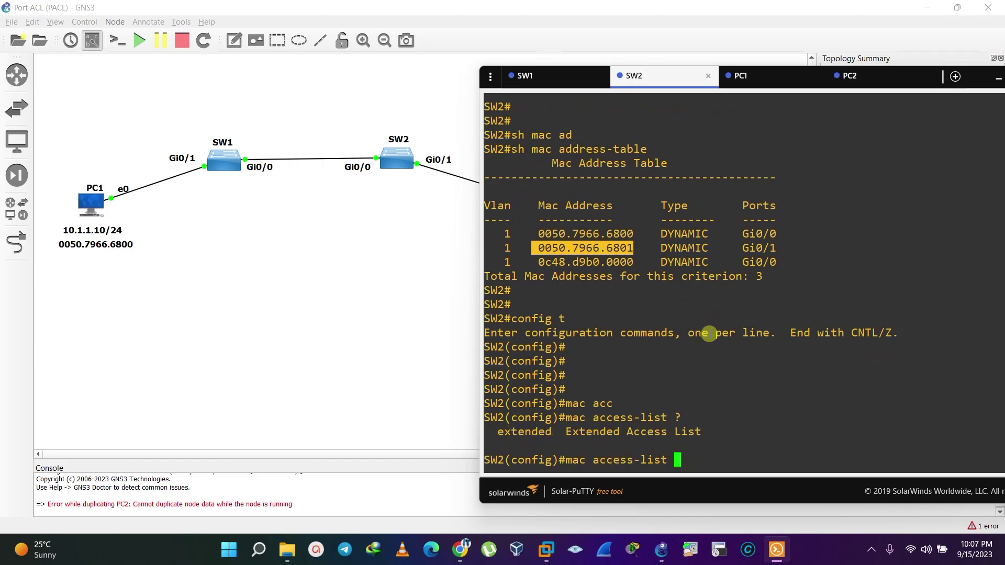
drag(567, 417, 664, 416)
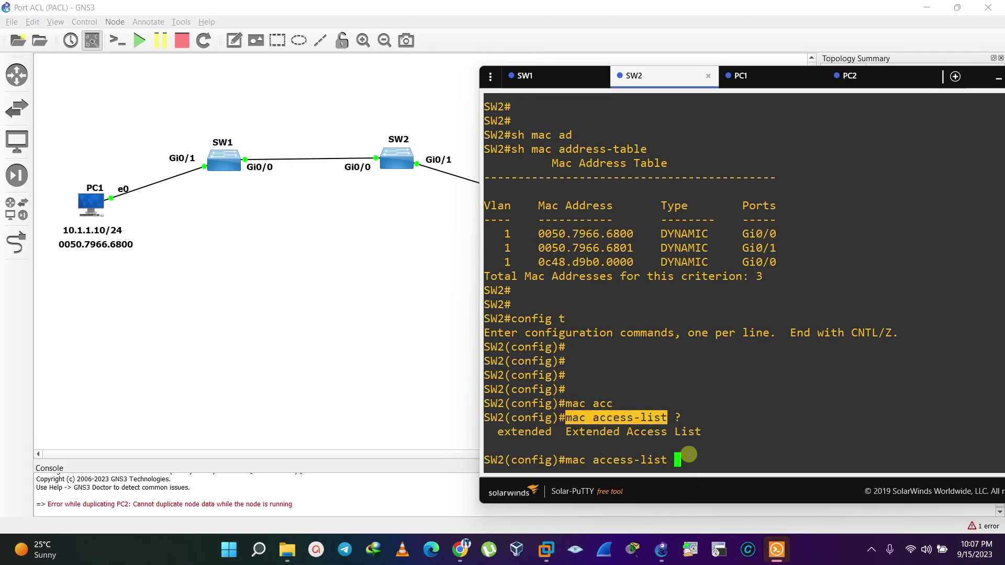
click(691, 459)
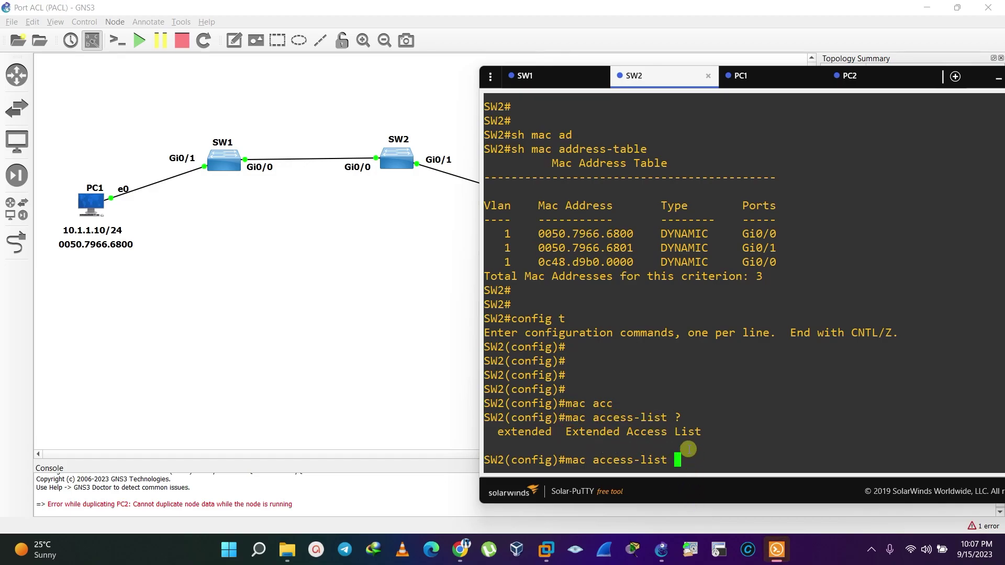
text(ext)
key(Tab)
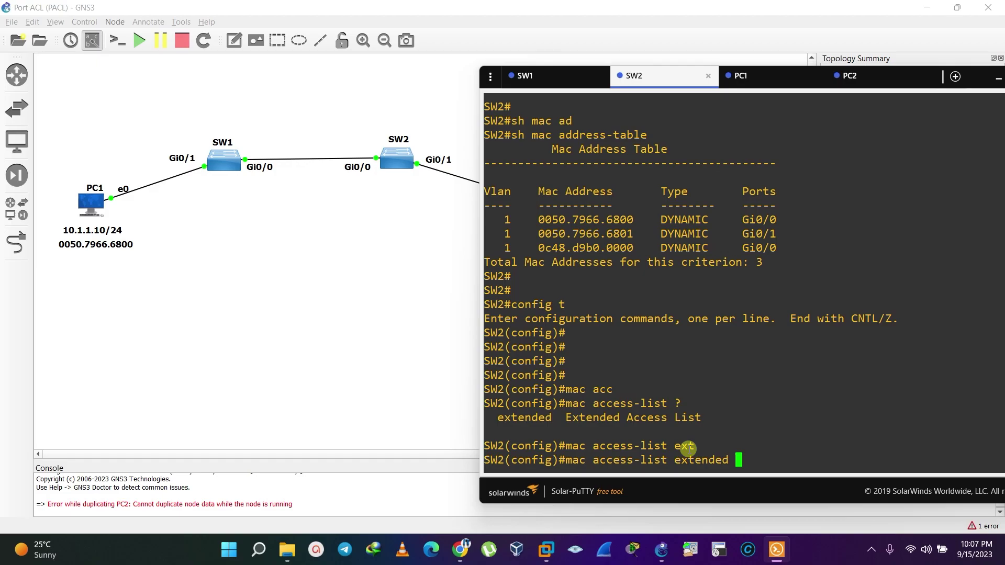
text(?)
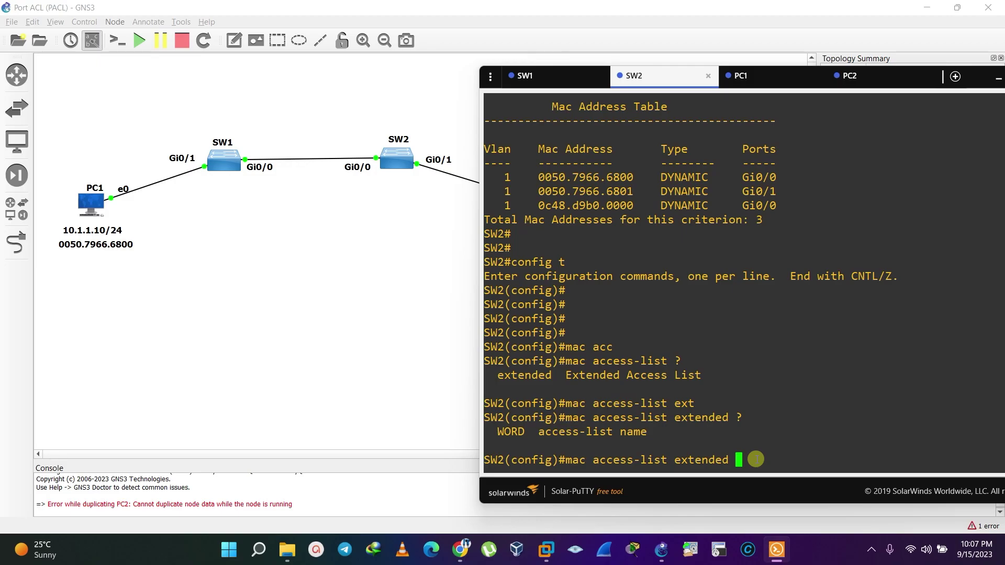
text(LOCK_PC1)
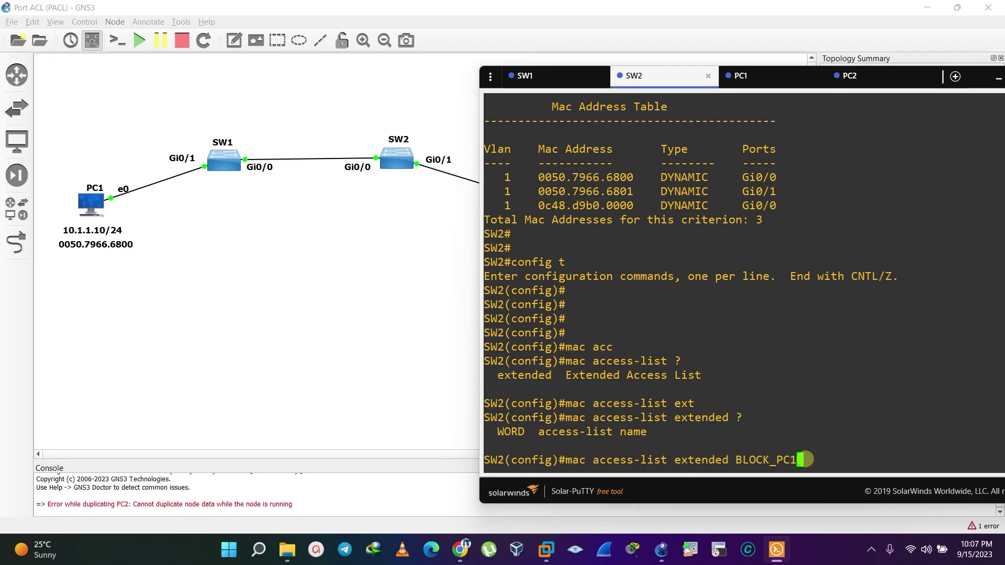
key(Return)
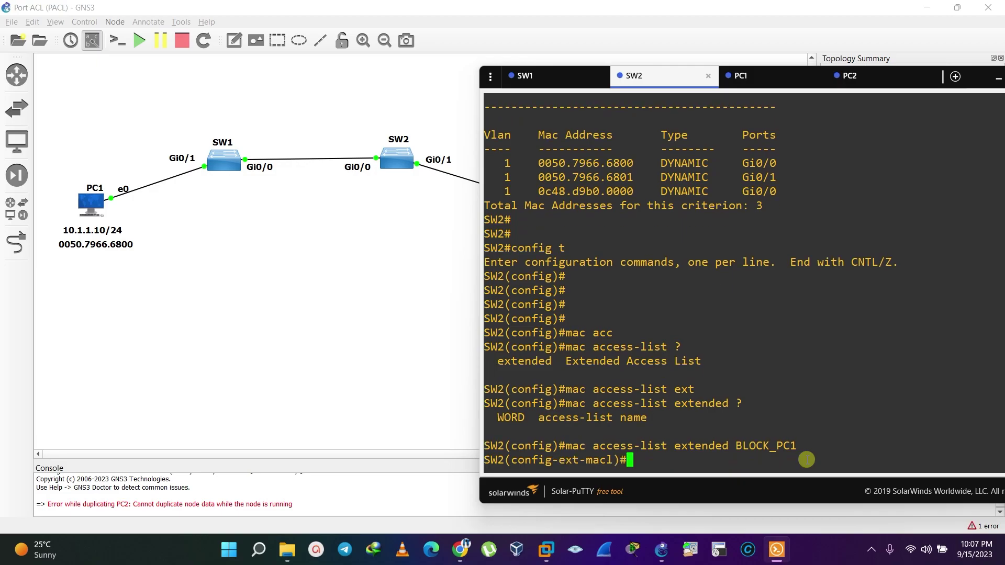
key(Return)
key(Return)
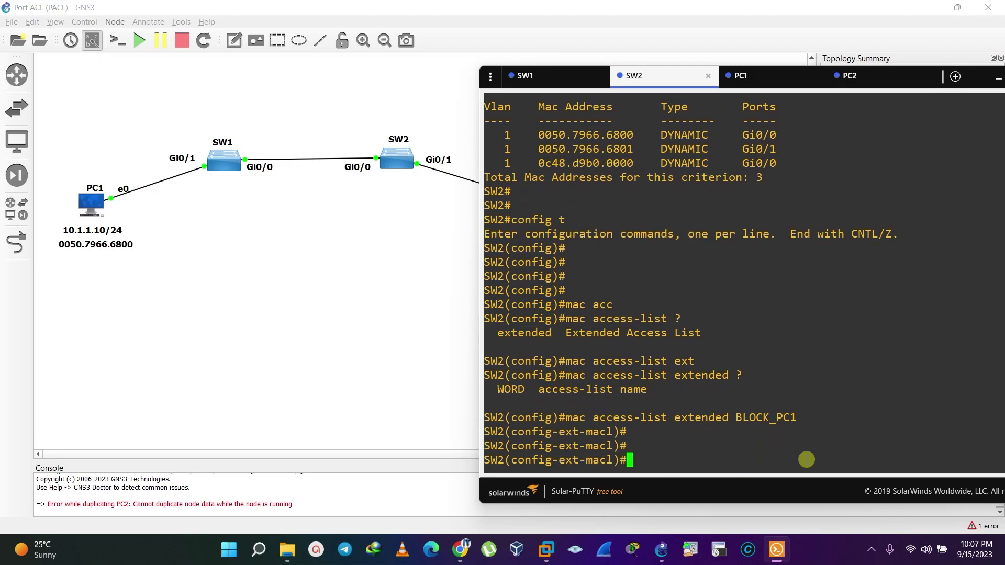
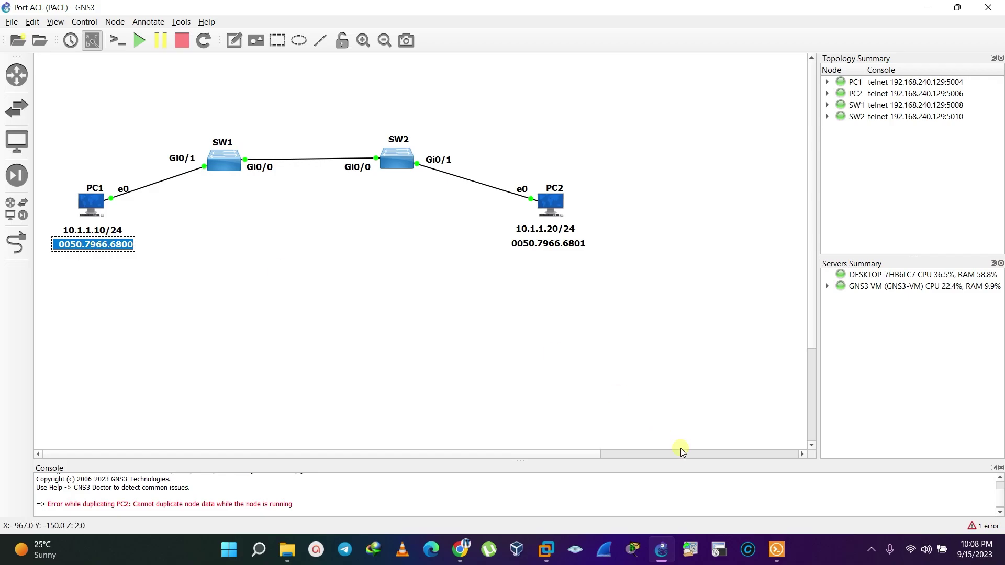
Step: Switch to the SW2 session in Solar-PuTTY
click(776, 549)
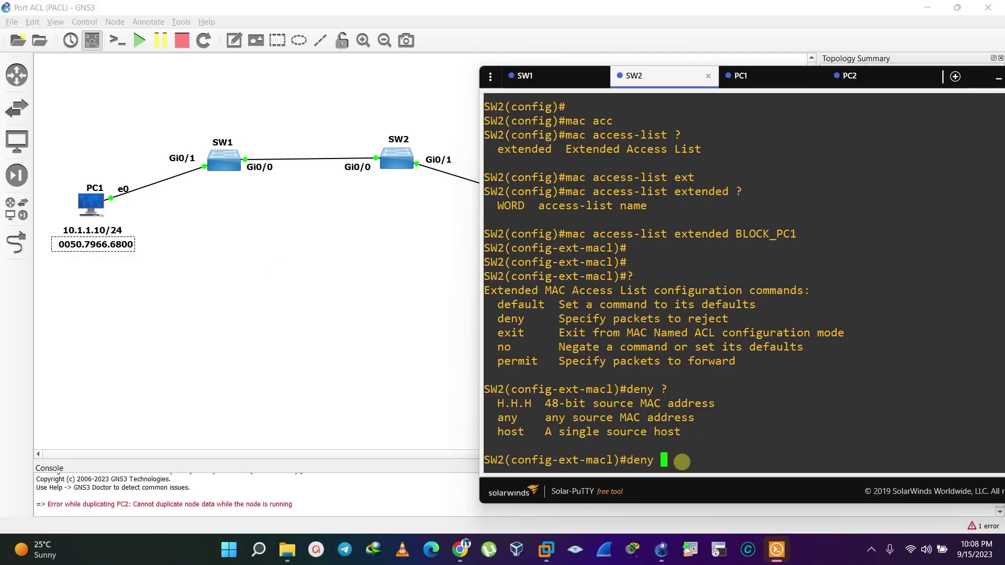
right_click(663, 459)
click(688, 278)
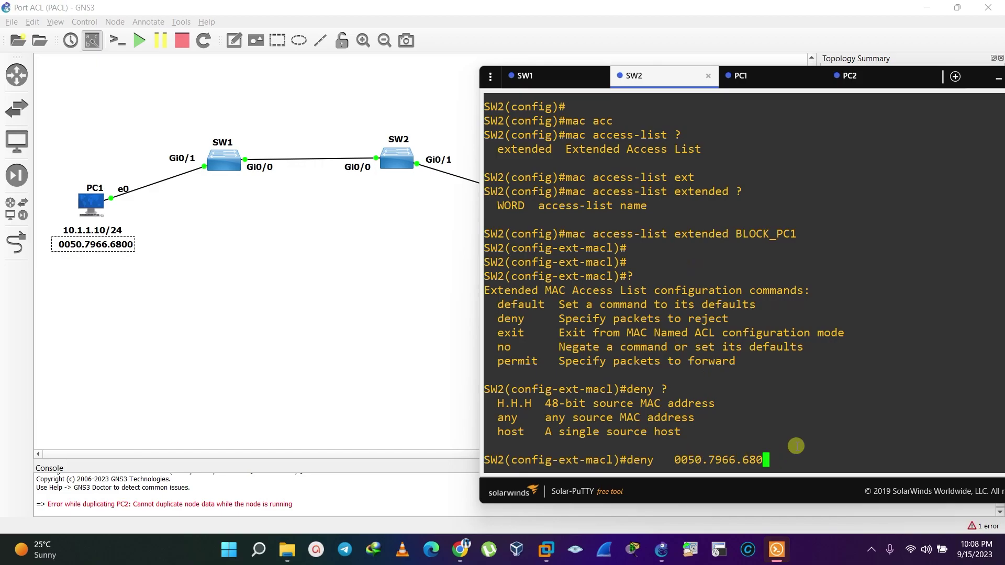
key(BackSpace)
key(BackSpace)
key(BackSpace)
key(BackSpace)
key(BackSpace)
key(BackSpace)
key(BackSpace)
key(BackSpace)
key(BackSpace)
key(BackSpace)
key(BackSpace)
key(BackSpace)
key(BackSpace)
key(BackSpace)
key(BackSpace)
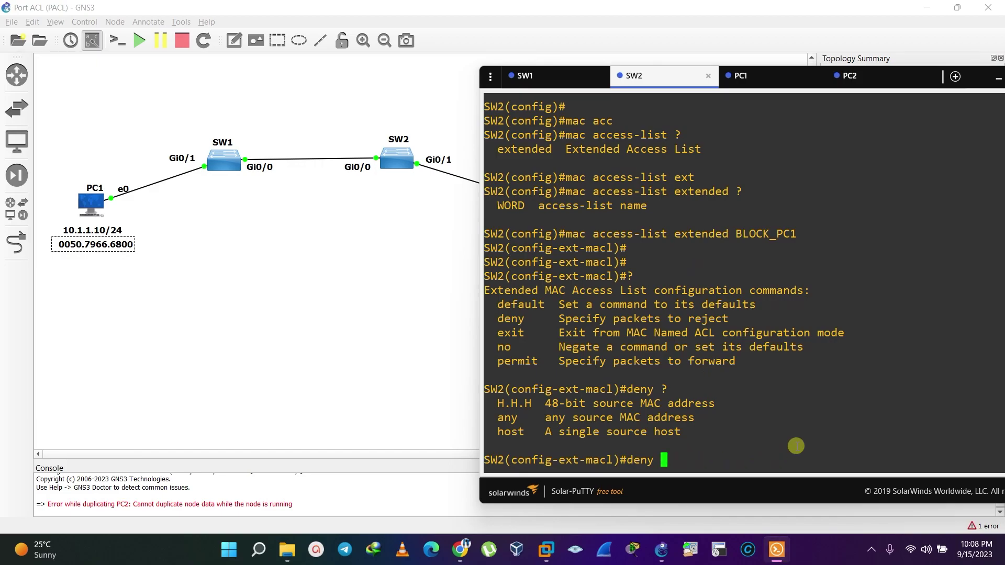
Step: Extend the pending deny command in BLOCK_PC1 with the host keyword for a single source
text(hos)
key(Tab)
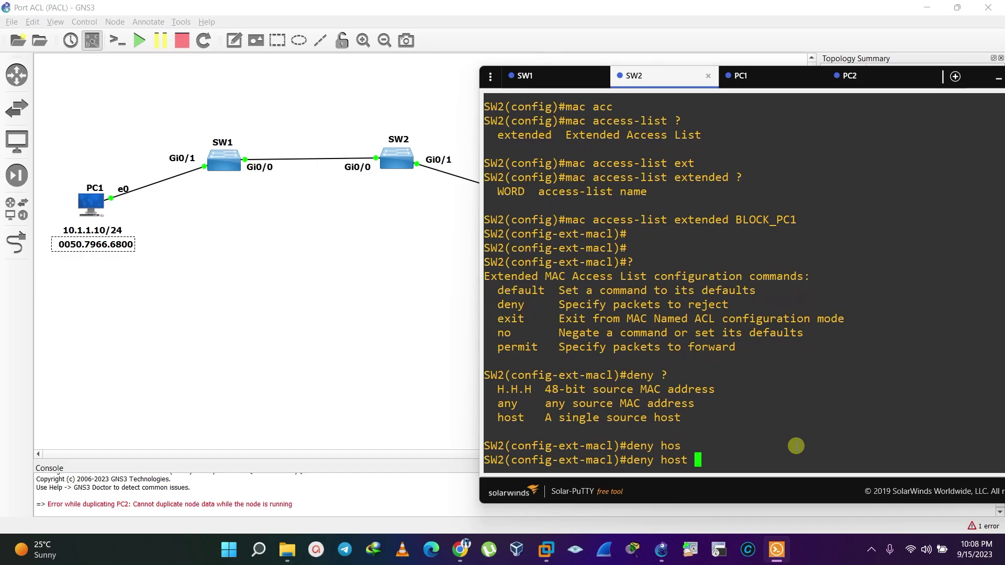
drag(497, 417, 681, 417)
click(710, 457)
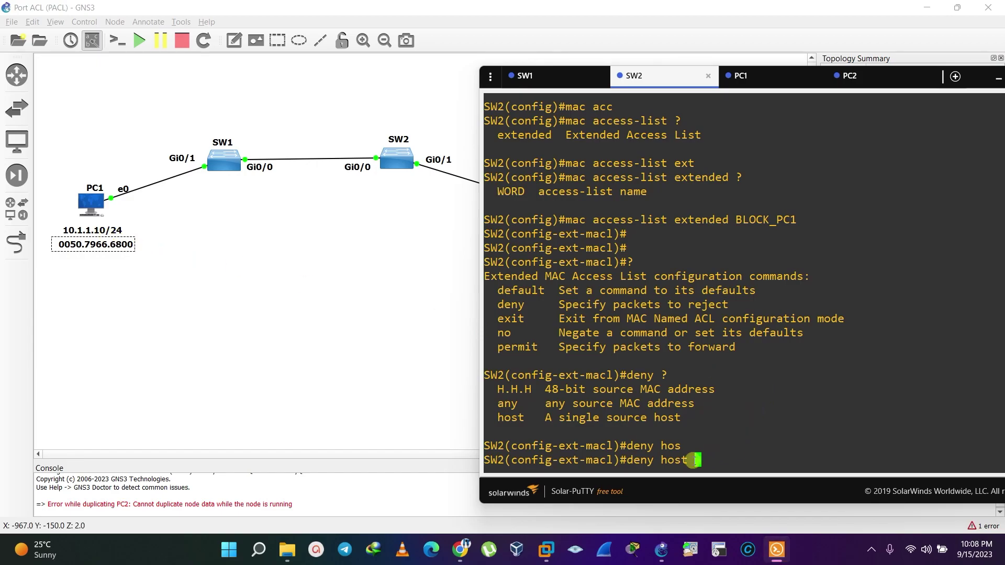
right_click(703, 463)
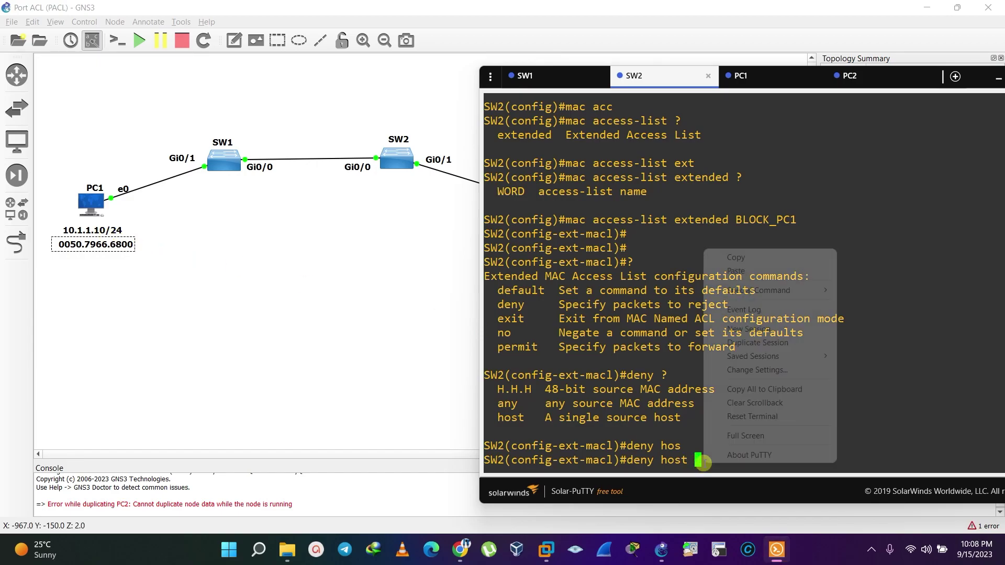
click(743, 270)
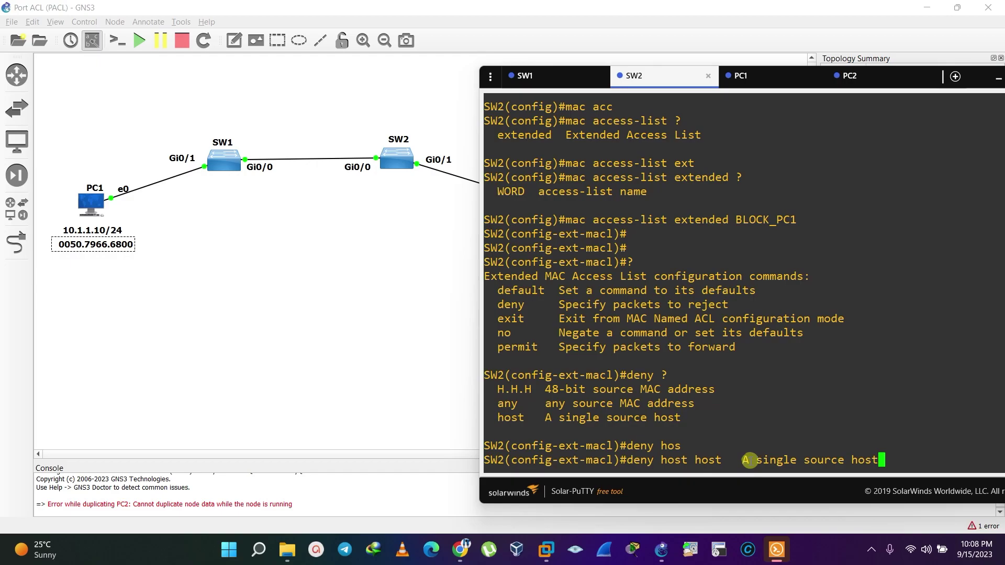
key(BackSpace)
key(BackSpace)
key(BackSpace)
key(BackSpace)
key(BackSpace)
key(BackSpace)
key(BackSpace)
key(BackSpace)
key(BackSpace)
key(BackSpace)
key(BackSpace)
key(BackSpace)
key(BackSpace)
key(BackSpace)
key(BackSpace)
key(BackSpace)
key(BackSpace)
key(BackSpace)
key(BackSpace)
key(BackSpace)
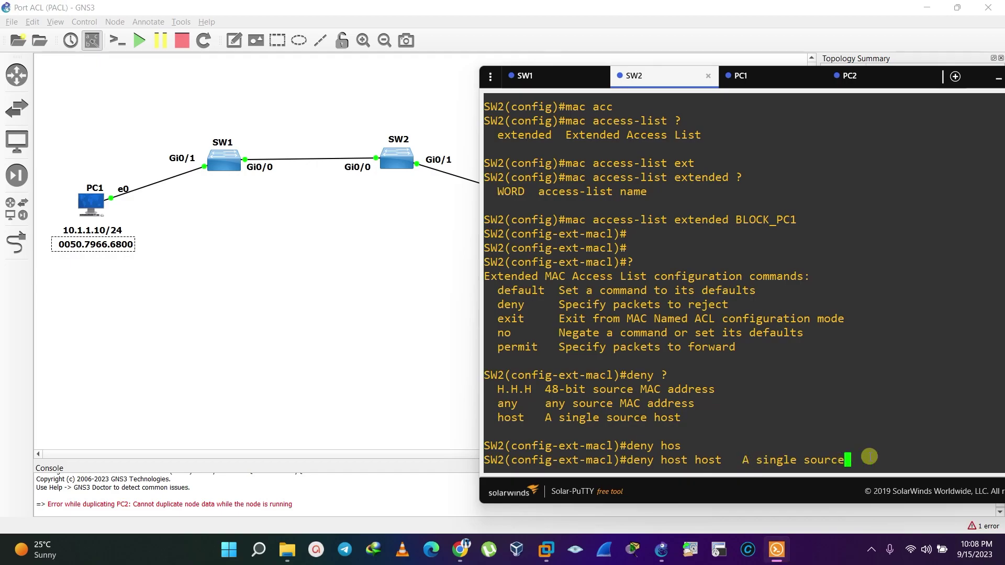
key(BackSpace)
key(BackSpace)
key(BackSpace)
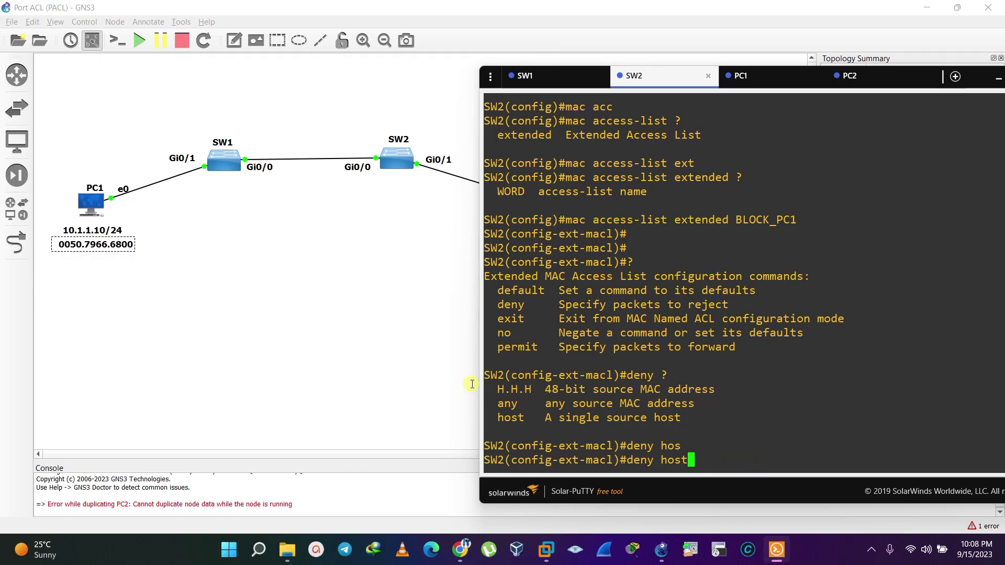
Step: Copy PC1's MAC address from its GNS3 topology note and paste 0050.7966.6800 after deny host in Solar-PuTTY's SW2 session
click(471, 384)
double_click(108, 244)
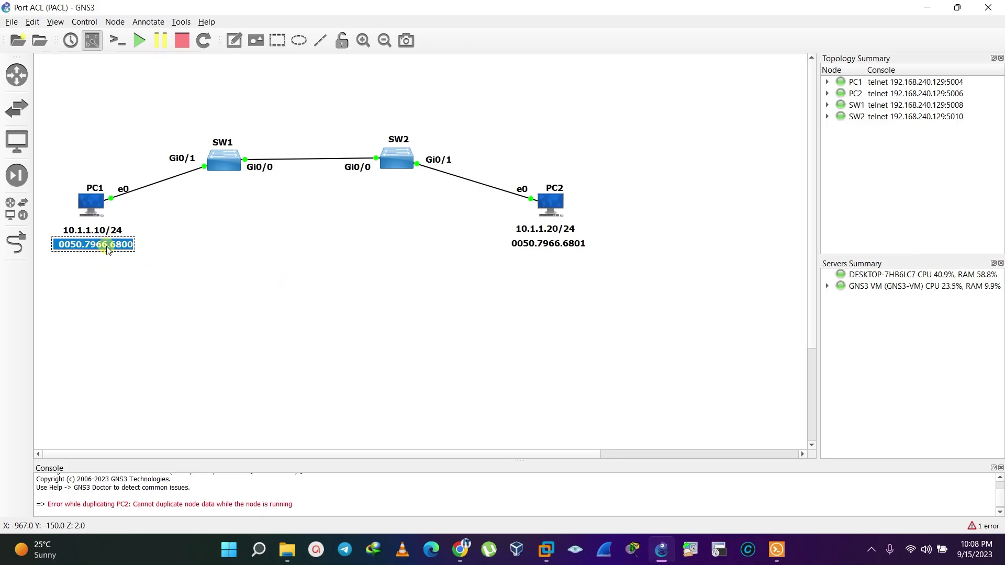
right_click(108, 246)
click(90, 246)
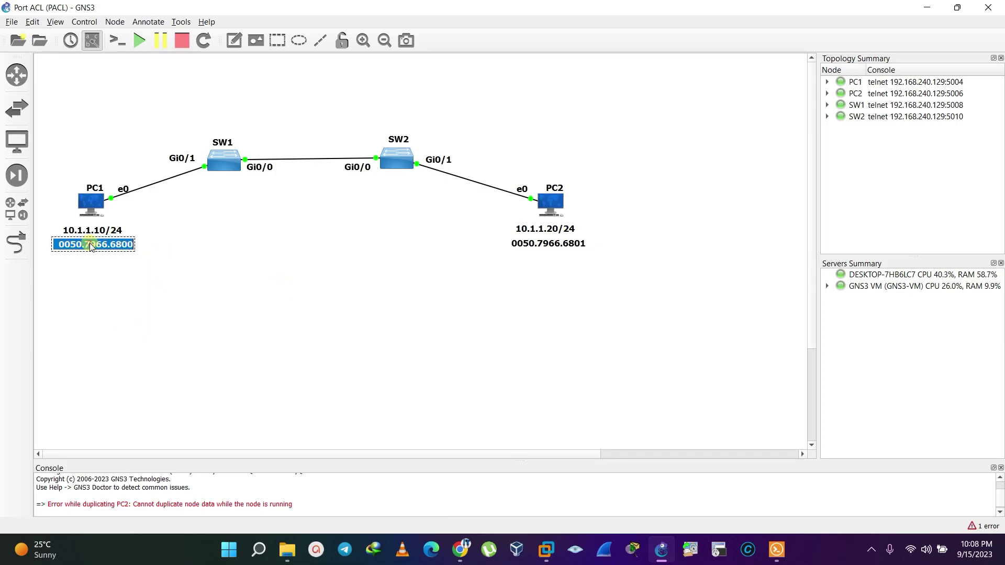
click(776, 550)
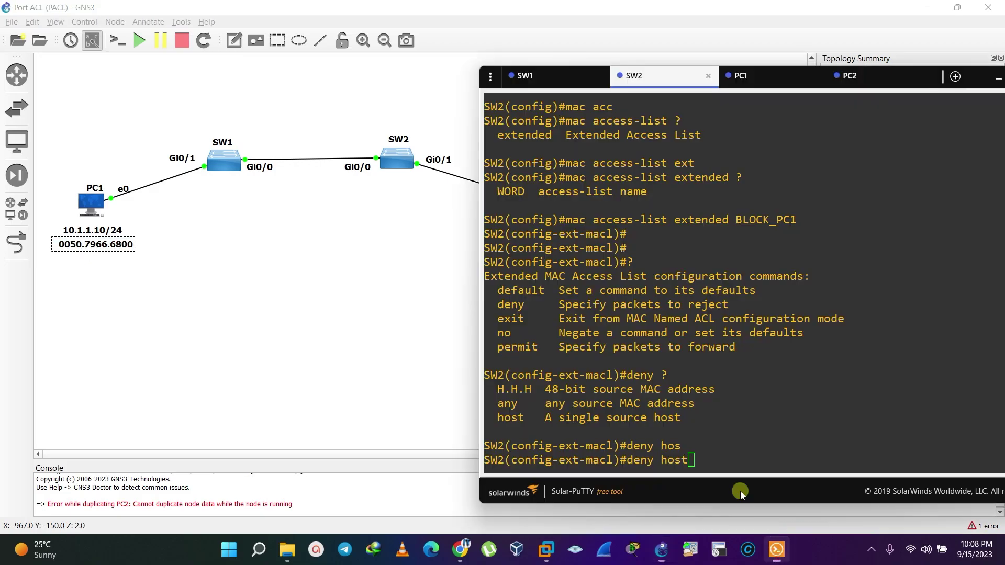
click(700, 459)
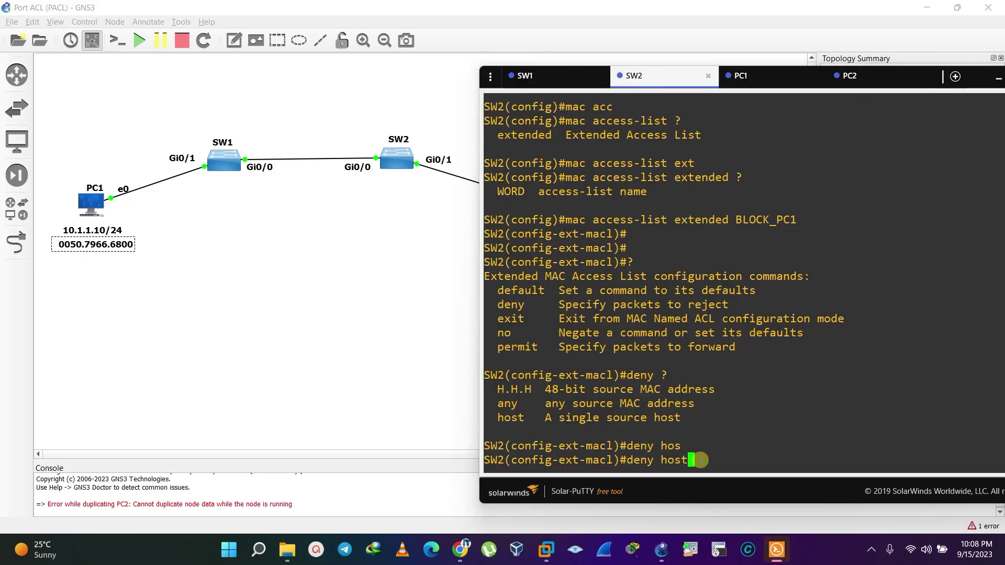
right_click(700, 459)
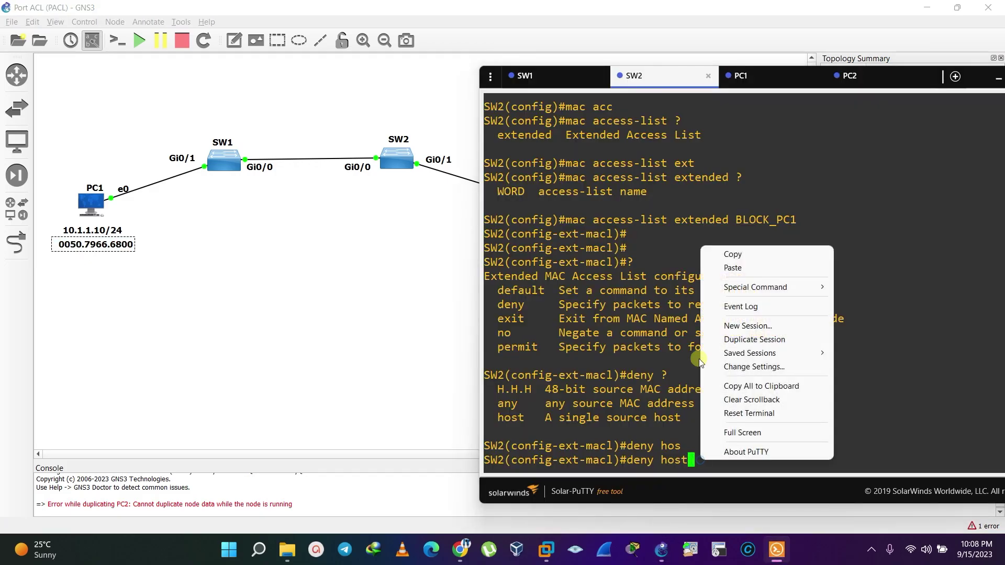
click(755, 265)
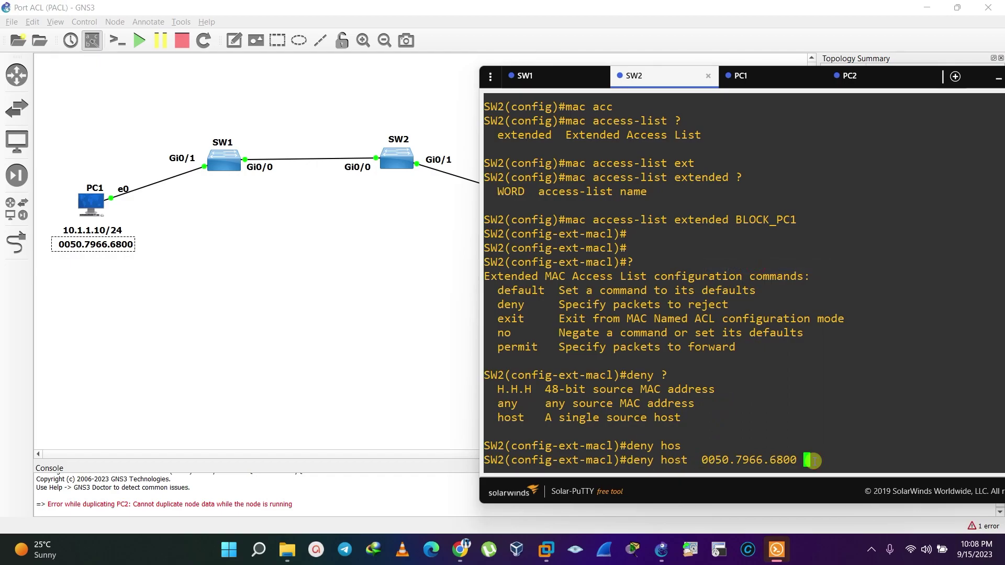
Step: Check the destination options, complete the deny entry for host 0050.7966.6800 with destination any, and submit it
text(?)
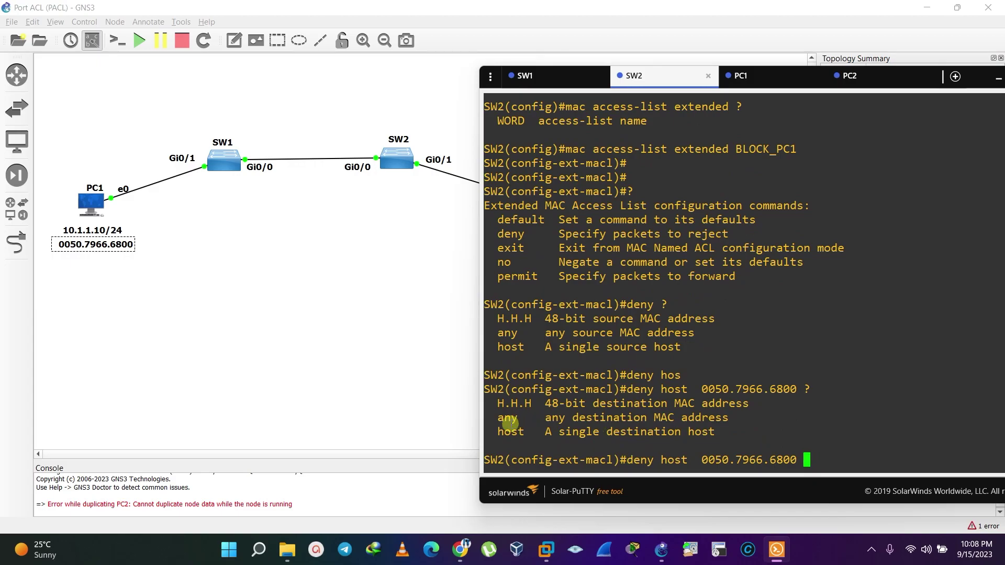
drag(657, 81, 764, 181)
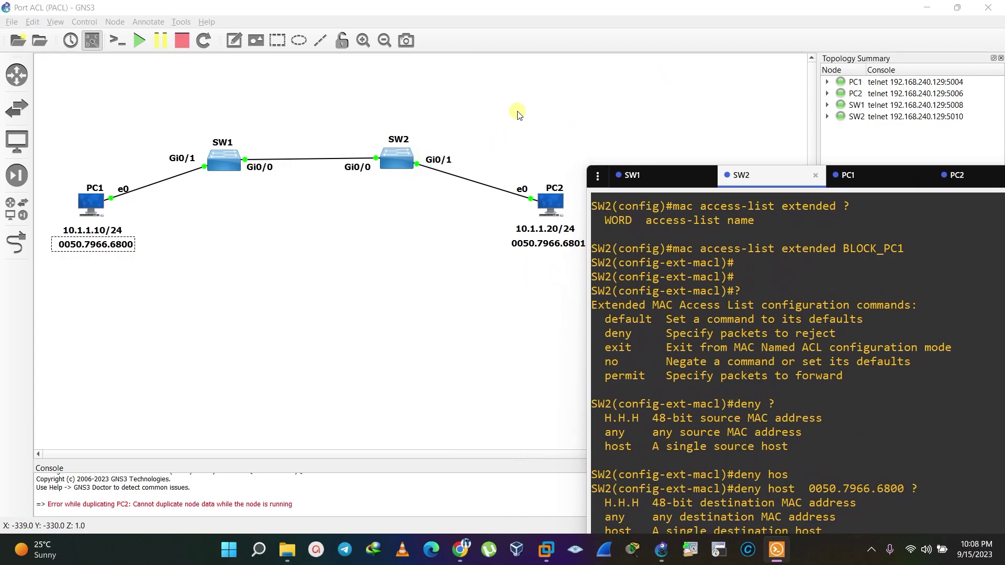
drag(750, 178, 626, 79)
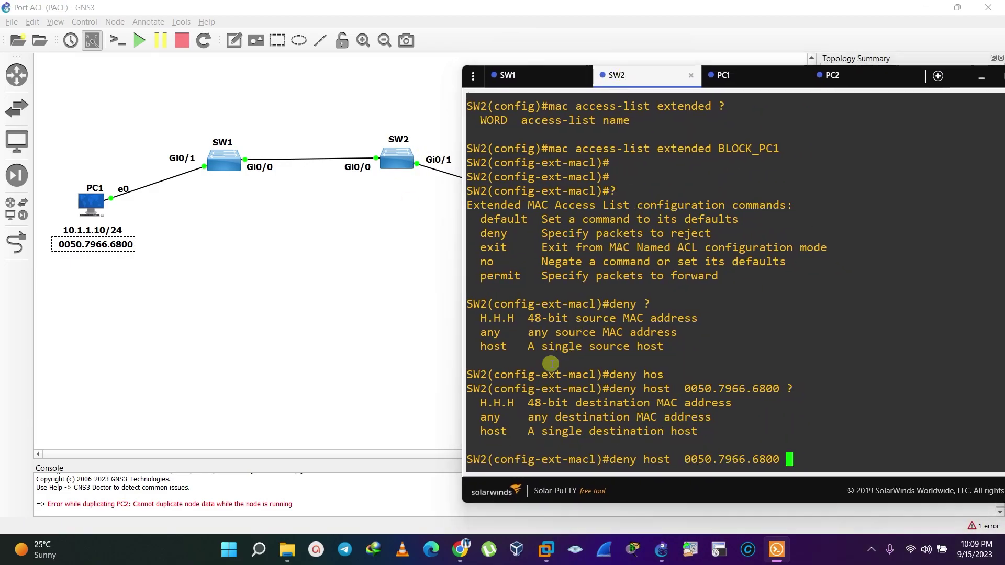
drag(479, 417, 813, 461)
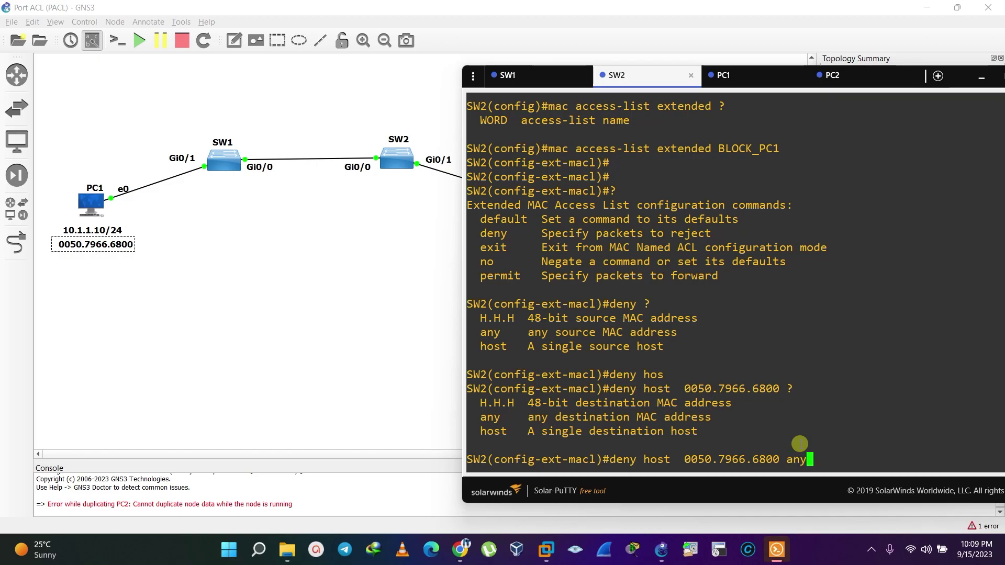
key(Return)
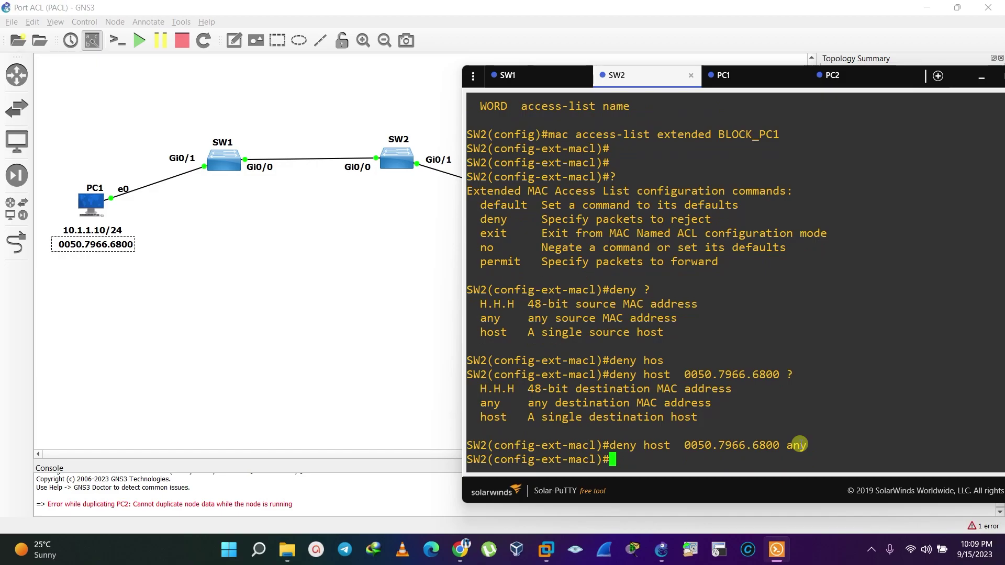
Step: Add a permit any any entry to the BLOCK_PC1 access list on SW2
drag(632, 83, 555, 73)
click(549, 452)
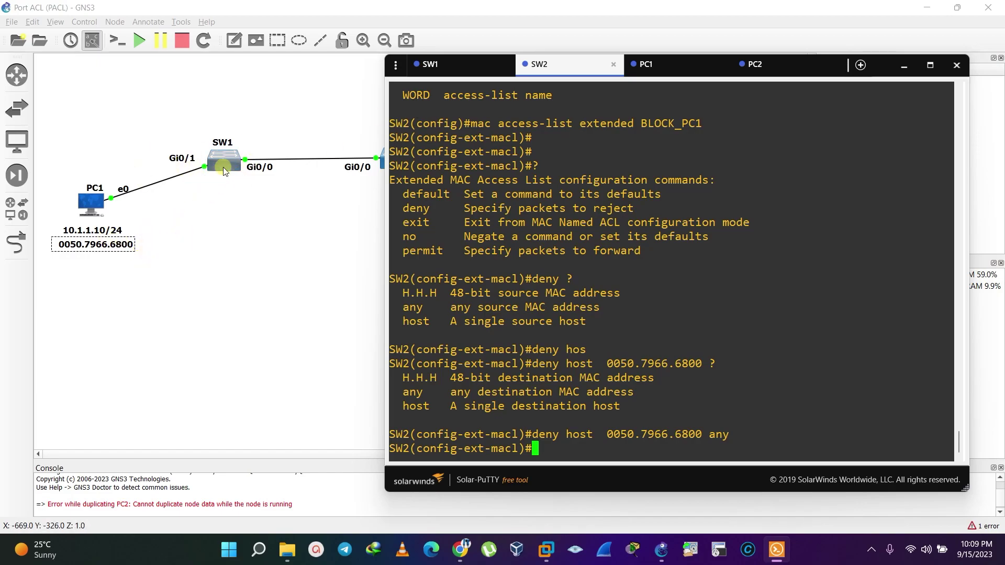
drag(544, 67, 713, 84)
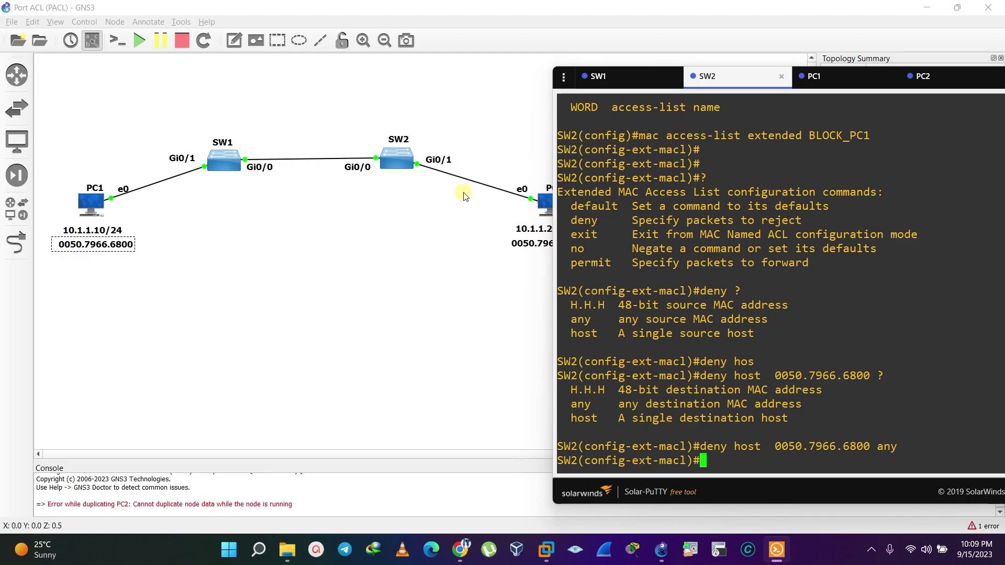
drag(717, 89, 518, 69)
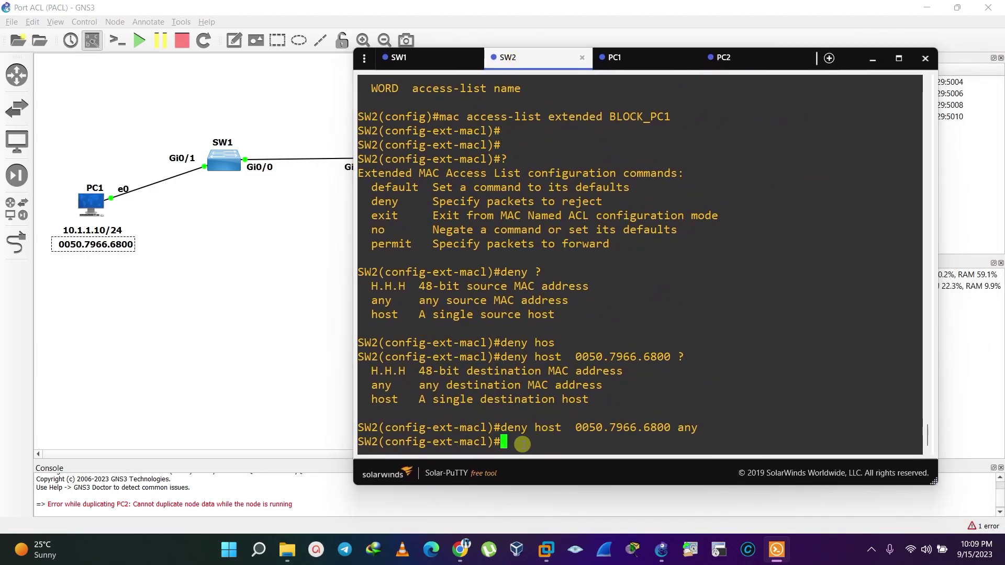
text(permit any any)
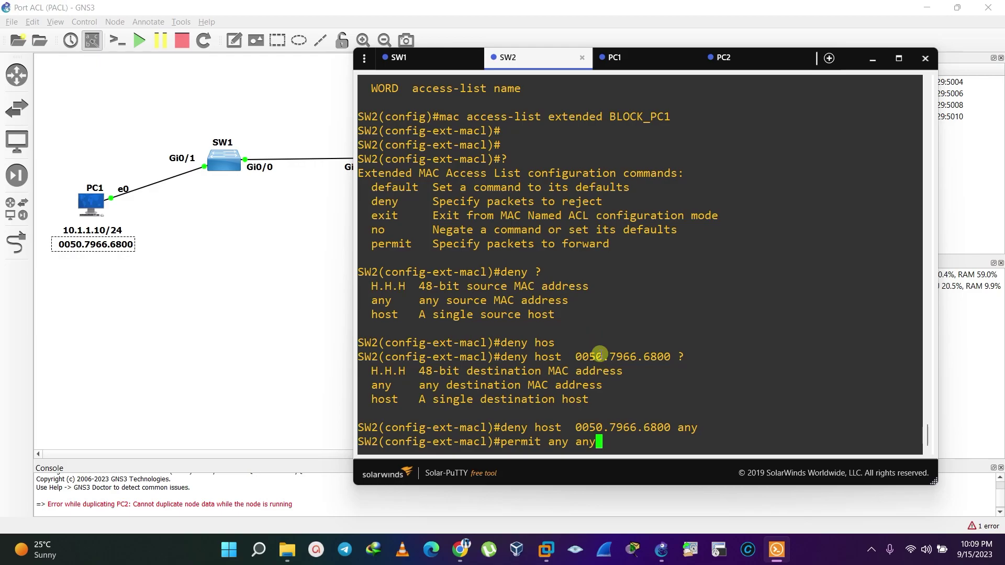
key(Return)
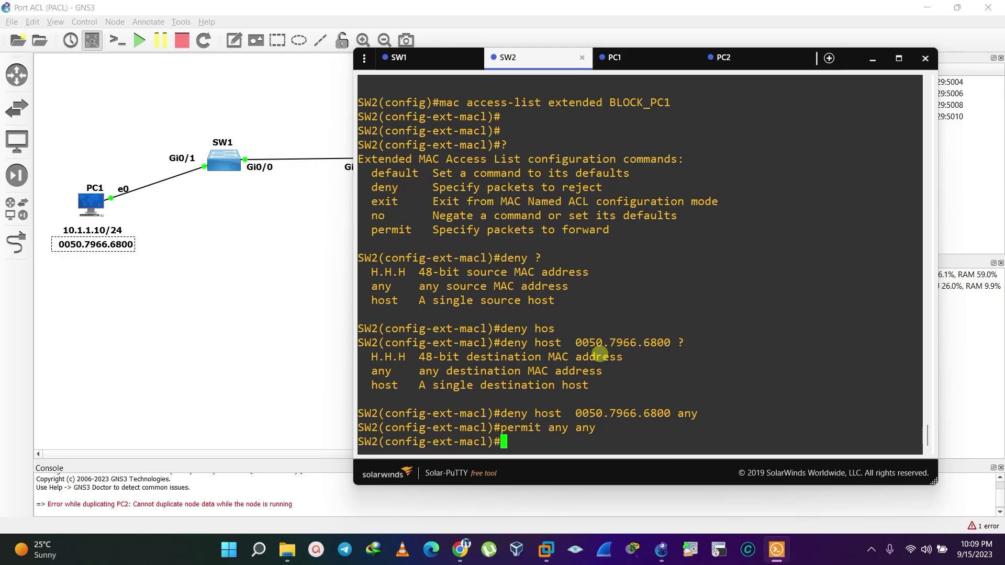
key(Return)
key(Return)
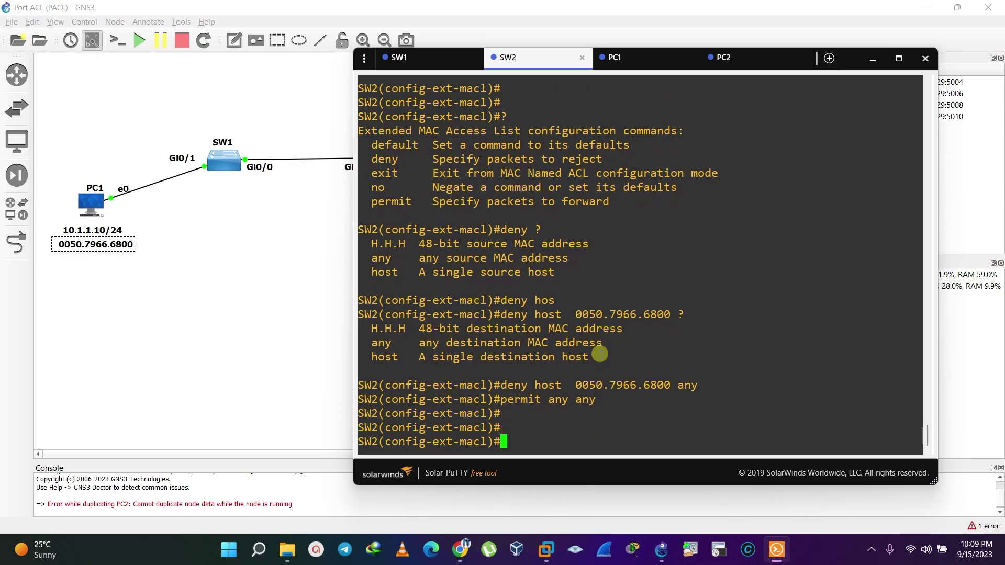
Step: Exit the BLOCK_PC1 access list configuration and return to SW2's global configuration mode
text(exit)
key(Return)
key(Return)
key(Return)
key(Return)
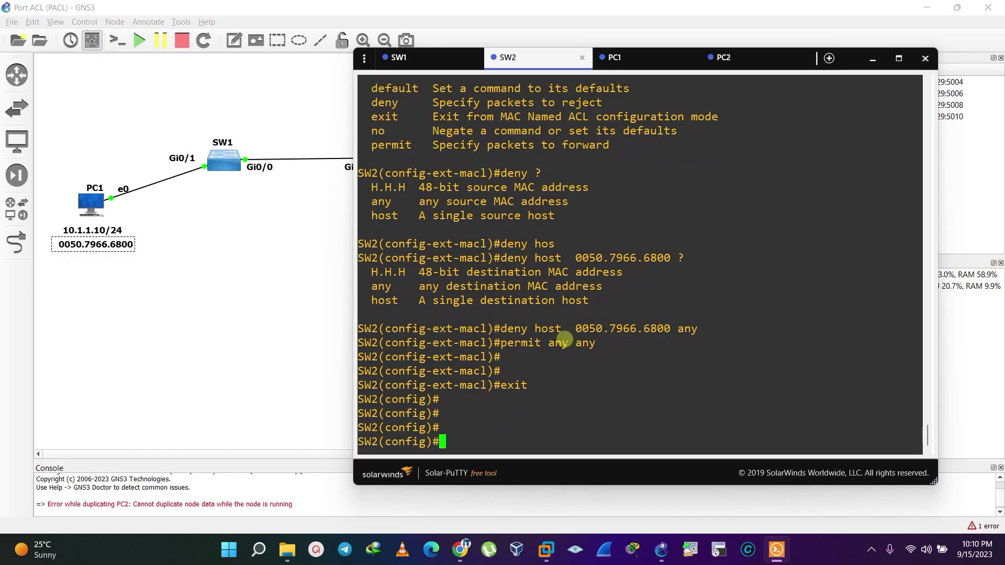
Step: Display SW2's access lists from configuration mode with do sh access-li
text(do scc)
key(Tab)
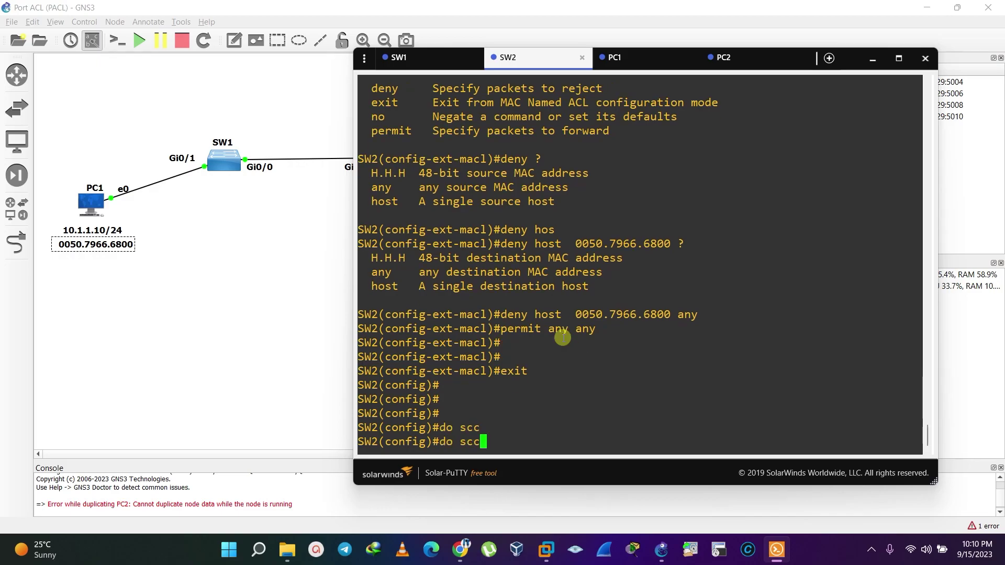
key(BackSpace)
text(scc)
key(BackSpace)
key(BackSpace)
key(BackSpace)
text(acc)
key(Tab)
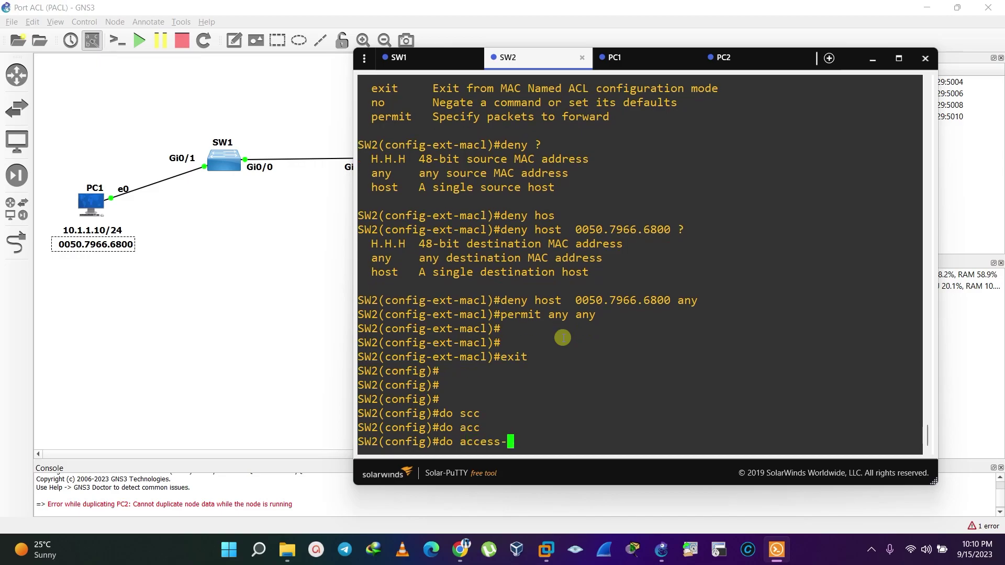
text(li)
key(Tab)
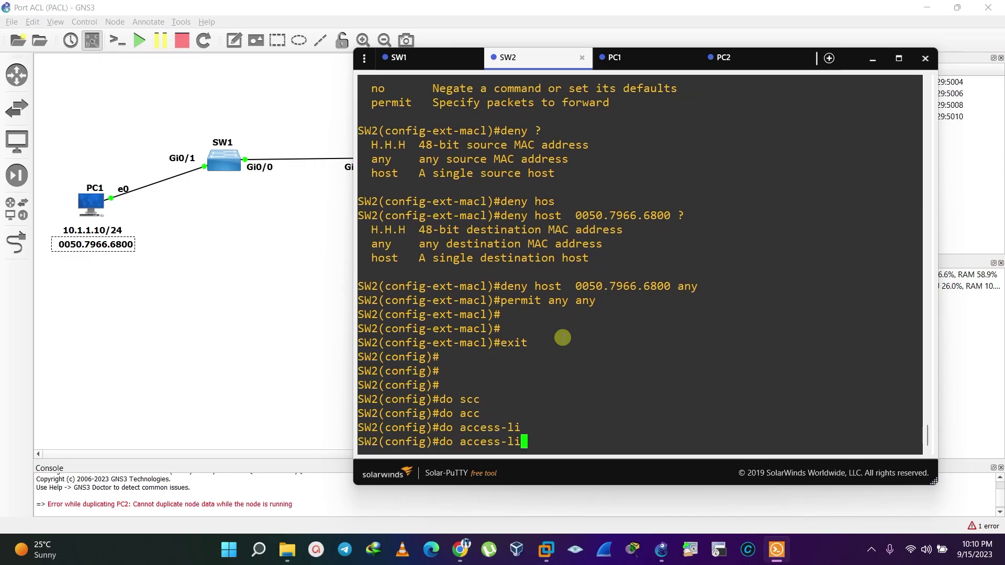
text(sh)
key(Left)
key(Left)
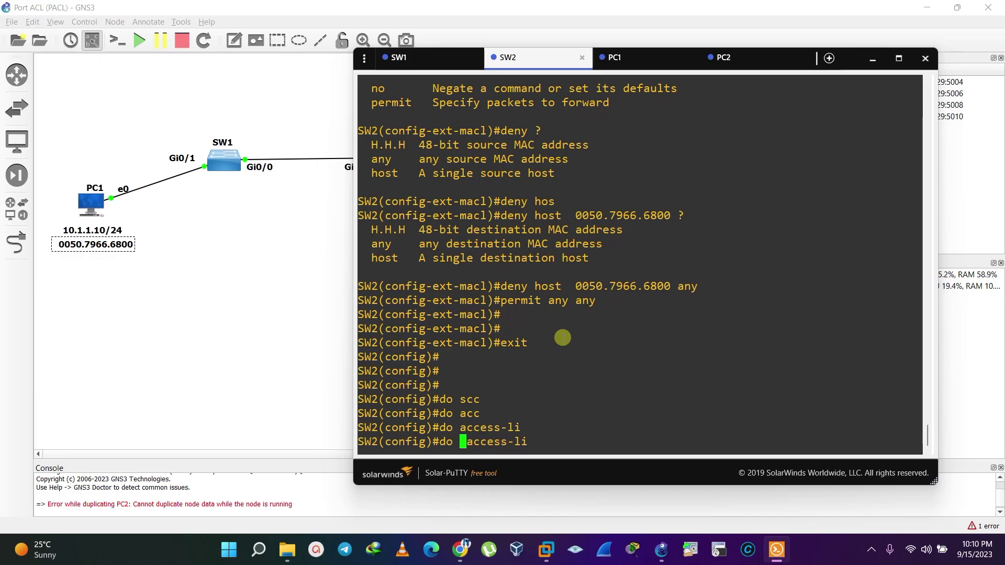
key(Return)
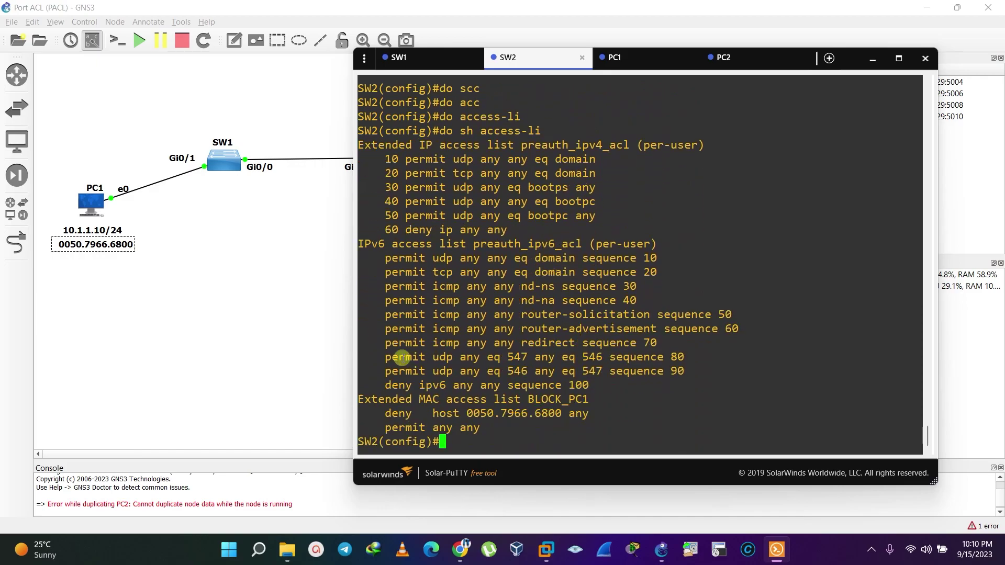
Step: Examine the deny and permit entries of the extended MAC access list BLOCK_PC1 in the output
drag(360, 403, 609, 410)
click(460, 406)
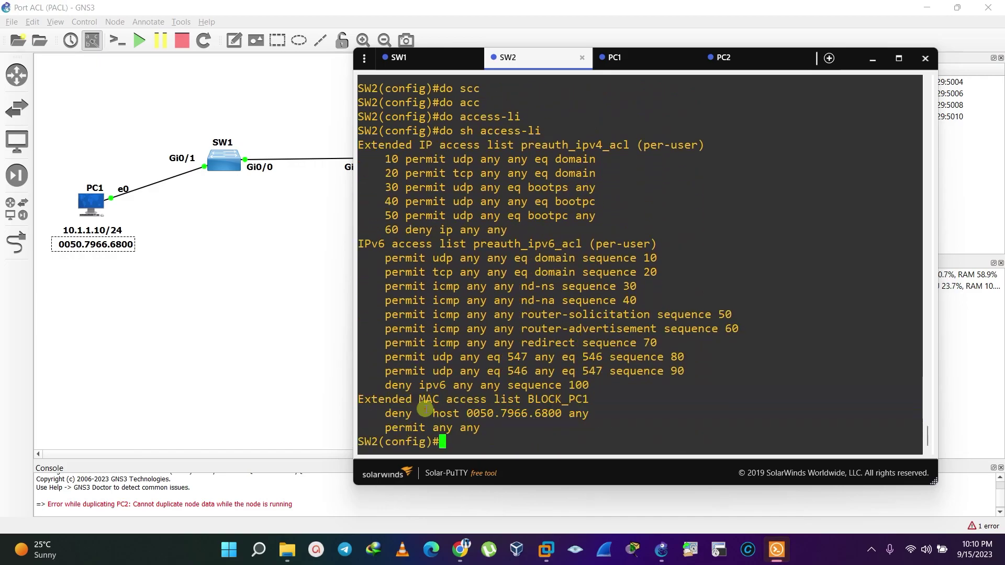
drag(358, 399, 591, 412)
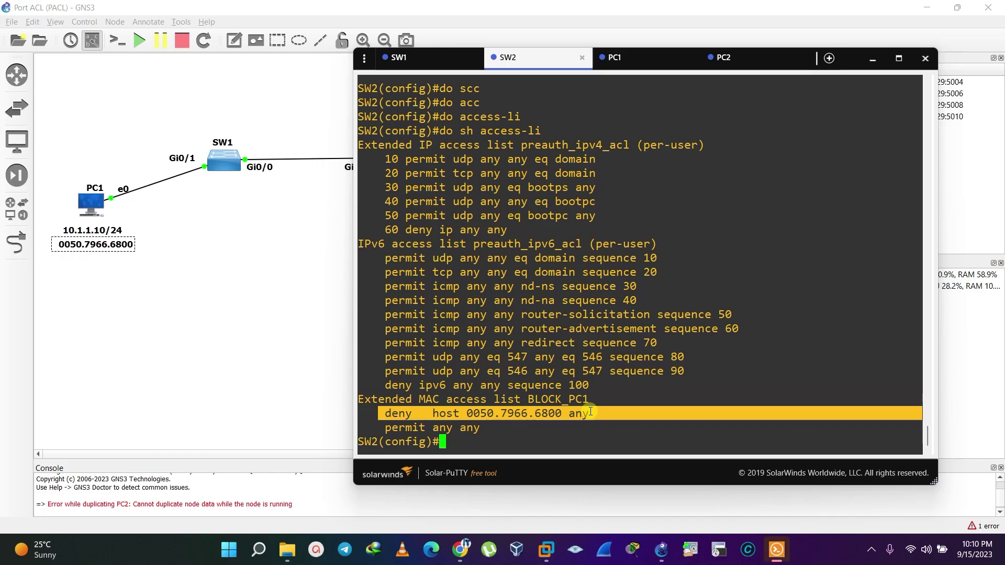
drag(382, 428, 486, 431)
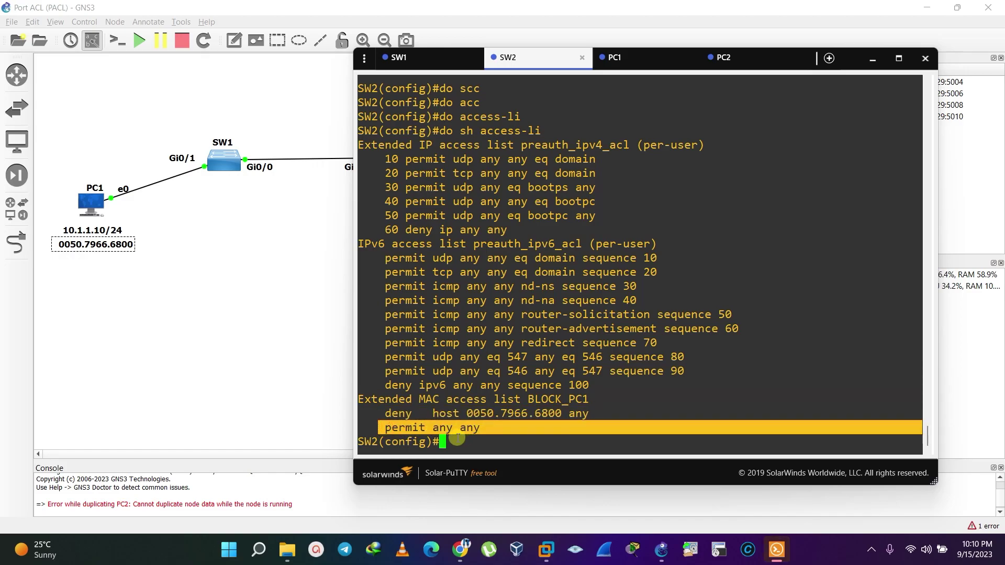
click(480, 445)
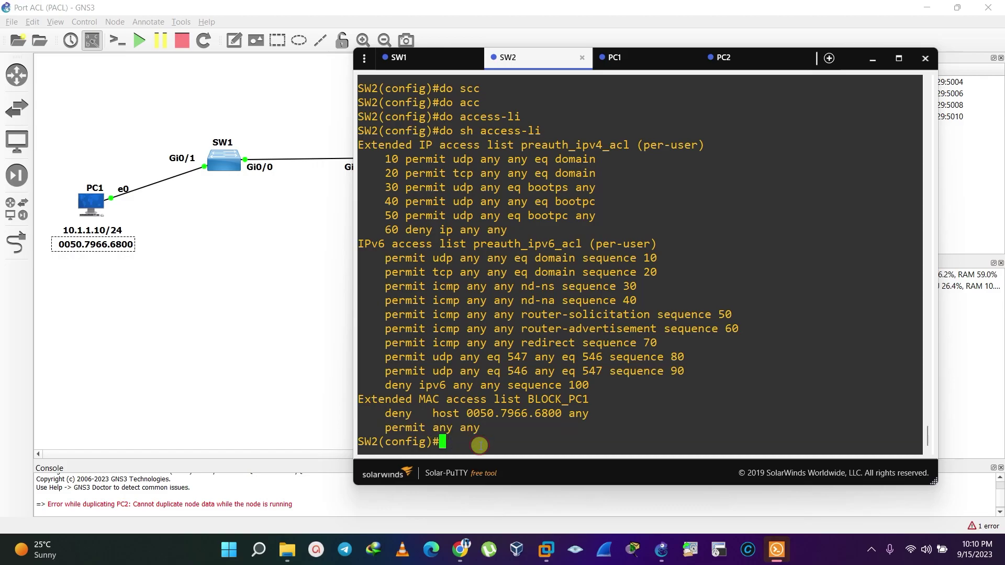
key(Return)
key(Return)
key(Return)
key(Return)
key(Return)
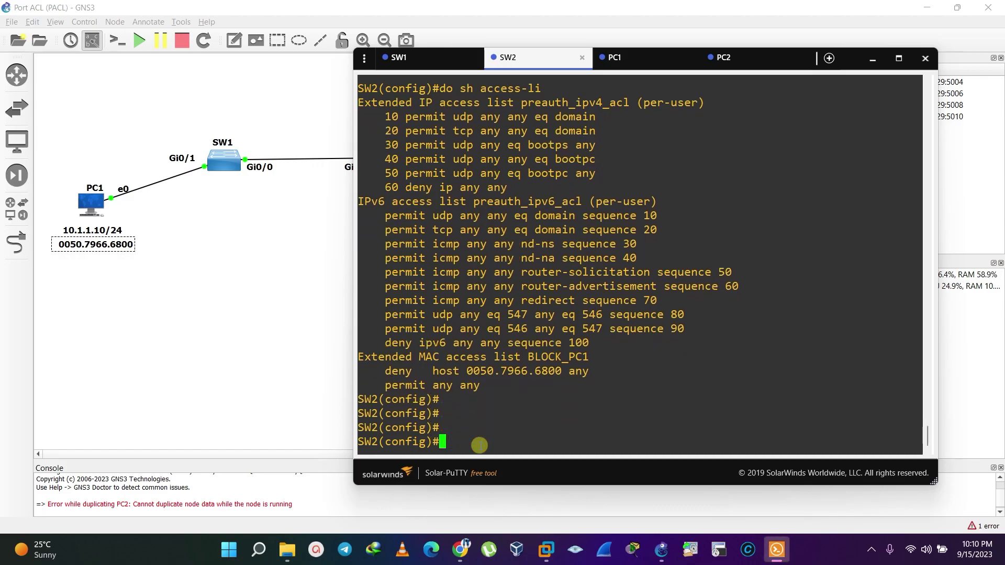
Step: Check SW2's port toward SW1 in the GNS3 topology, and enter interface g0/0 configuration in Solar-PuTTY's SW2 session
drag(527, 56, 672, 79)
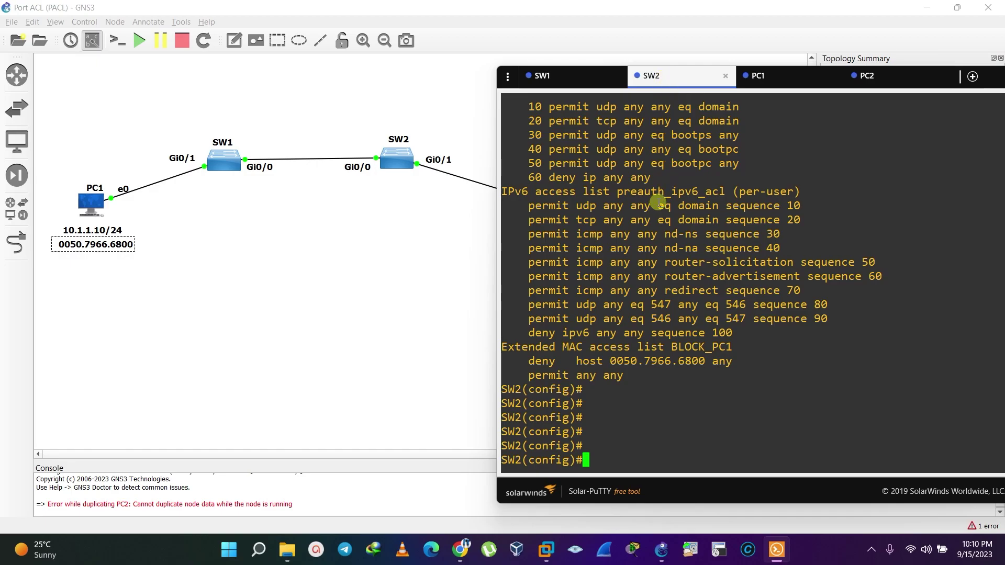
click(429, 241)
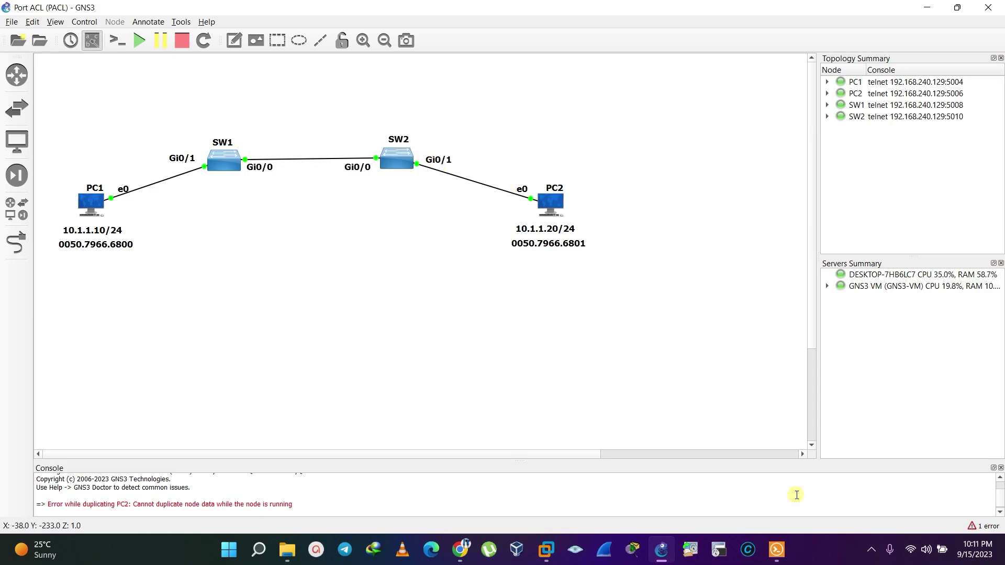
click(776, 550)
drag(658, 86, 636, 65)
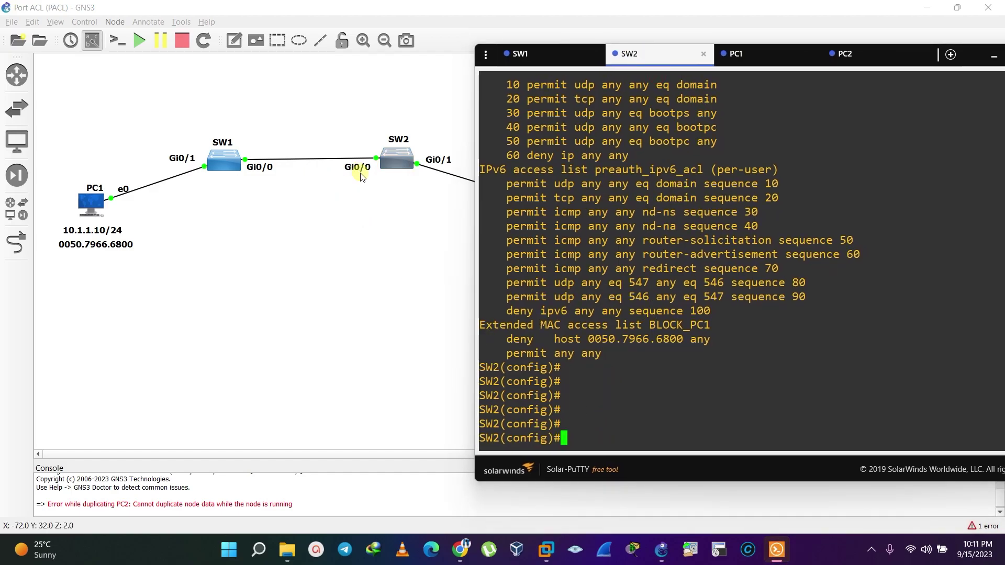
text(int g0/0)
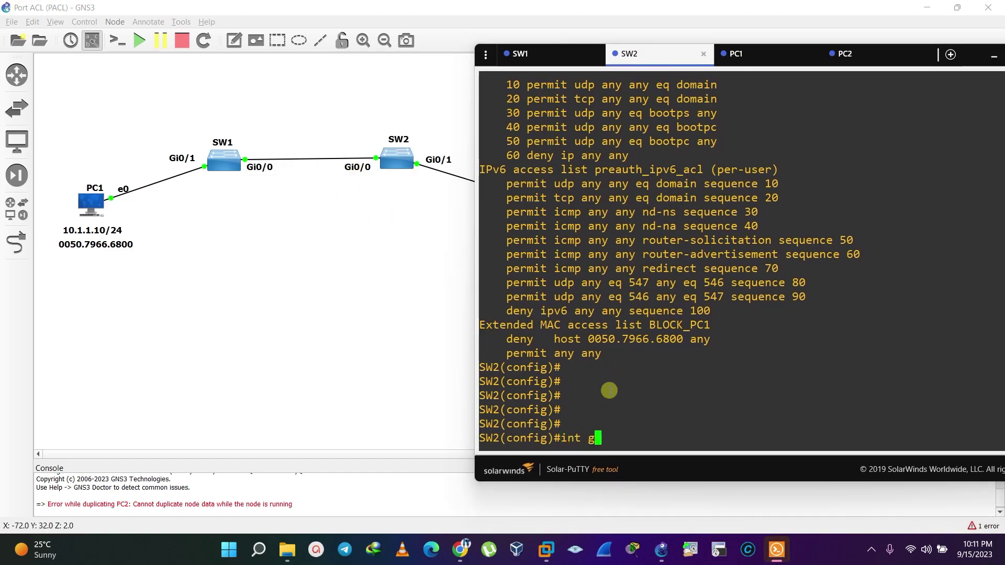
key(Return)
key(Return)
key(Return)
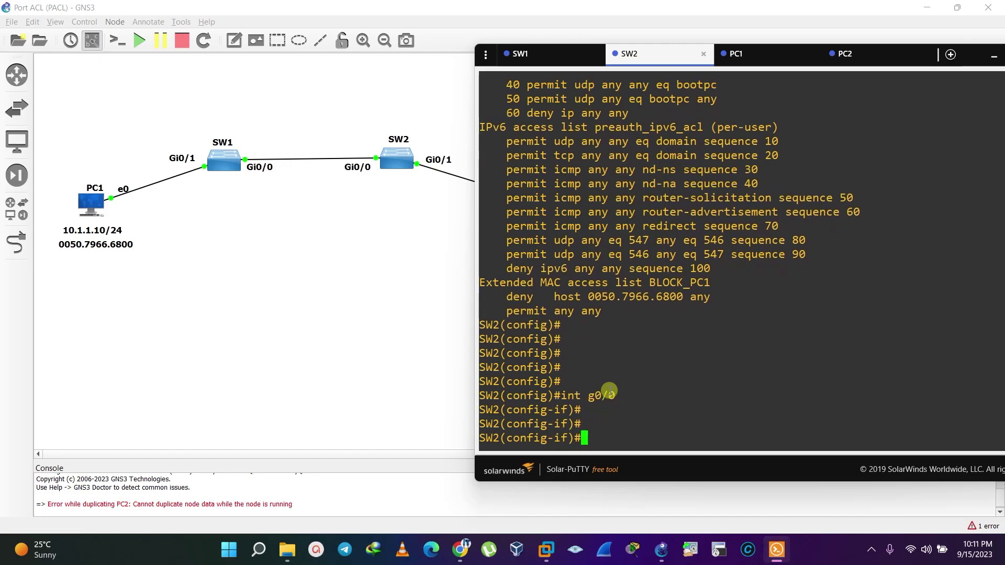
Step: Begin a mac access-group command for BLOCK_PC1 on g0/0, checking the access list name and the direction options
text(mac acc)
key(Tab)
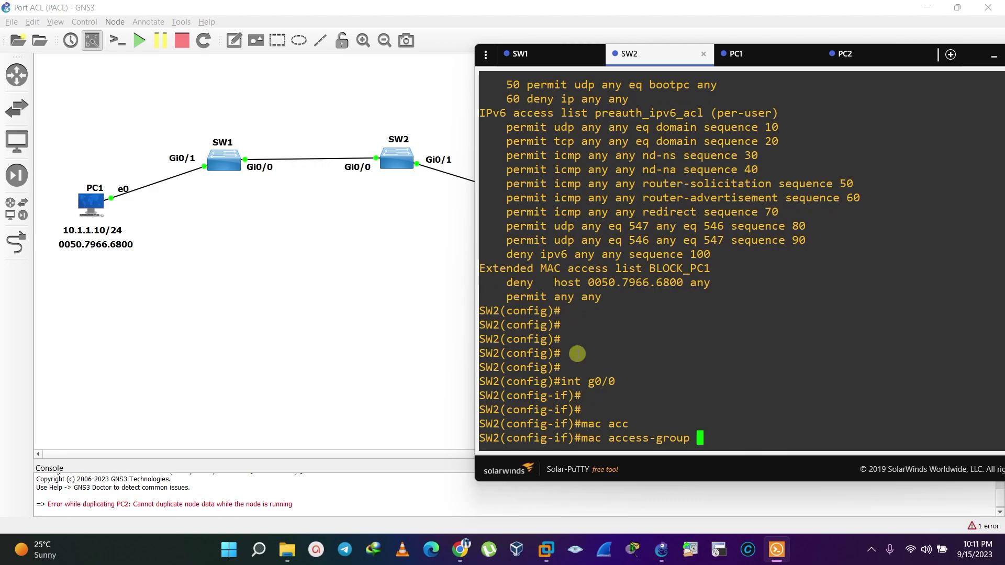
text(?)
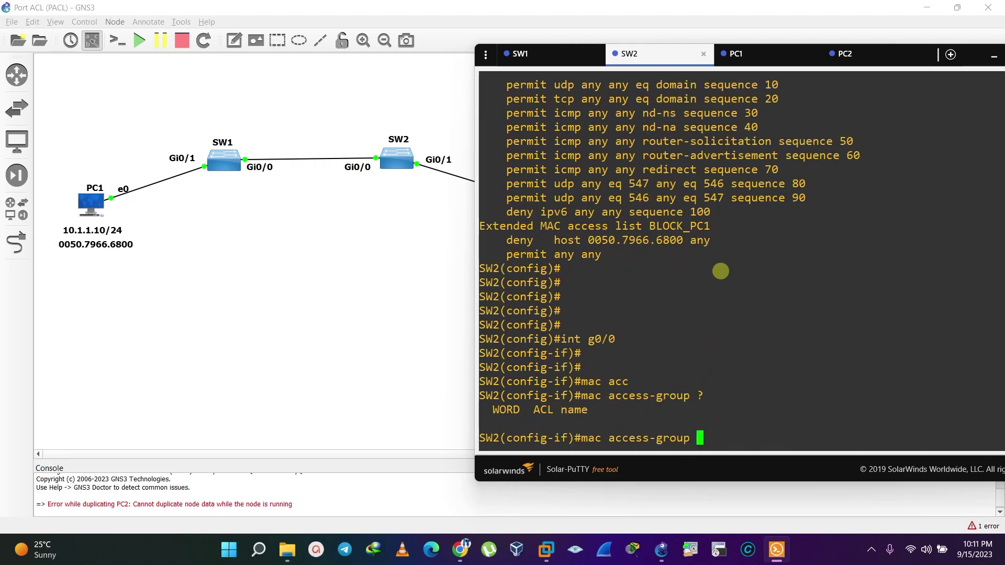
scroll(721, 272, up, 9)
scroll(720, 271, down, 5)
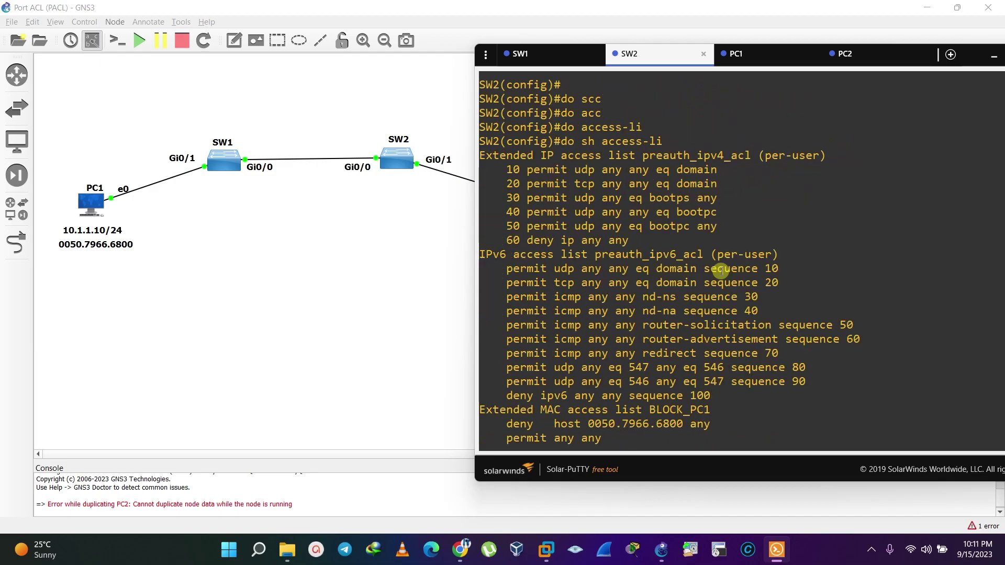
scroll(725, 251, up, 8)
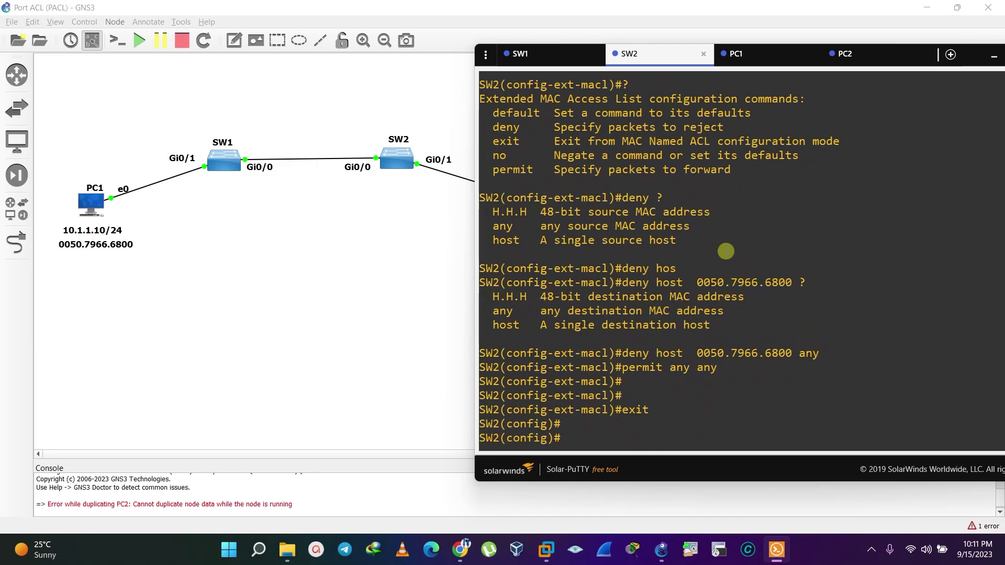
scroll(726, 251, up, 8)
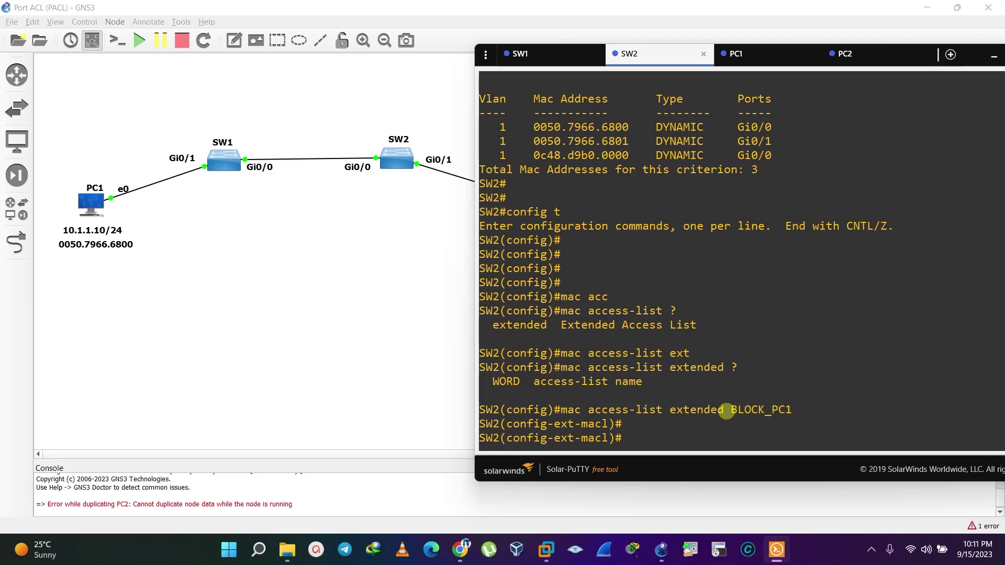
scroll(724, 409, down, 15)
text(B)
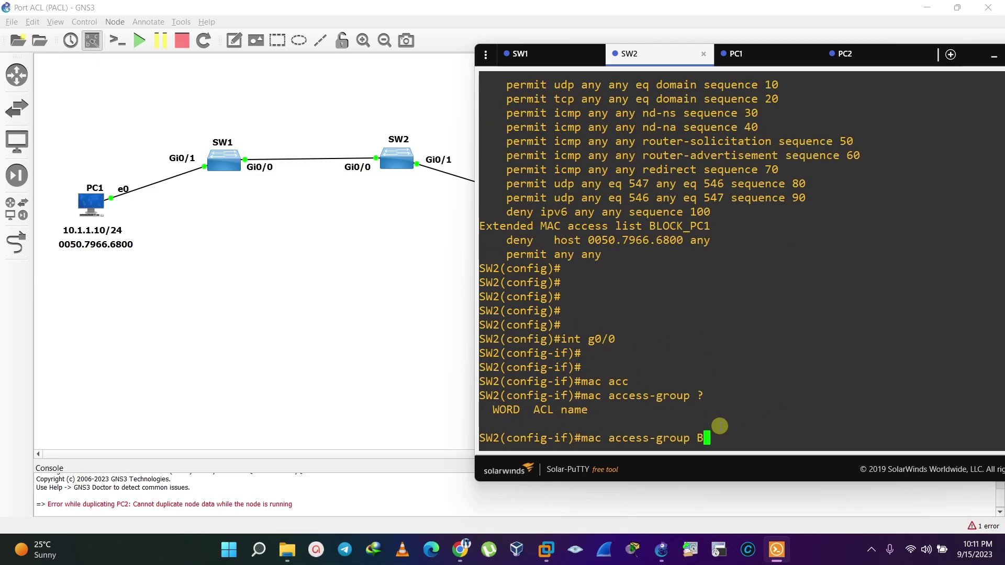
text(LOCK_PC1 ?)
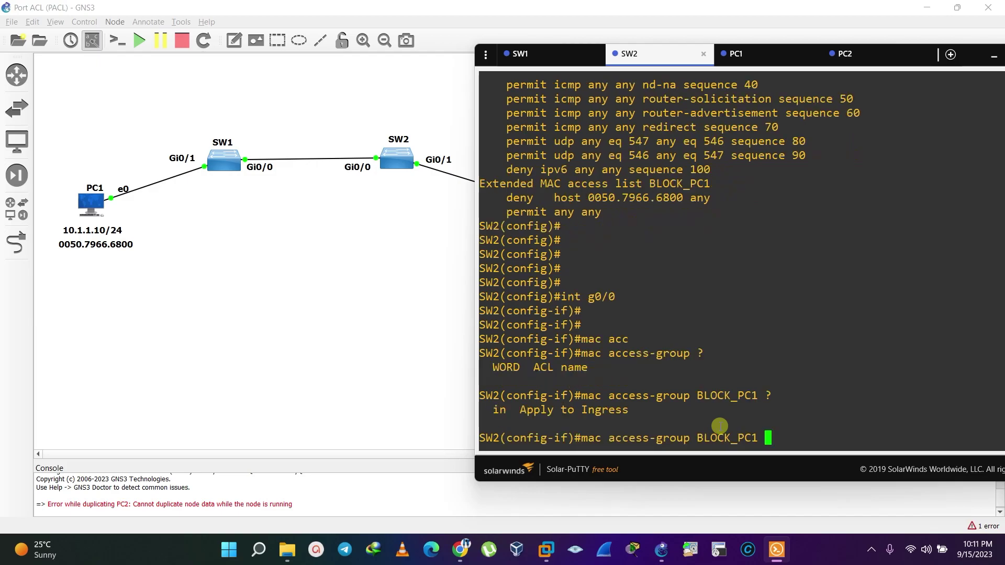
Step: Apply BLOCK_PC1 to g0/0 in the in direction and exit interface configuration
drag(487, 410, 630, 409)
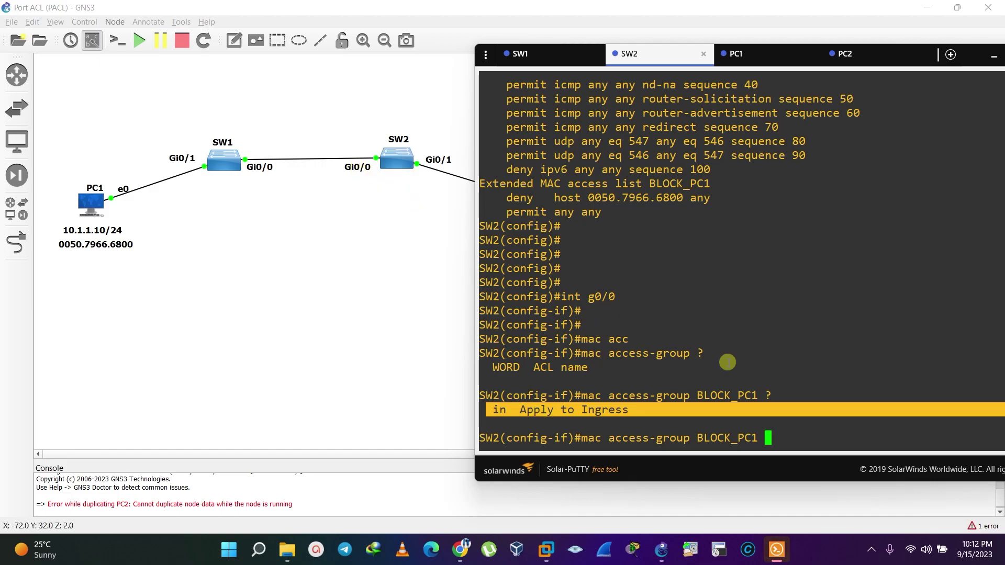
click(796, 437)
text(in)
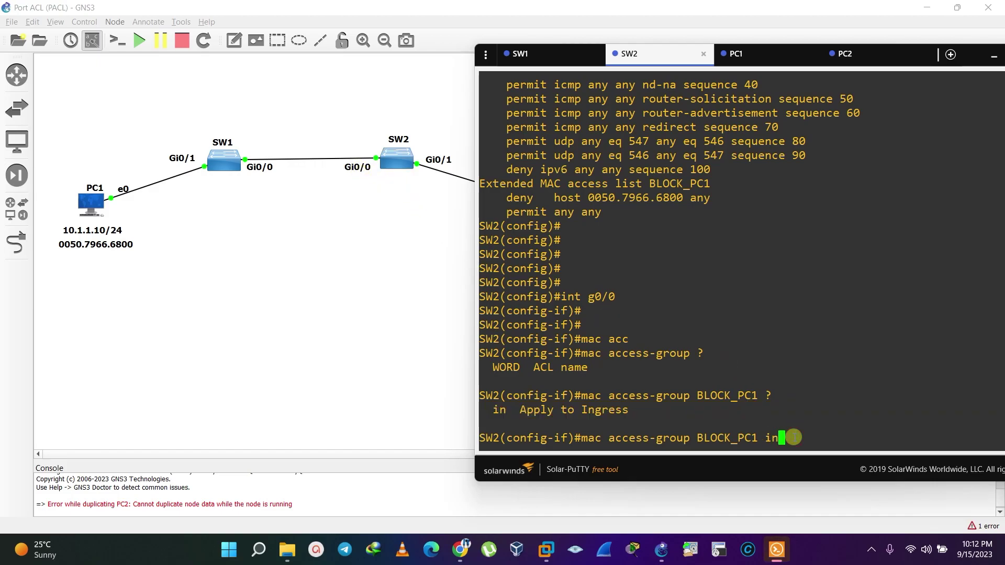
key(Return)
key(Return)
key(Return)
text(exit)
key(Return)
key(Return)
key(Return)
key(Return)
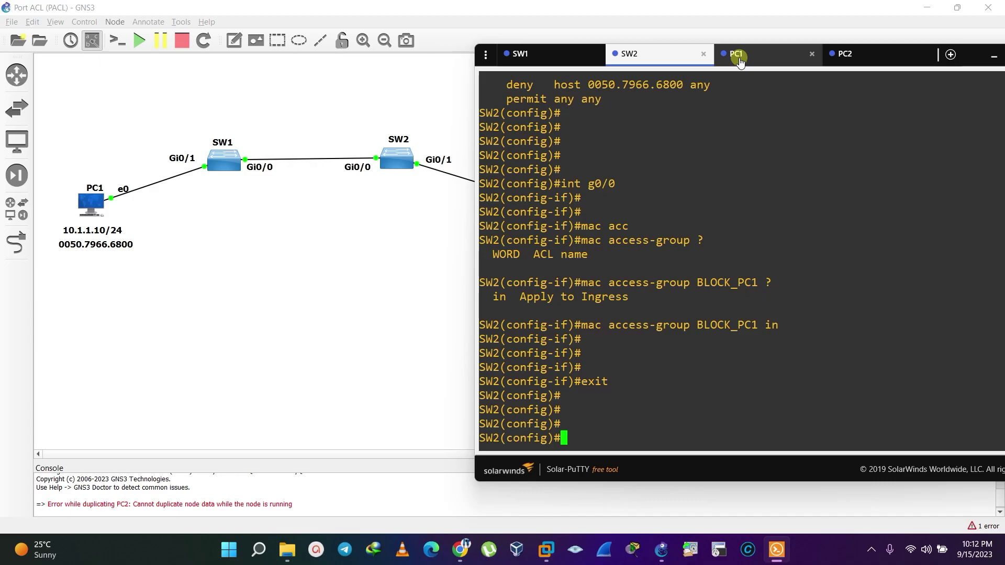
Step: Check the IP addresses configured on PC1 and PC2 in their console sessions
drag(641, 58, 615, 58)
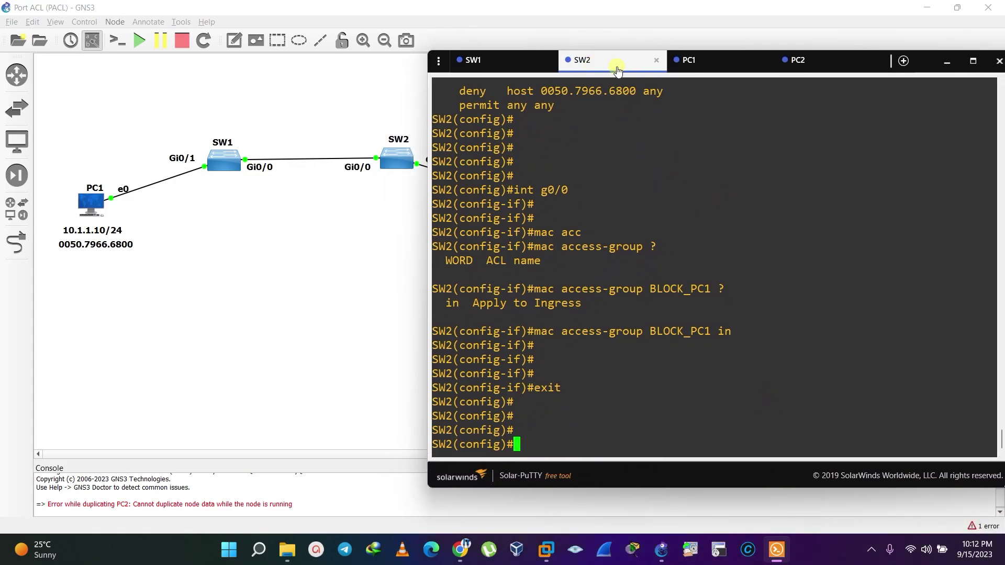
click(692, 61)
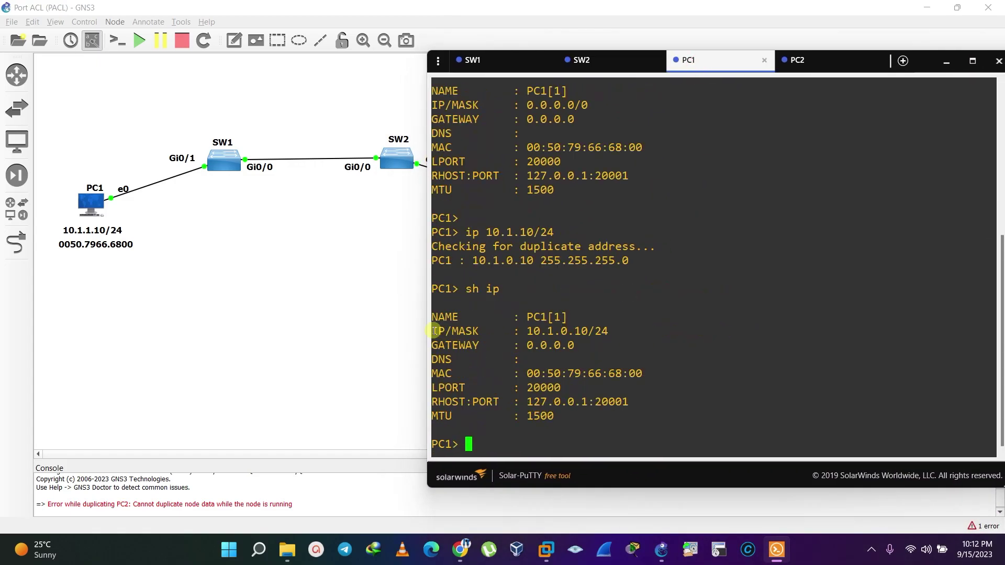
drag(522, 331, 587, 331)
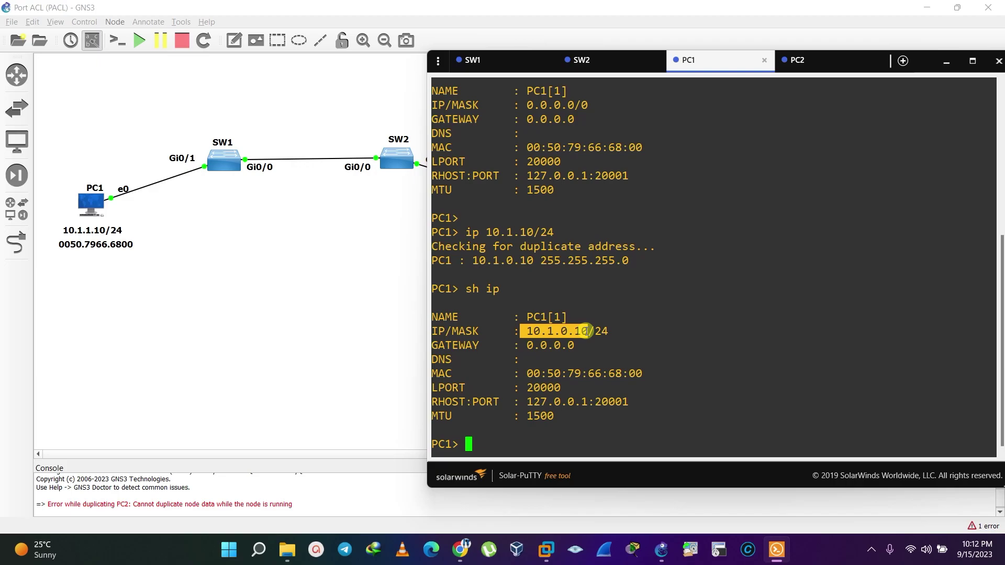
click(801, 55)
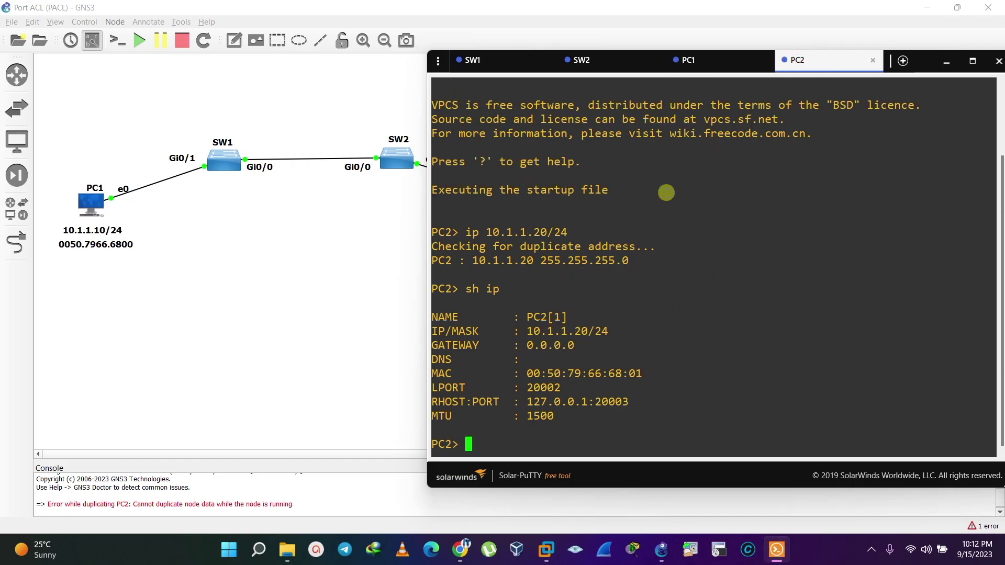
Step: Ping PC2 at 10.1.1.20 from PC1's console session
click(693, 60)
text(ping 10.1.1.20)
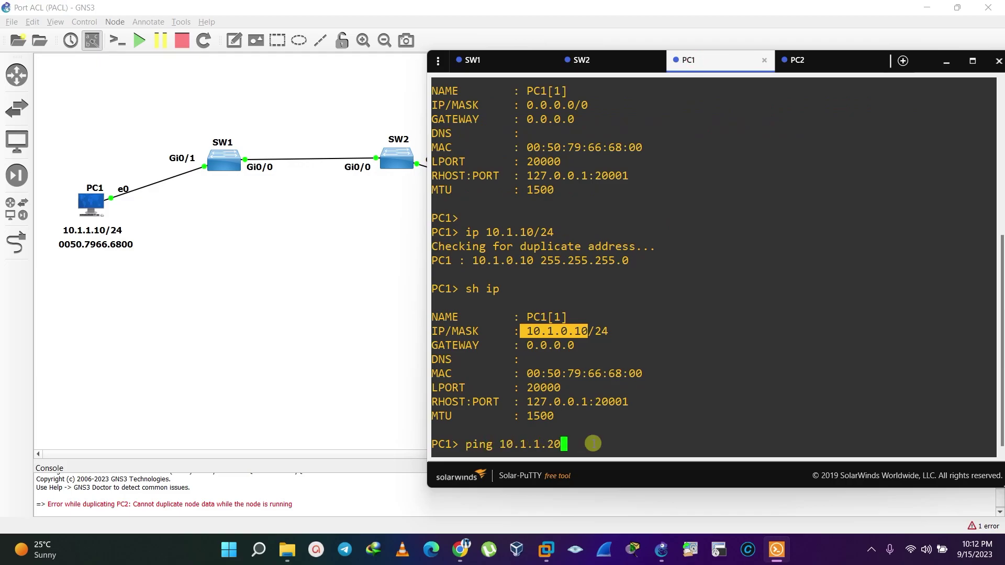
key(Return)
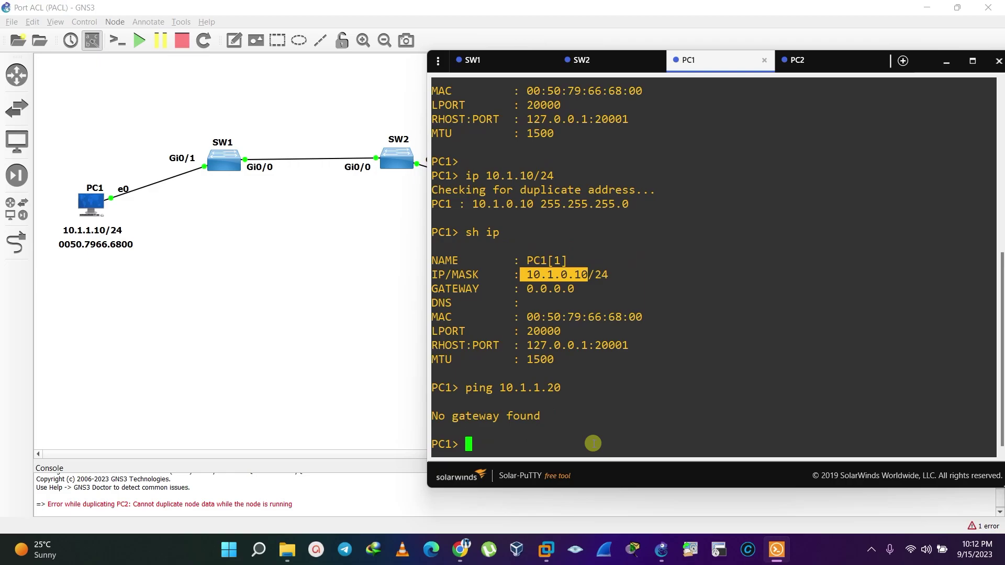
Step: Set PC1's IP address to 10.1.1.10/24
text(ip 10.1.1.10/24)
key(Return)
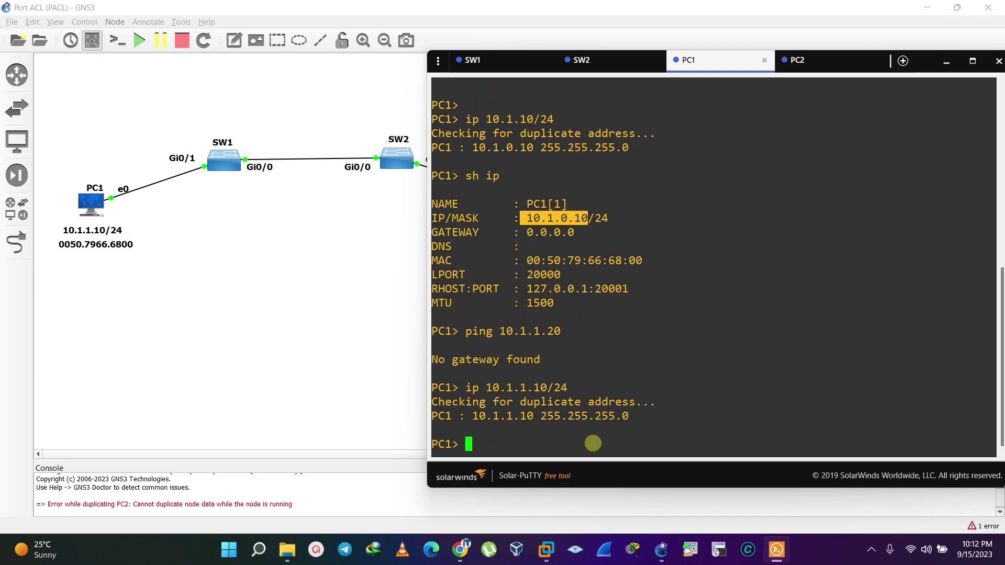
key(Return)
key(Return)
key(Return)
Step: Ping 10.1.1.10 from PC1's console
text(pi)
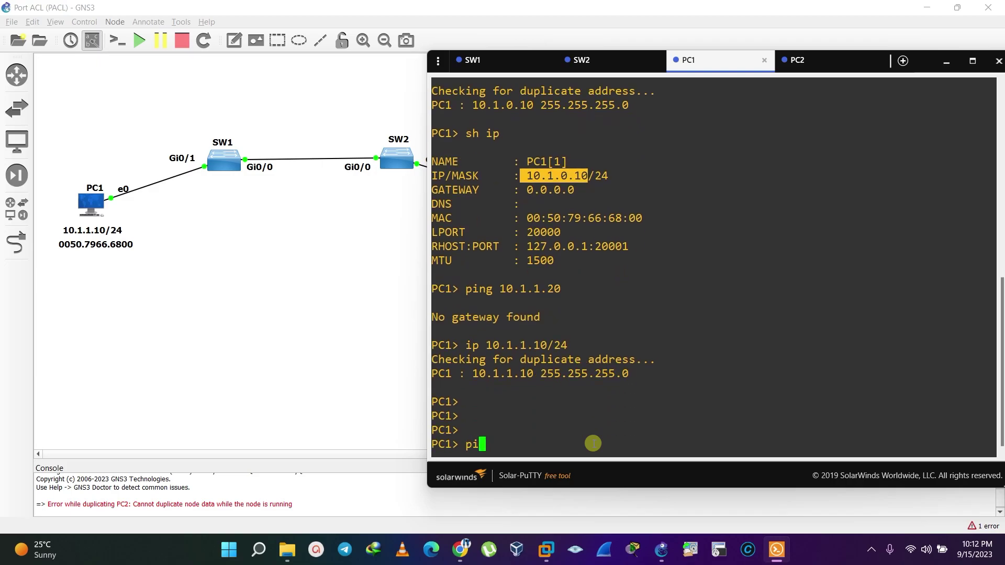
text(ng 10.1.1.10)
key(Return)
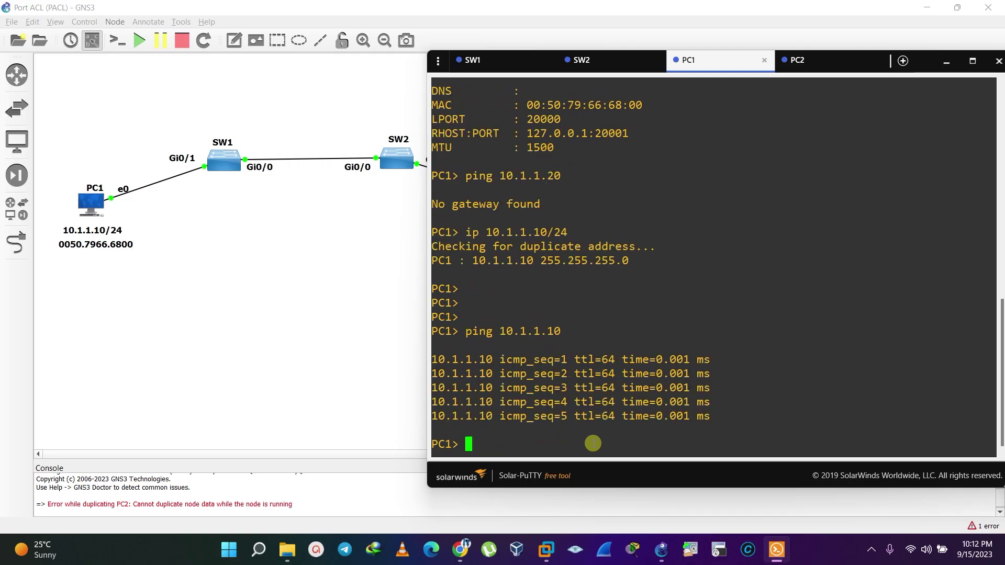
Step: Prepare a ping to 10.1.1.20 in PC1's console and ping the same address from PC2's own console
key(Up)
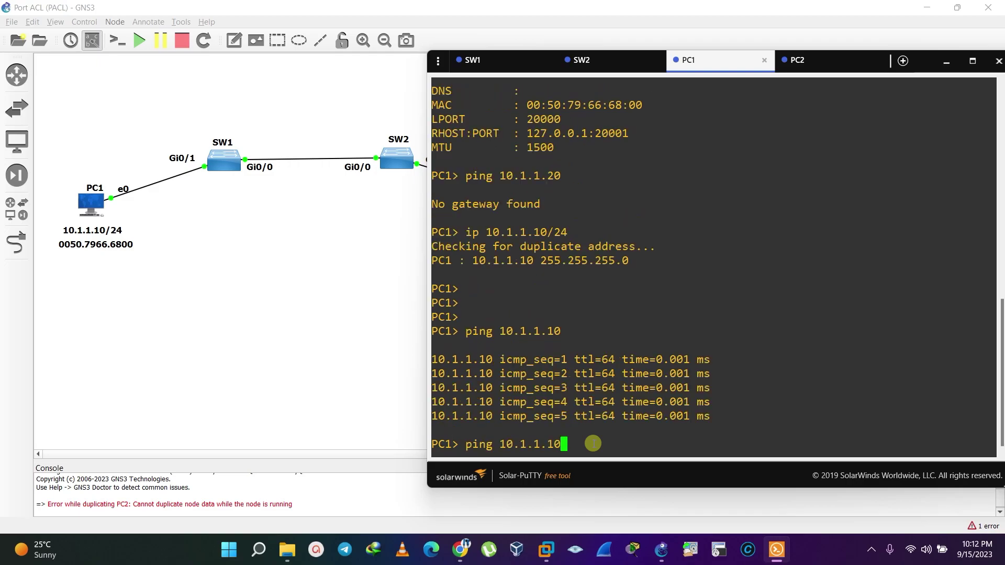
key(BackSpace)
key(BackSpace)
text(20)
key(ctrl+Tab)
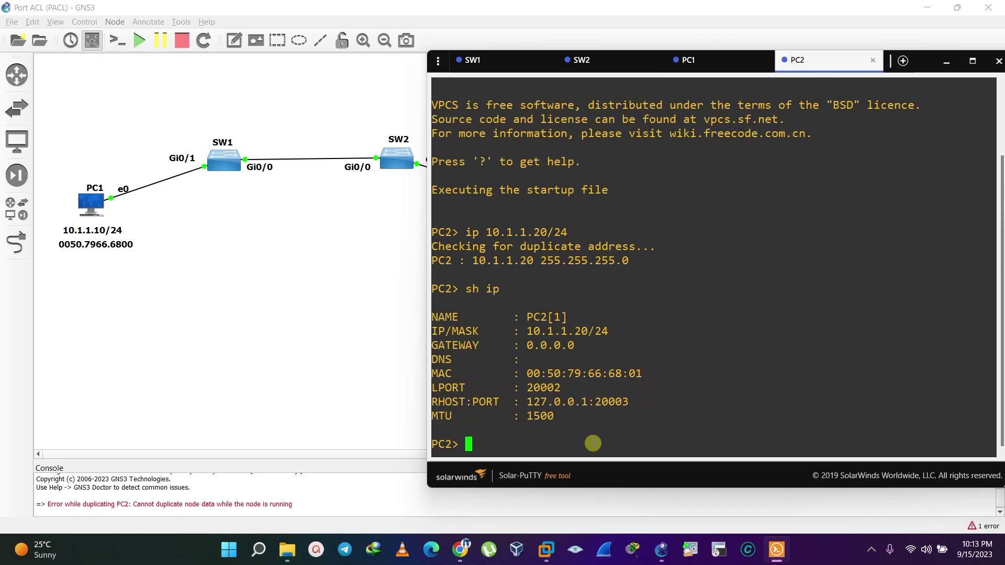
text(ping 10.1.1.20)
key(Return)
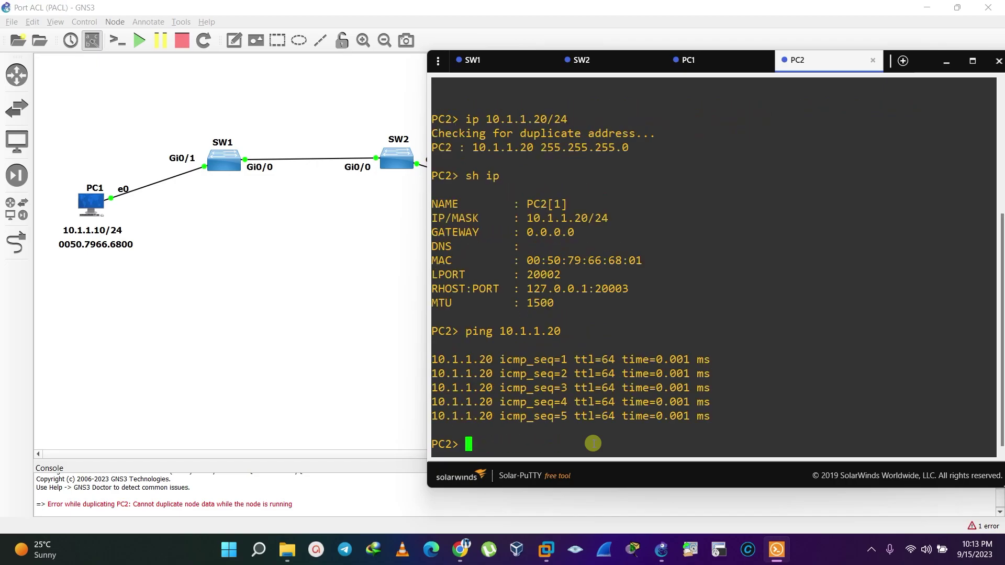
Step: Ping 10.1.1.20 from PC1's console and examine the reply against the topology
key(ctrl+shift+Tab)
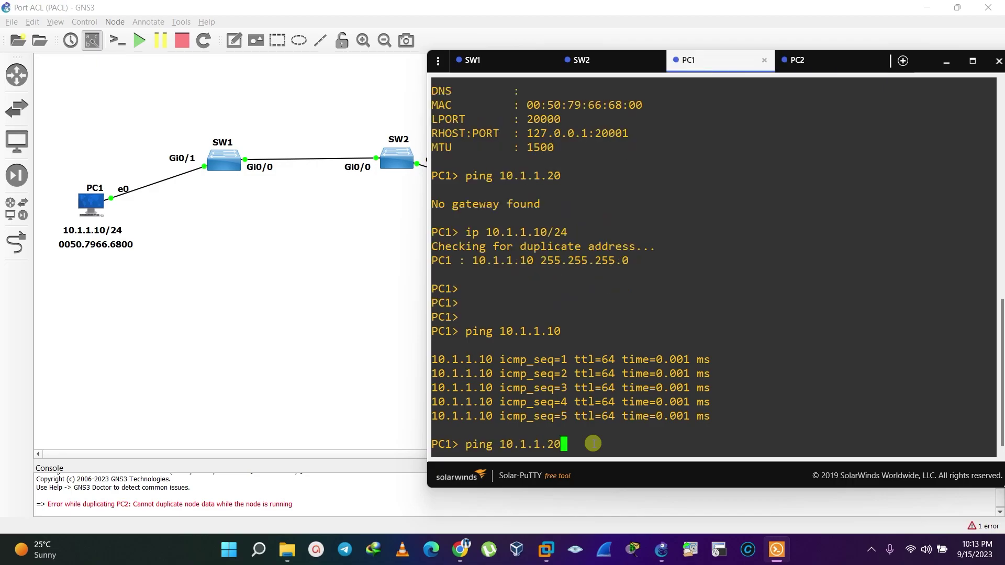
key(Return)
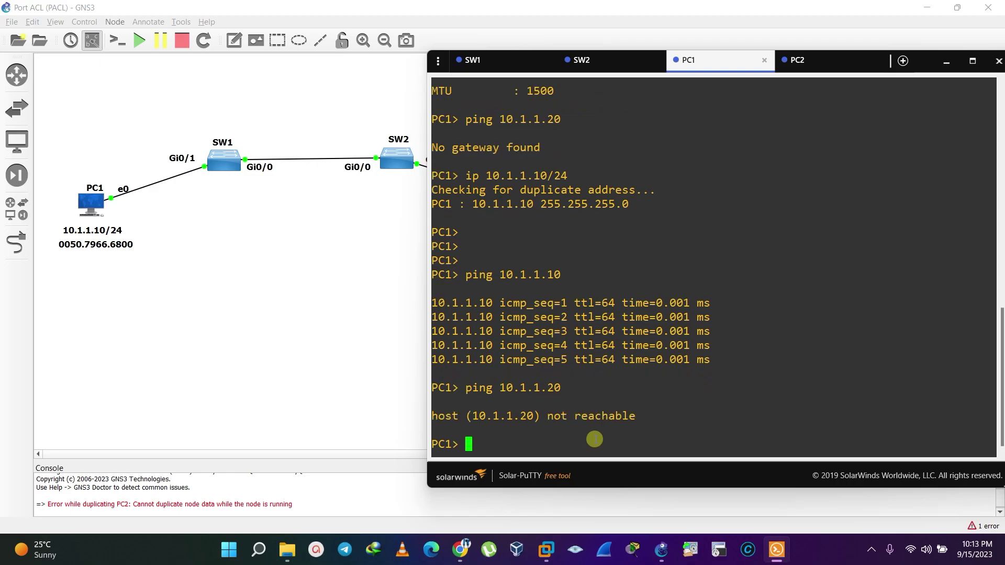
drag(432, 416, 635, 417)
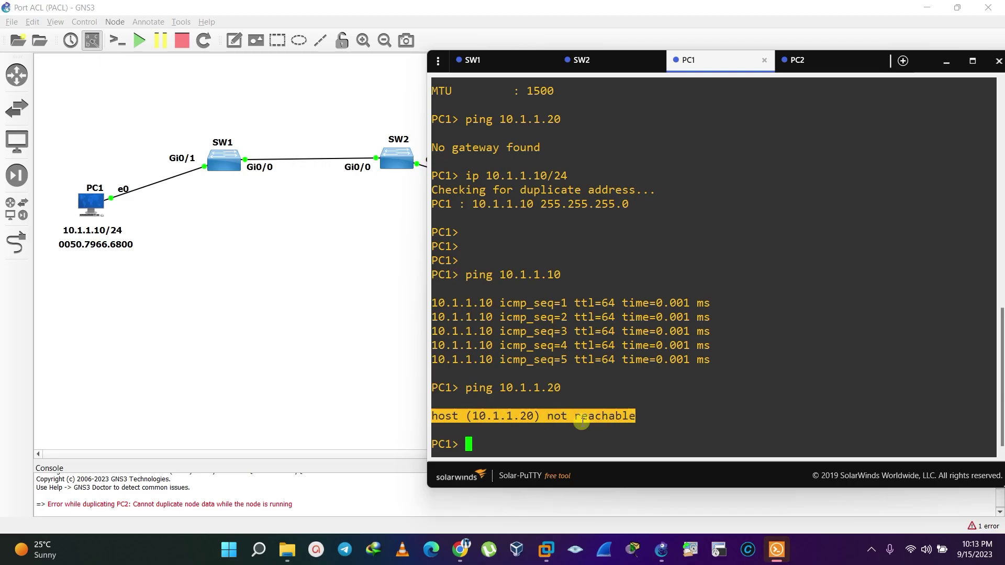
drag(691, 60, 723, 80)
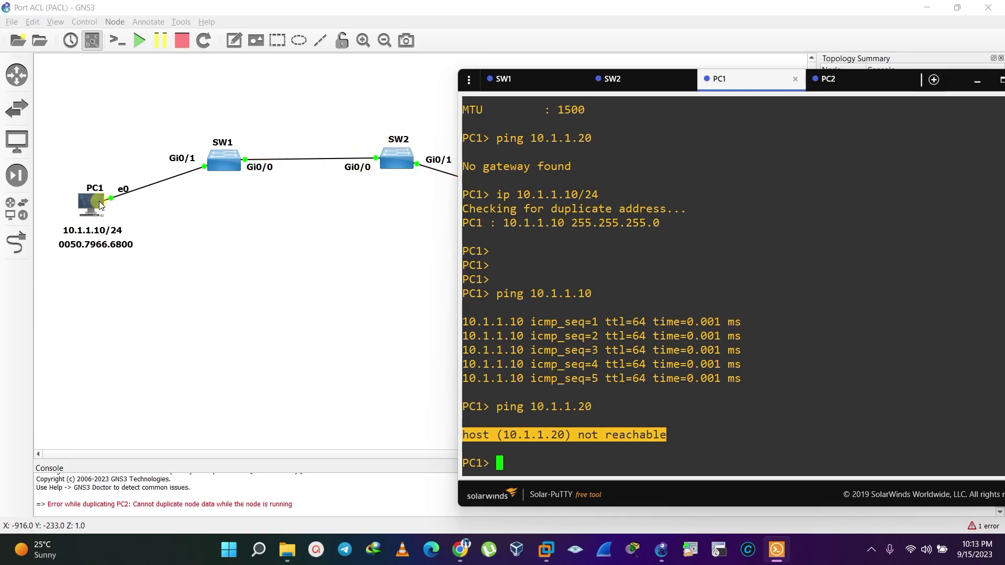
drag(732, 86, 701, 68)
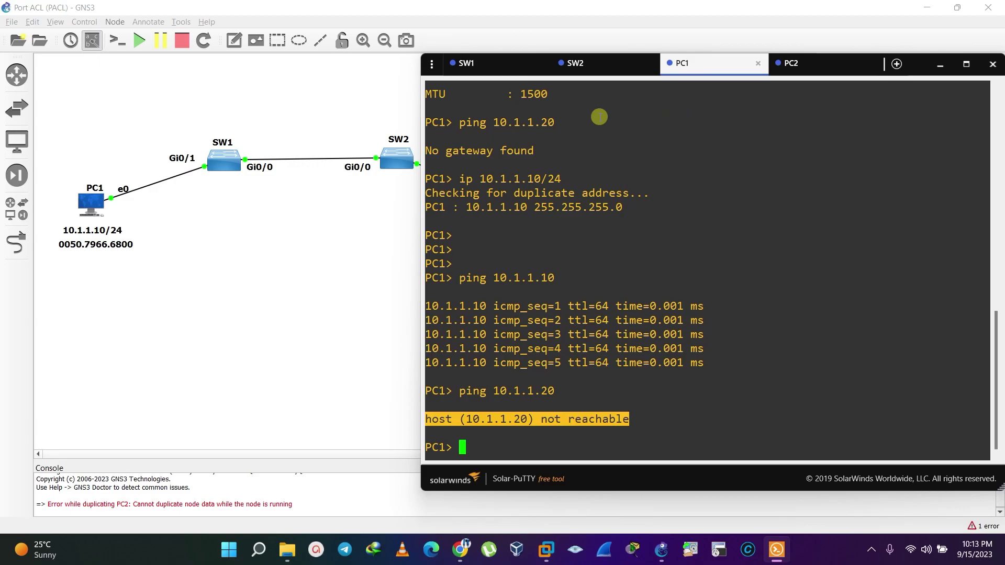
Step: Enter configuration mode for the extended MAC access list BLOCK_PC1 on SW2
click(585, 69)
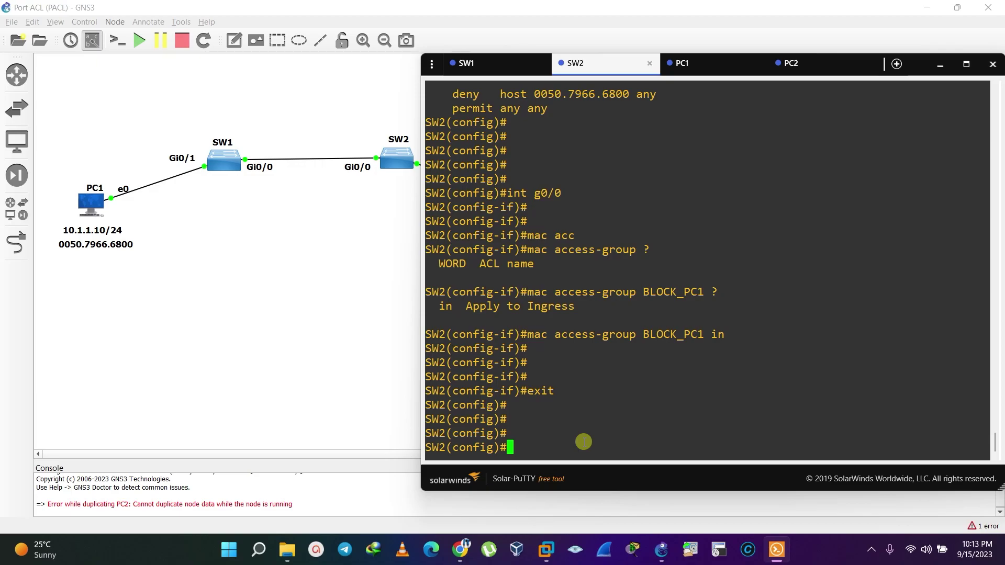
text(mac acc)
key(Tab)
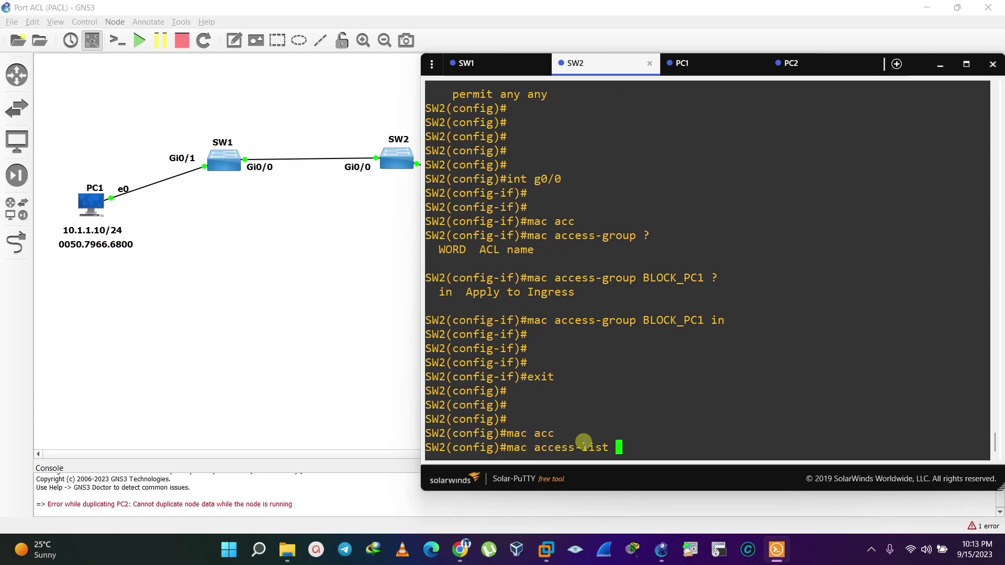
text(?)
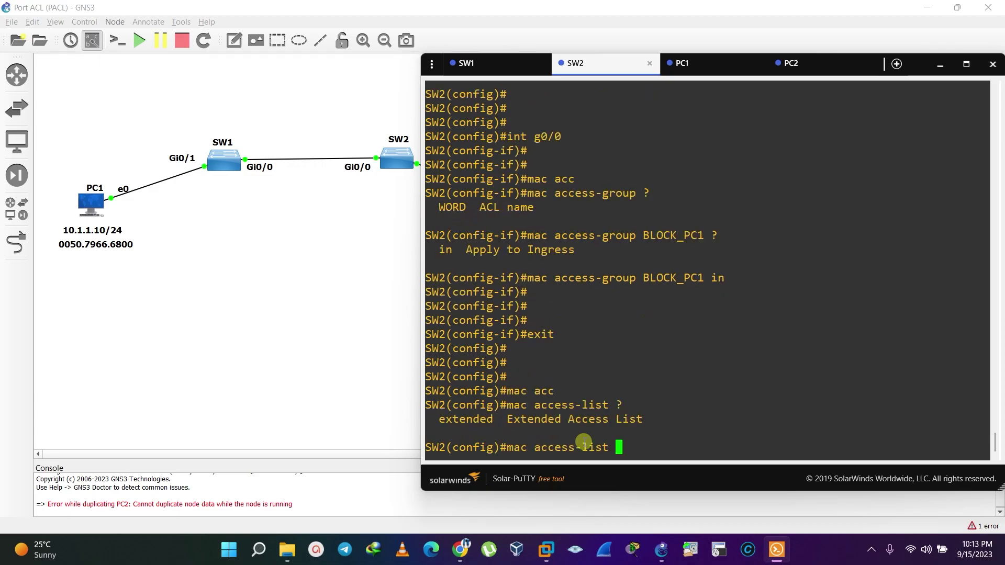
text(ext)
key(Tab)
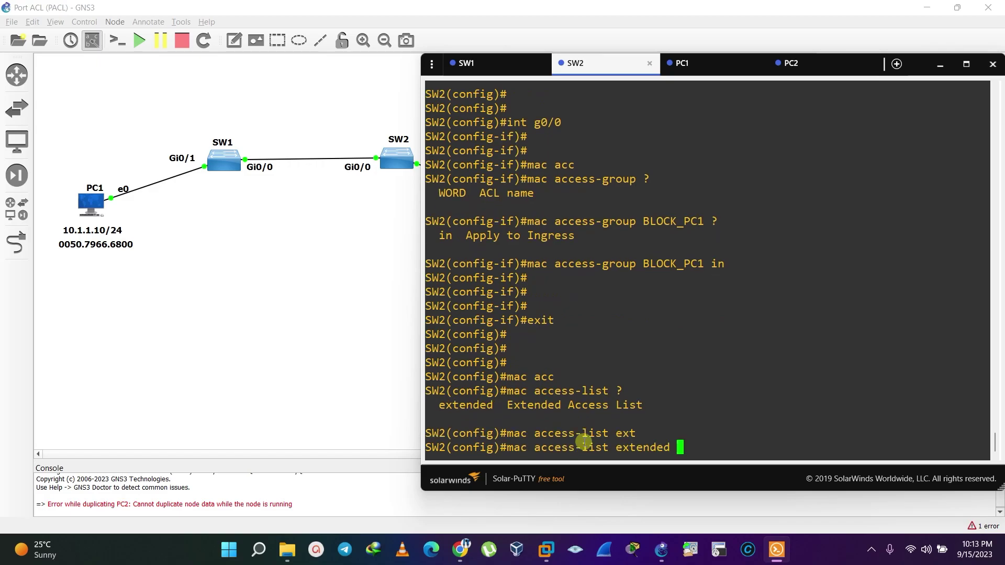
text(BLOCK_PC1)
key(Return)
key(Return)
key(Return)
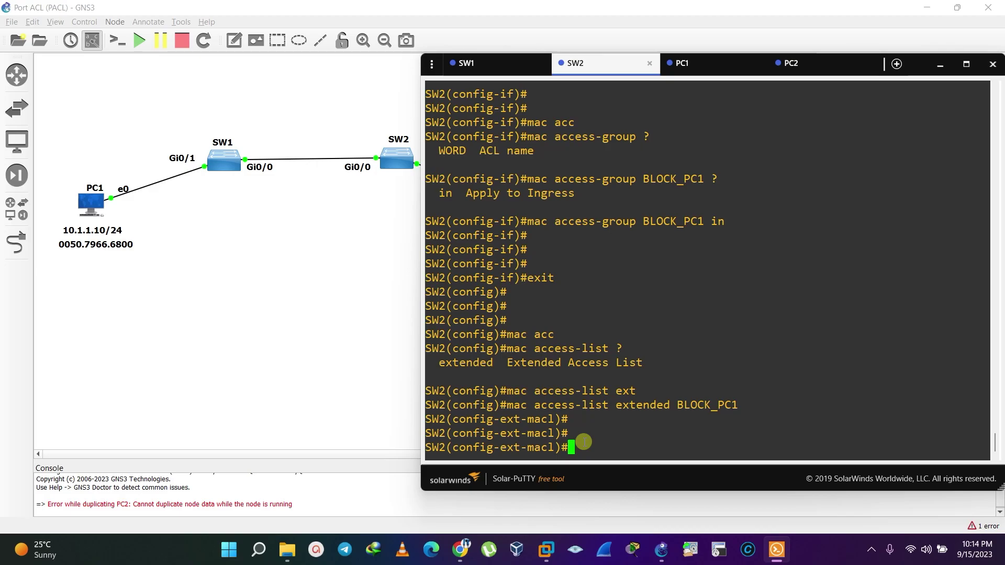
Step: Show SW2's running-config lines that include access-list
text(do sh run)
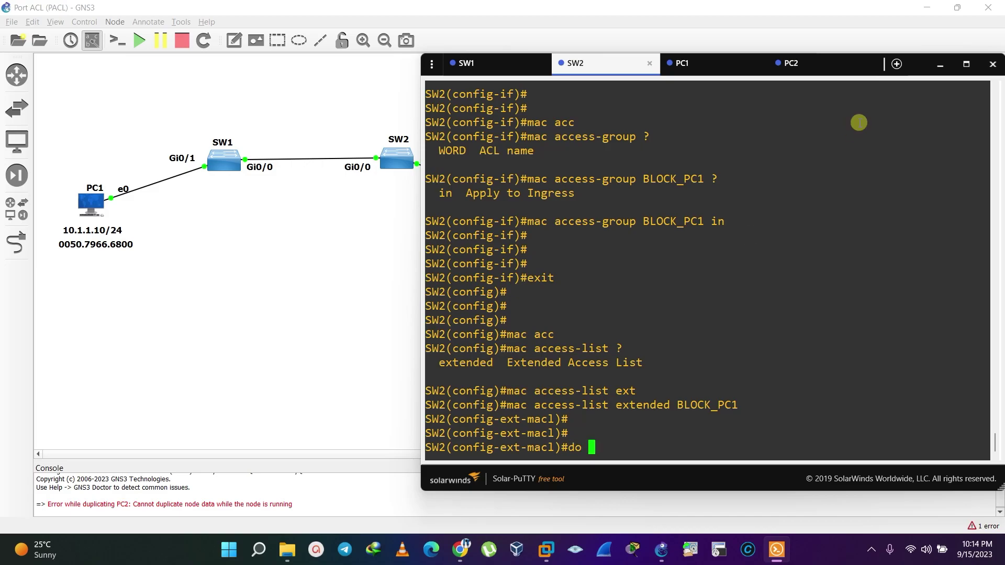
text( | inc access-list)
key(Return)
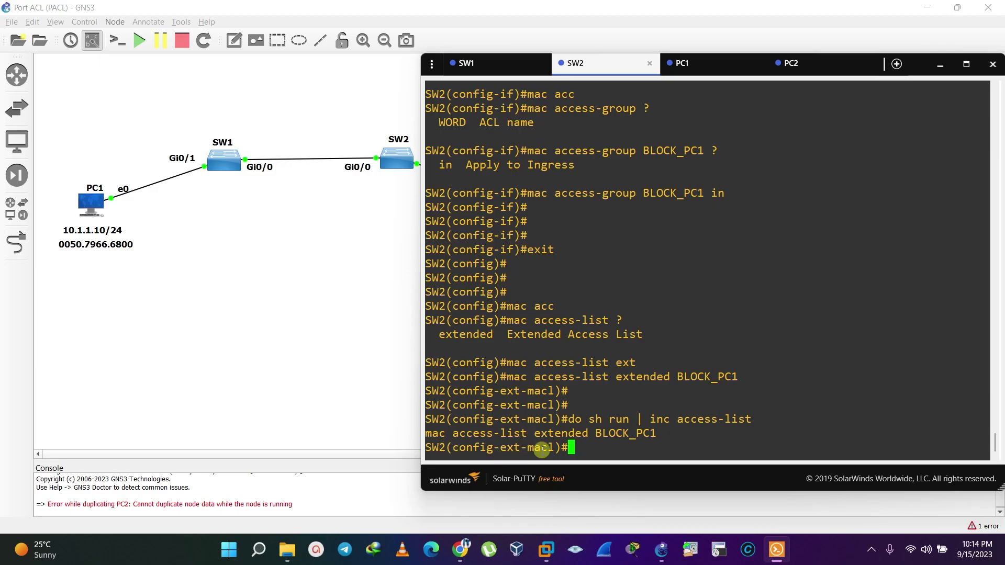
Step: Show the full access-list section of SW2's running configuration using the sec filter
key(Up)
key(Left)
key(Left)
key(Left)
key(Left)
key(Left)
key(Left)
key(Left)
key(Left)
key(Left)
key(Left)
key(Left)
key(Left)
key(Left)
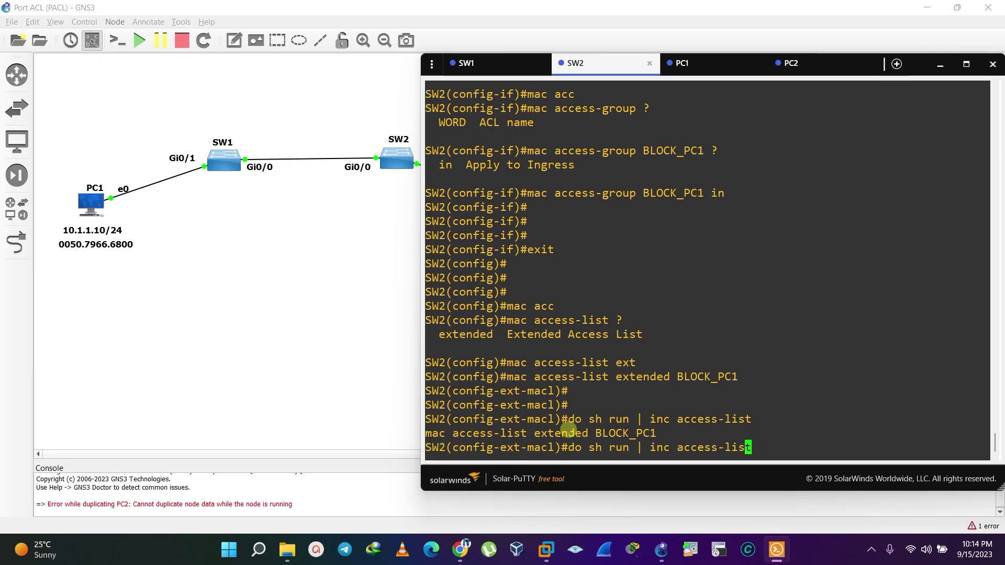
key(Right)
key(BackSpace)
key(BackSpace)
key(BackSpace)
text(sec)
key(Return)
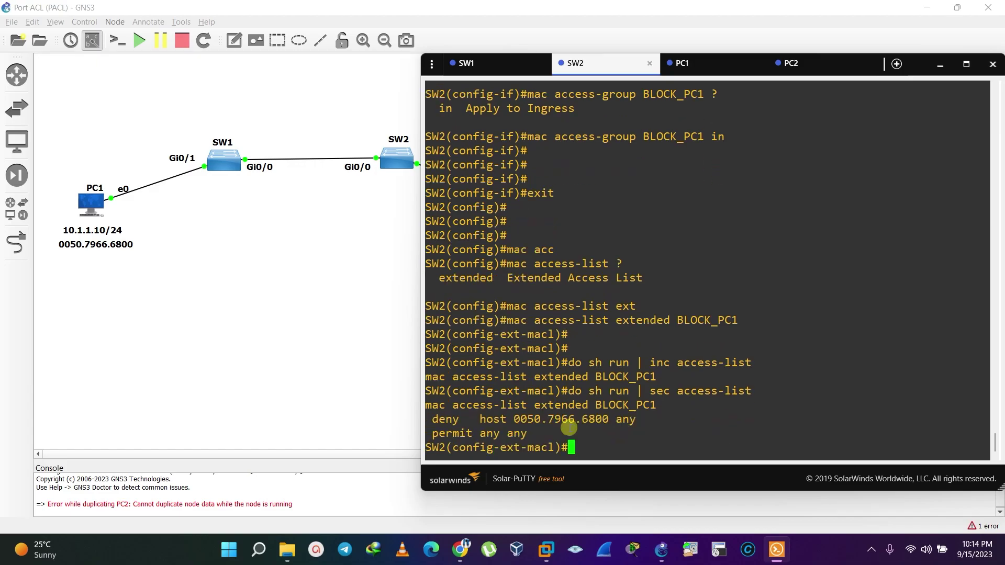
Step: Remove the entry "deny host 0050.7966.6800 any" from the BLOCK_PC1 access list by negating the copied line
drag(434, 419, 638, 420)
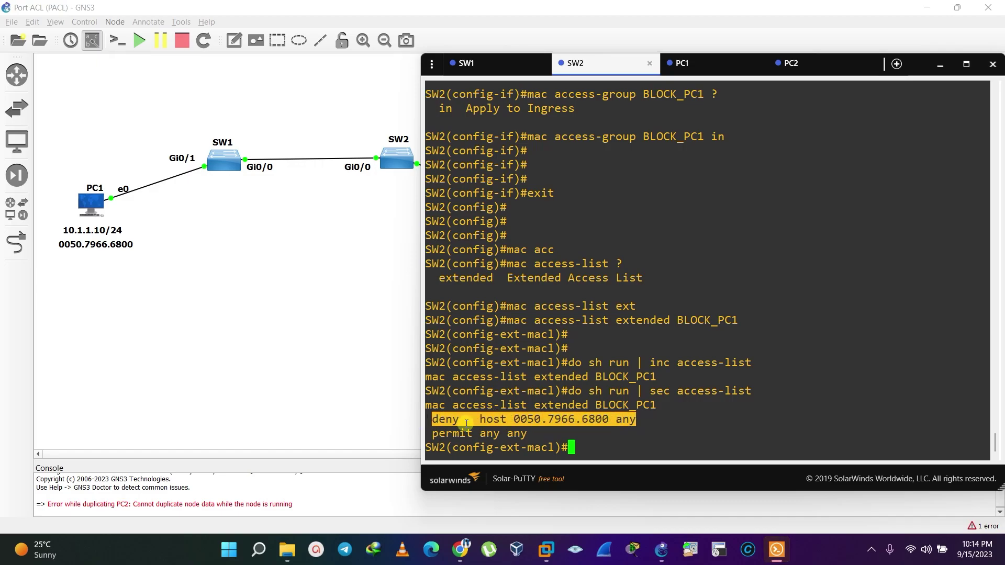
right_click(534, 418)
click(588, 212)
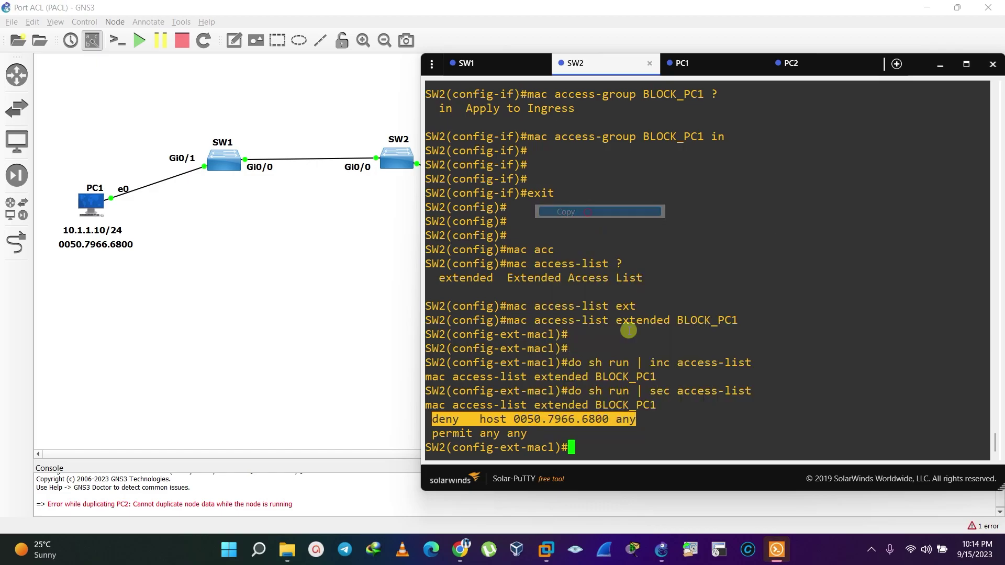
click(578, 441)
text(no)
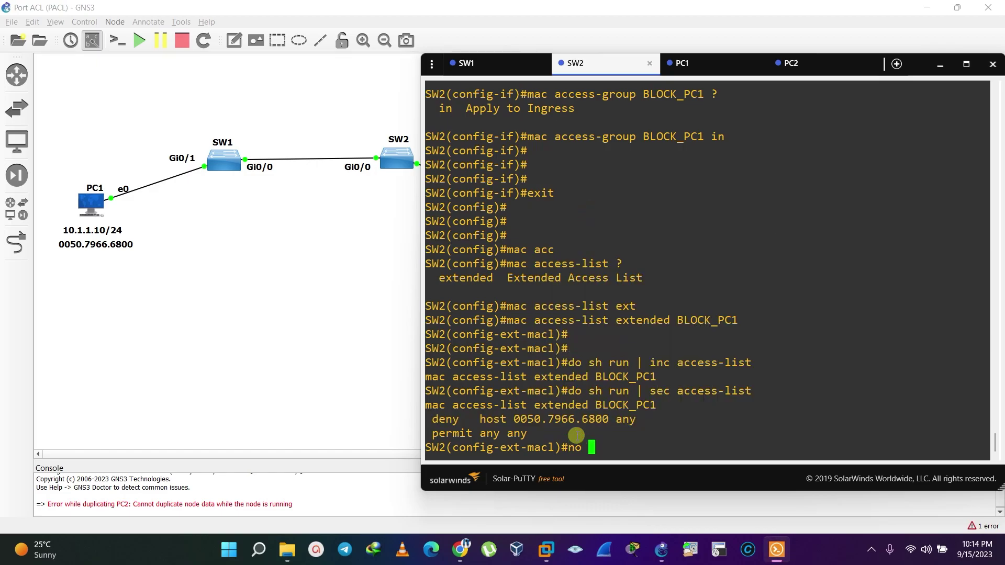
right_click(605, 448)
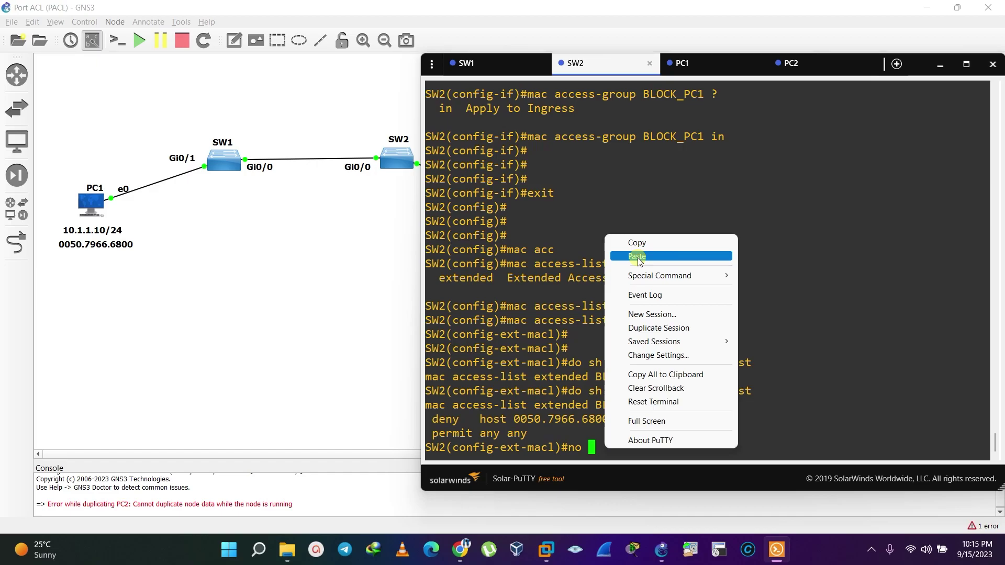
click(540, 318)
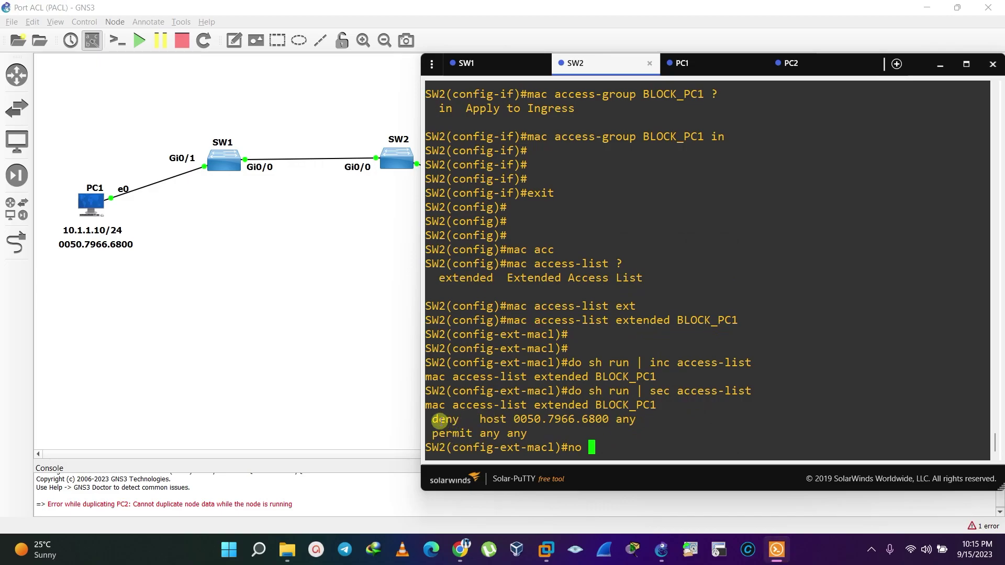
drag(432, 420, 637, 420)
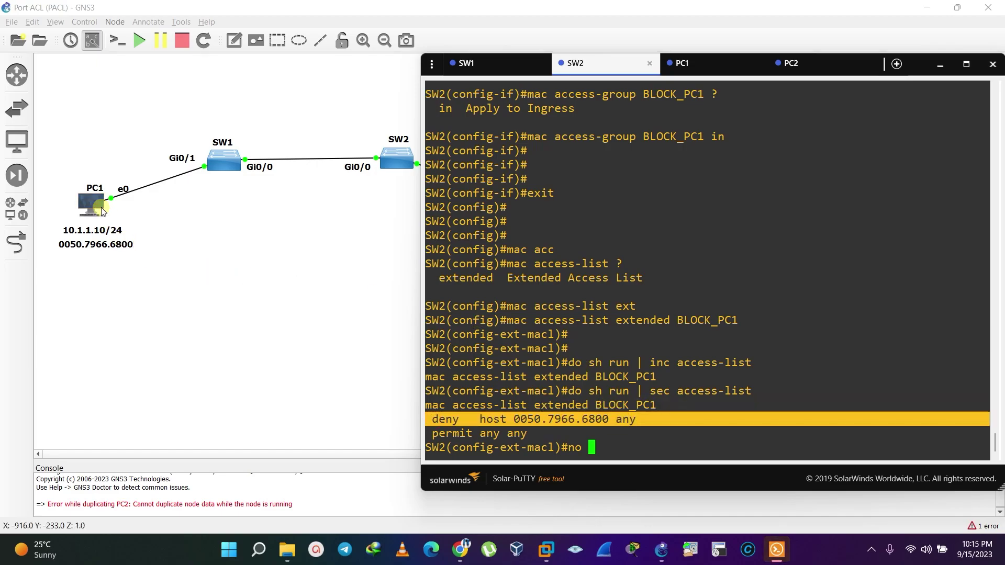
drag(592, 72, 740, 77)
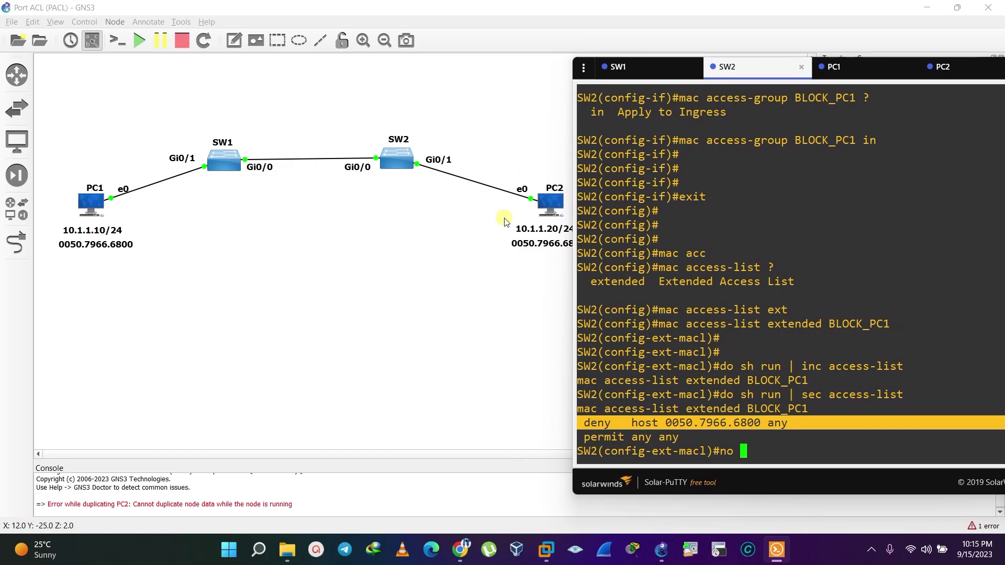
click(731, 70)
drag(732, 70, 578, 55)
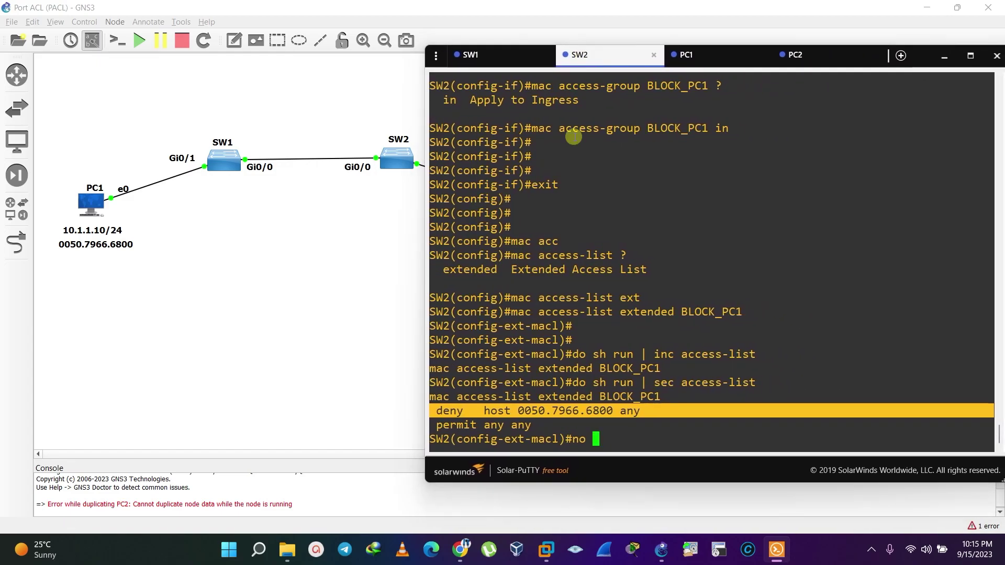
right_click(609, 439)
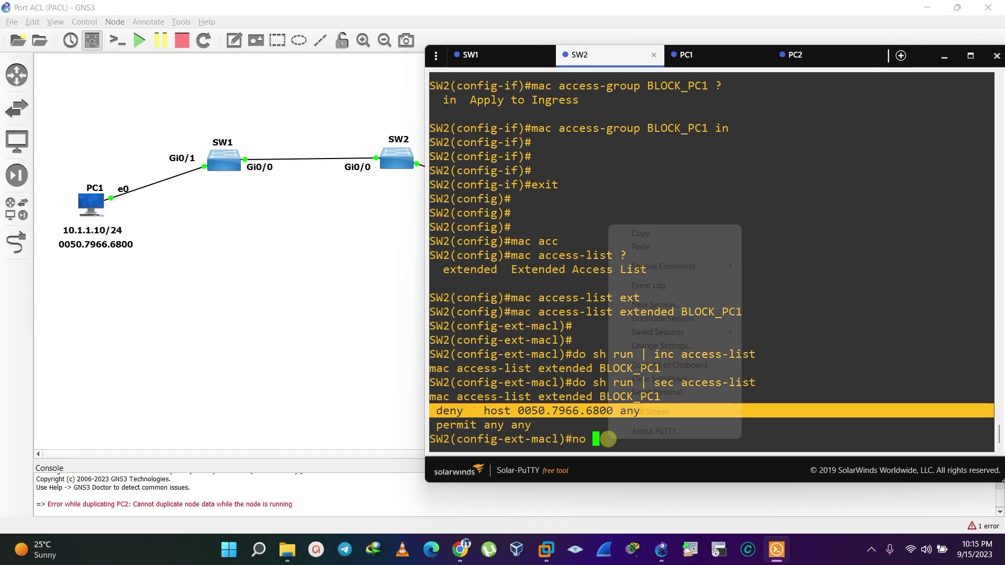
click(656, 248)
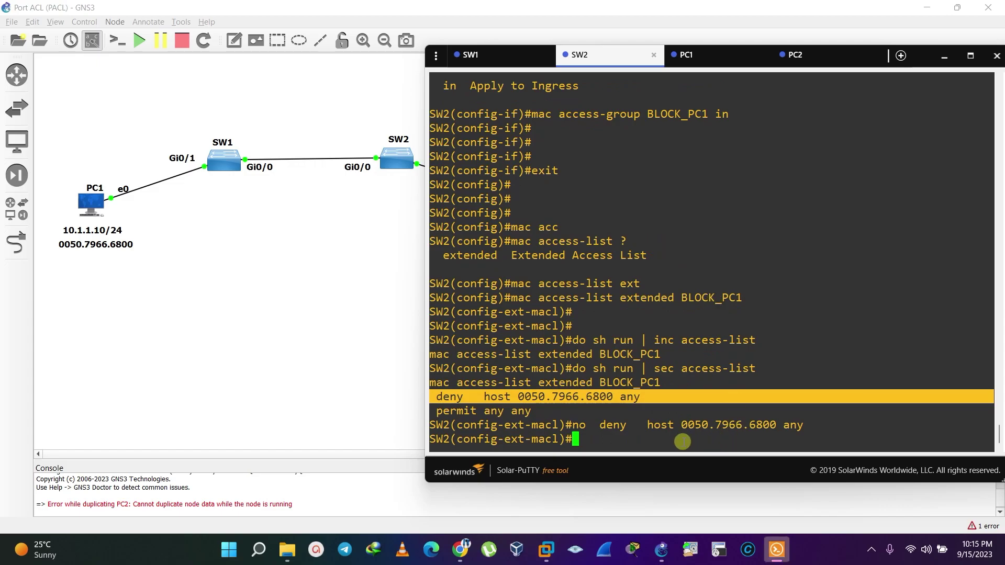
key(Return)
key(Return)
Step: Show the access-list section of SW2's running configuration again and check the remaining BLOCK_PC1 entries
key(Up)
key(Up)
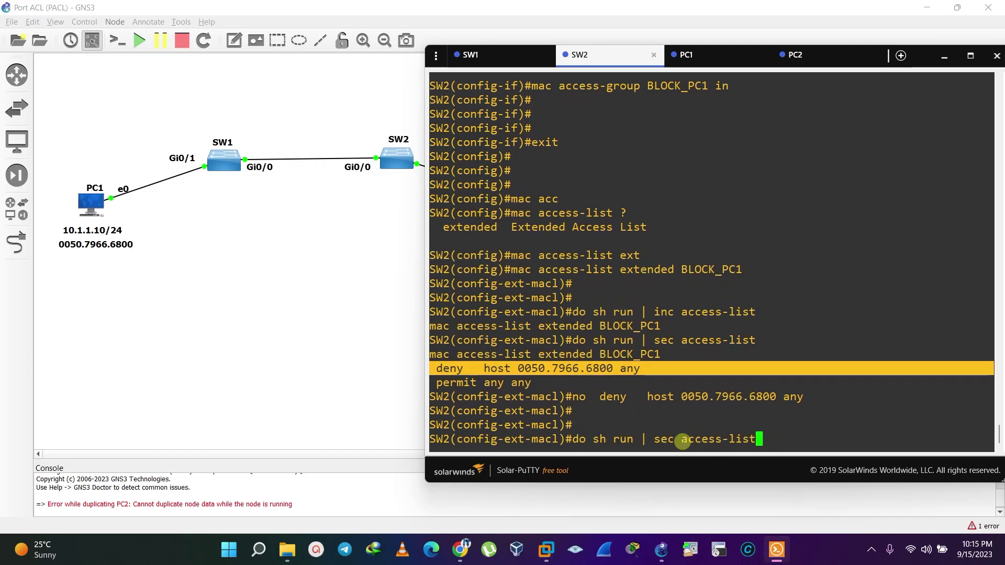
key(Return)
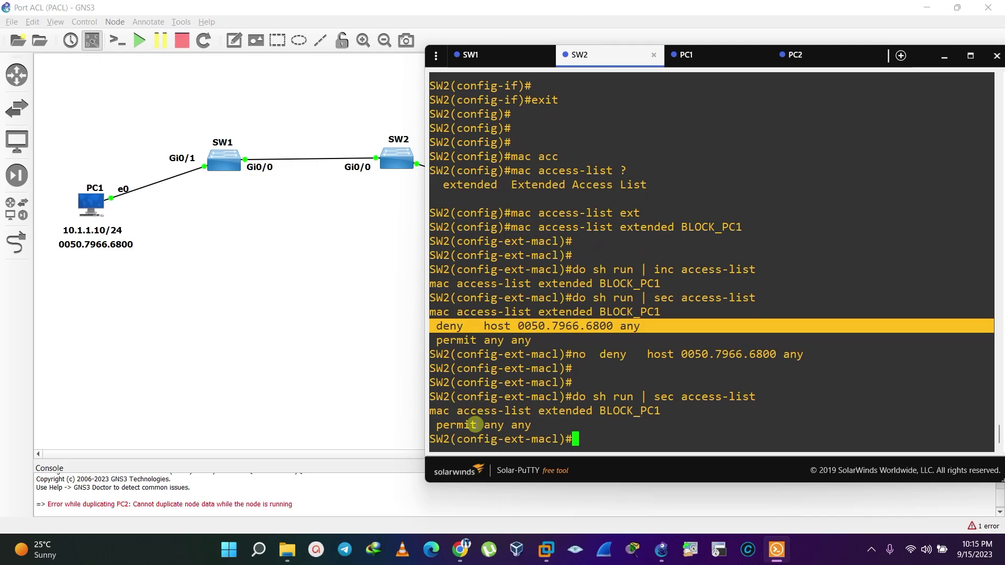
drag(437, 427, 531, 425)
click(595, 438)
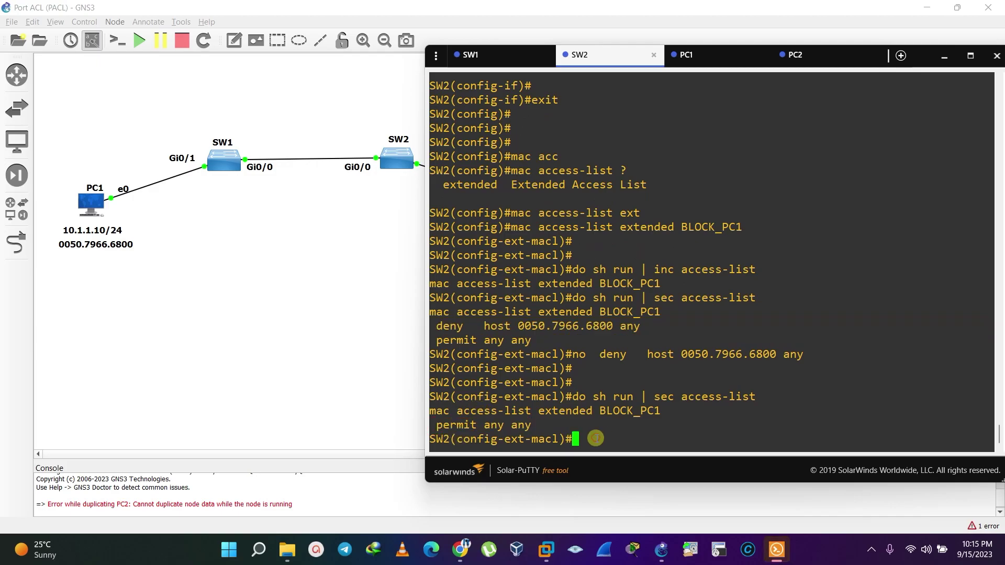
Step: Repeat the ping to PC2 at 10.1.1.20 from PC1's console
key(ctrl+Tab)
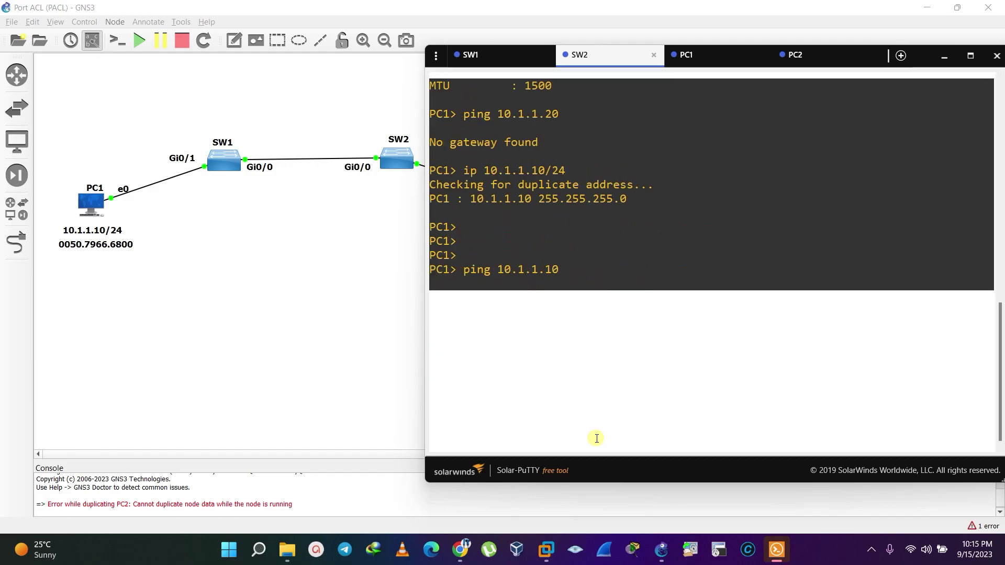
key(Up)
key(Return)
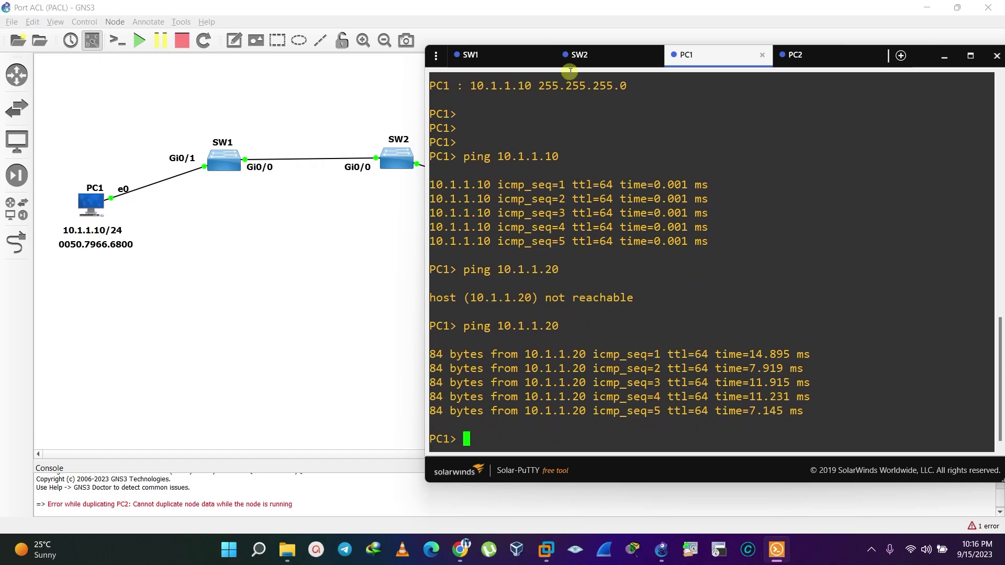
Step: Add the entry "deny host 0050.7966.6800 any" back to the BLOCK_PC1 access list on SW2
click(582, 55)
key(Up)
key(Up)
key(Left)
key(Left)
key(Left)
key(Left)
key(Left)
key(Left)
key(Left)
key(Left)
key(Left)
key(Left)
key(Left)
key(Left)
key(Left)
key(Left)
key(Left)
key(Left)
key(Left)
key(Left)
key(Left)
key(Left)
key(Left)
key(Left)
key(Left)
key(Left)
key(Left)
key(Left)
key(Left)
key(Right)
key(Right)
key(BackSpace)
key(BackSpace)
key(BackSpace)
key(BackSpace)
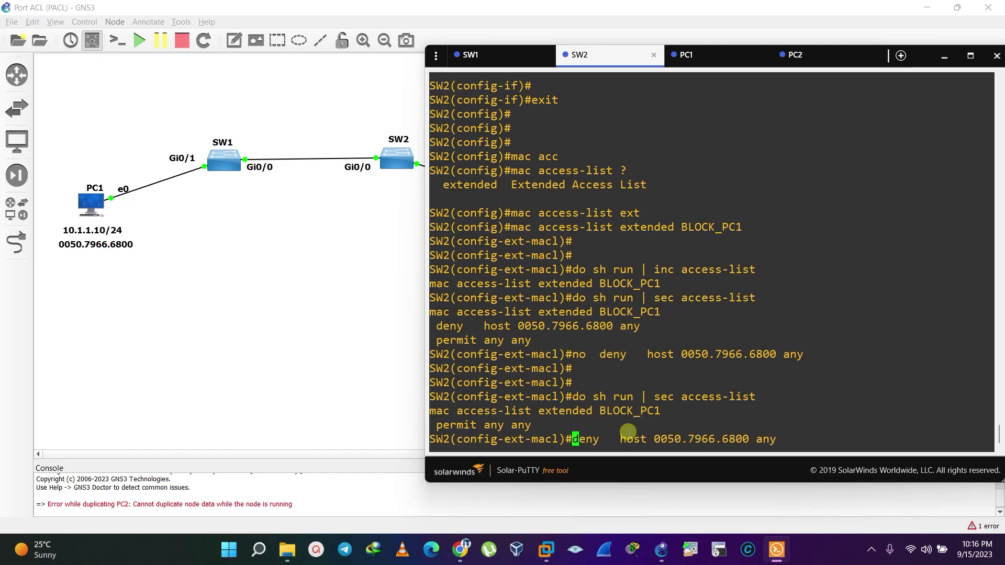
key(Return)
key(Return)
key(Return)
key(Return)
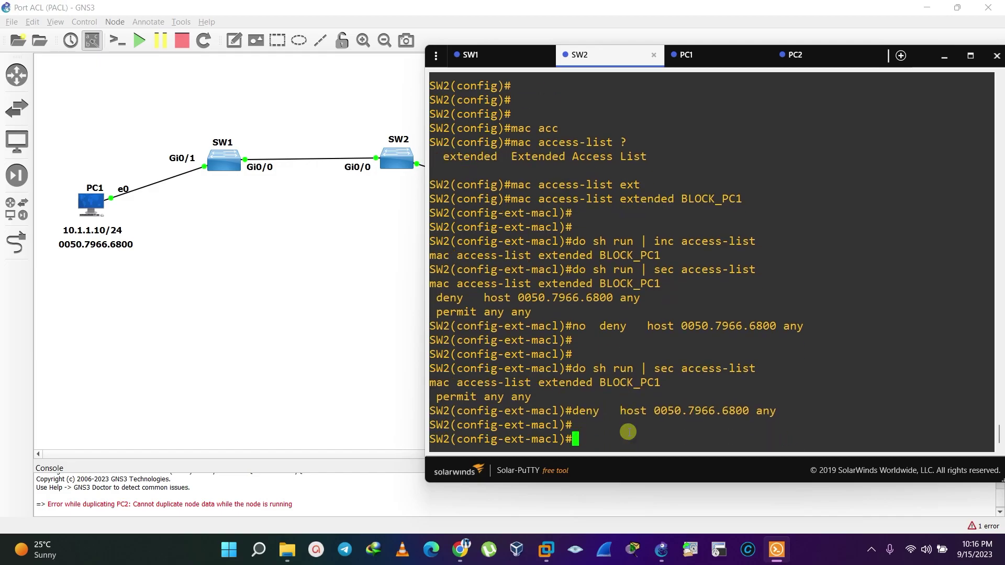
Step: Show the access-list section of SW2's running configuration to check the order of the BLOCK_PC1 entries
key(Up)
key(Up)
key(Return)
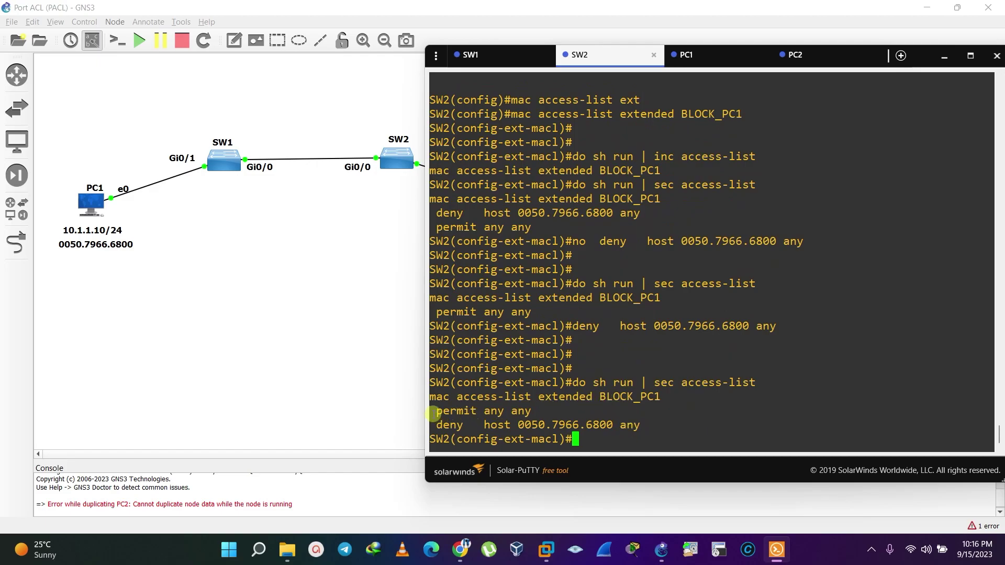
Step: Compare the order of the BLOCK_PC1 permit and deny entries, and ping PC2 at 10.1.1.20 from PC1's console
drag(432, 414, 527, 411)
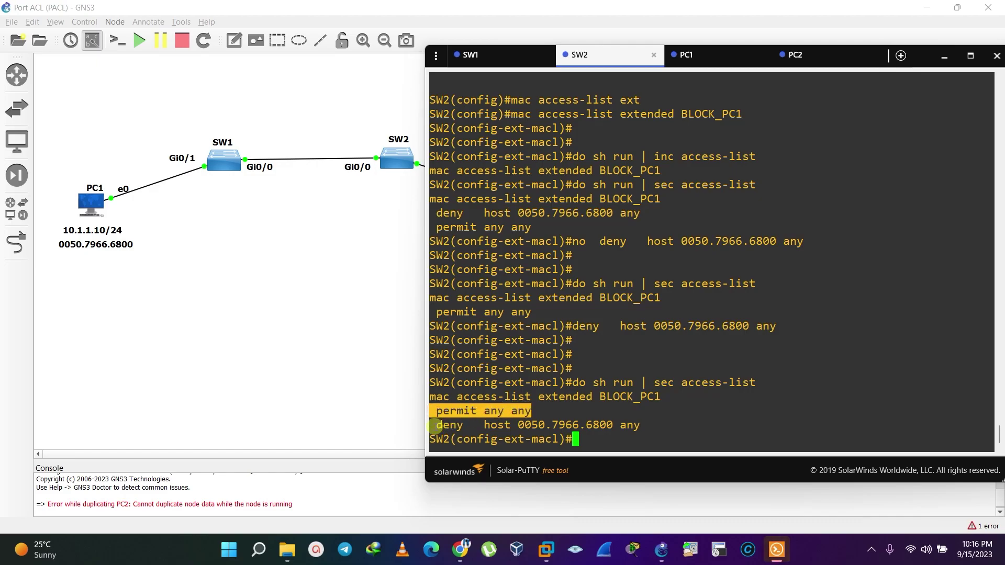
drag(436, 425, 635, 427)
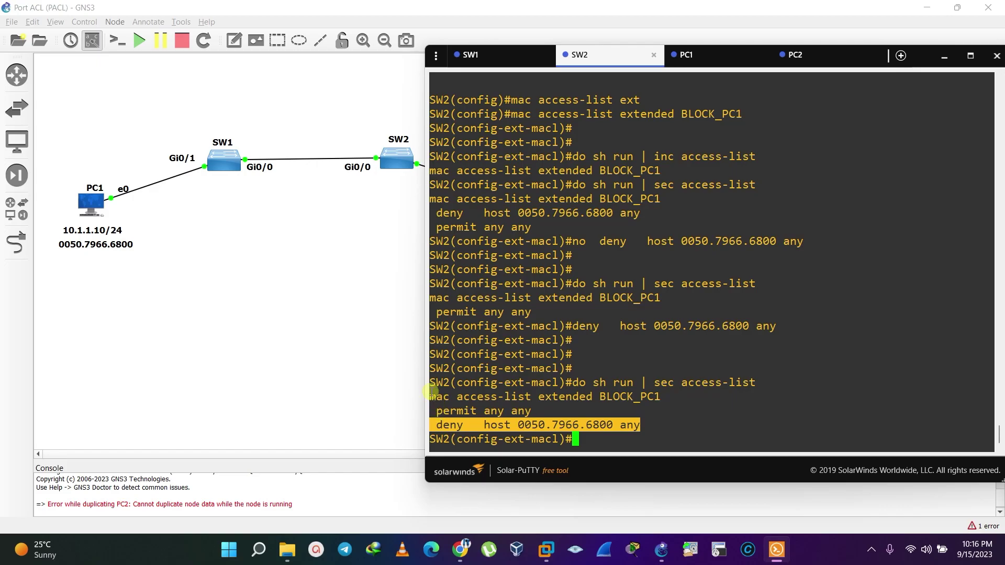
drag(438, 412, 532, 412)
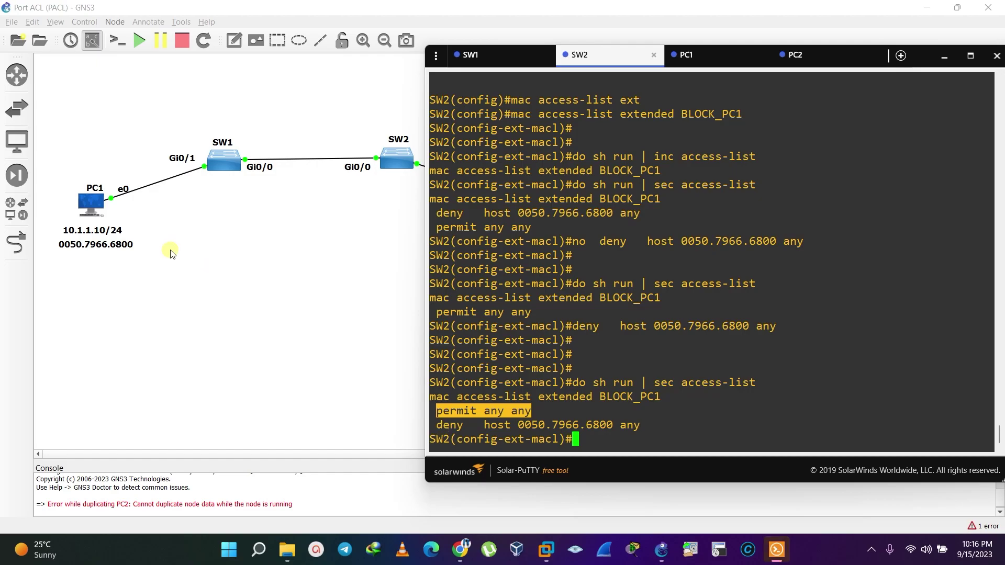
mouse_move(590, 58)
mouse_down()
mouse_move(664, 242)
mouse_move(585, 71)
mouse_up()
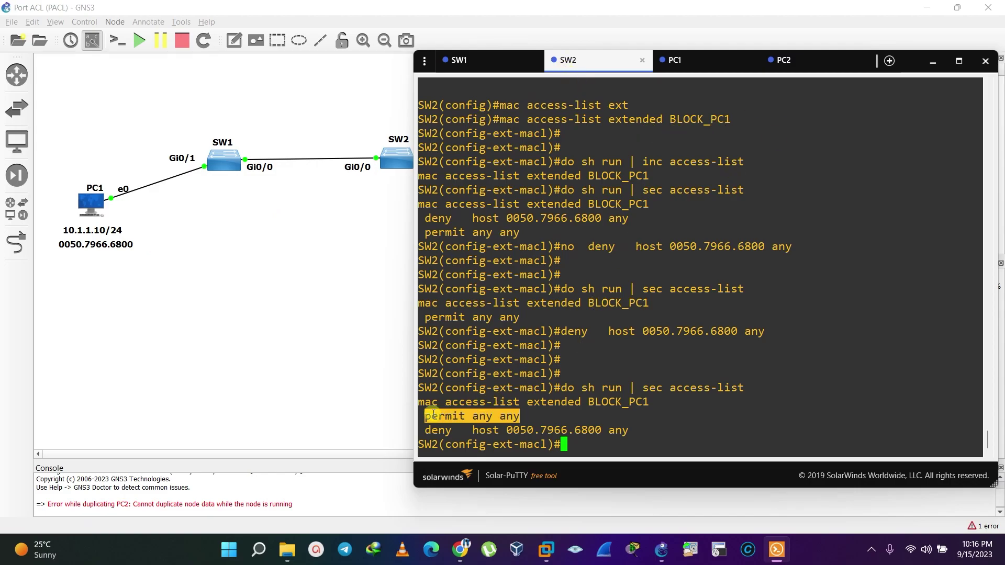
click(680, 67)
key(Up)
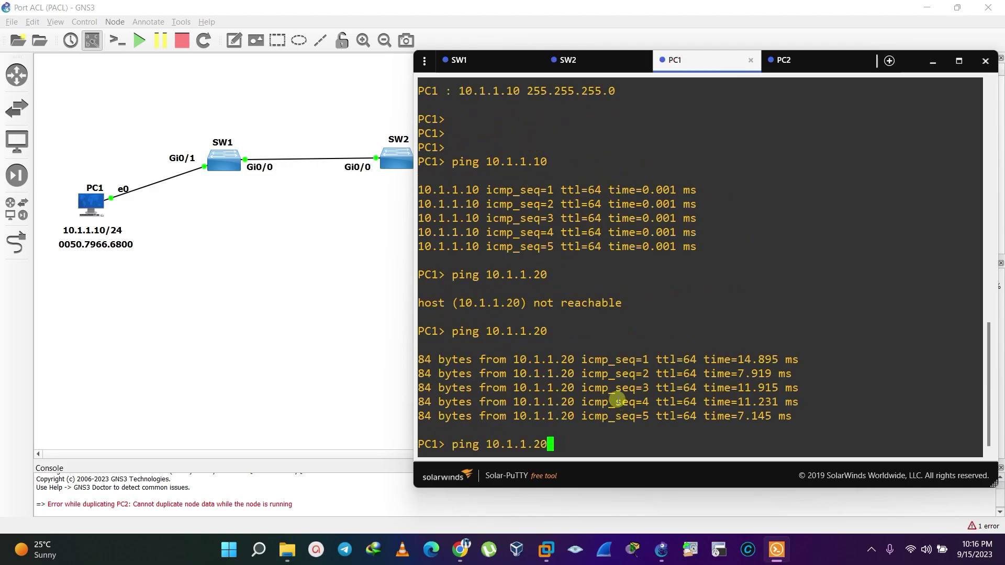
key(Return)
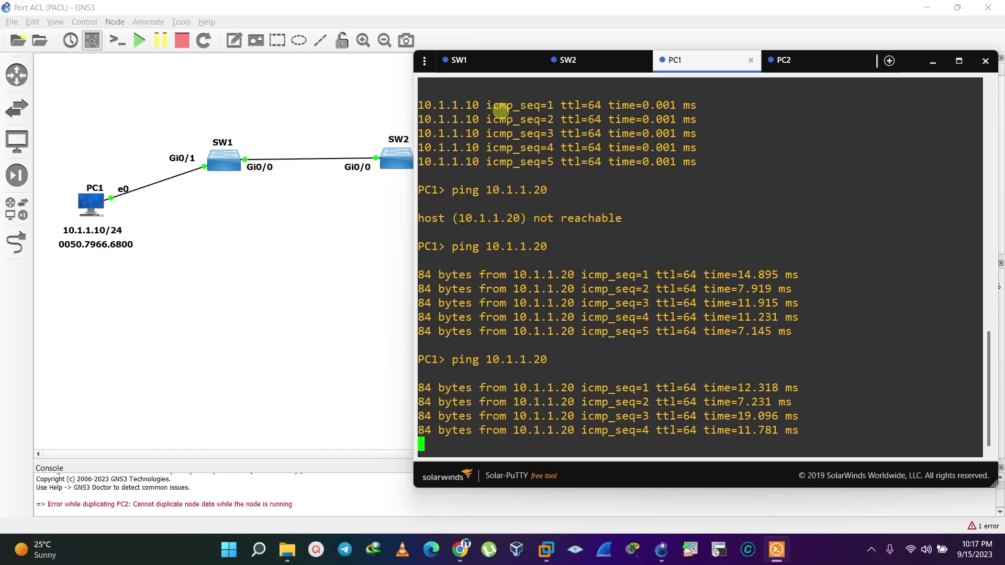
Step: Remove the entry "permit any any" from the BLOCK_PC1 access list on SW2
click(573, 65)
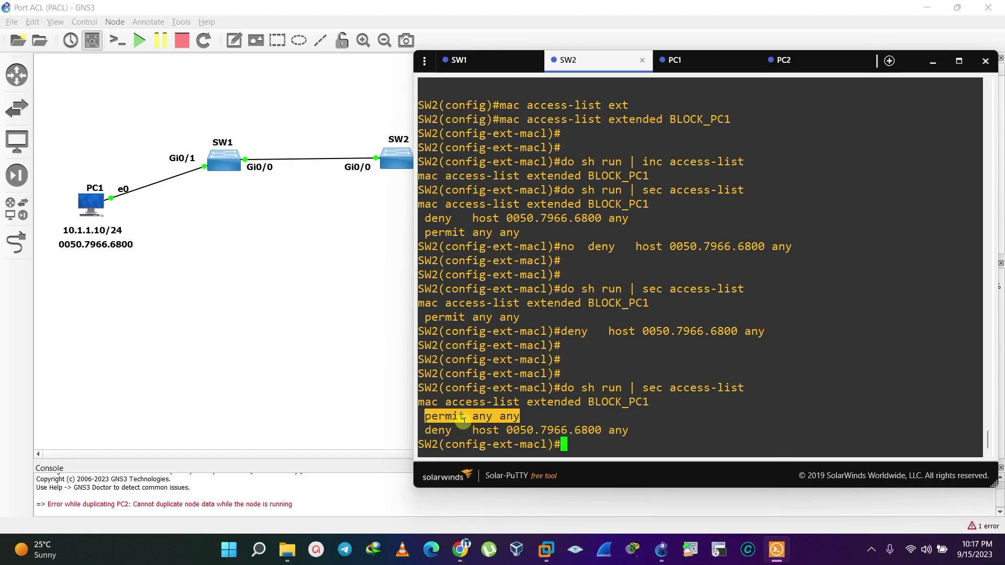
drag(425, 432, 634, 431)
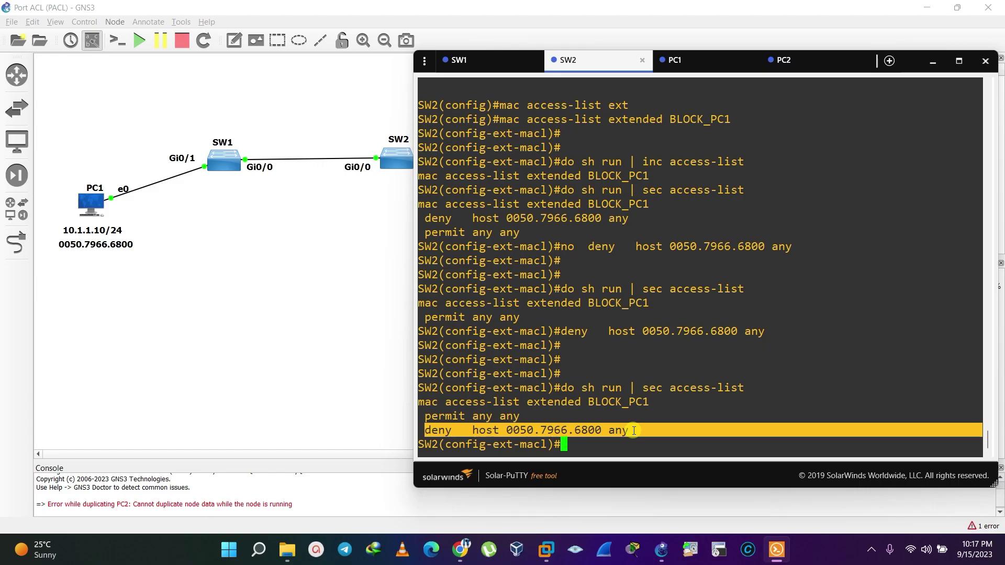
click(597, 441)
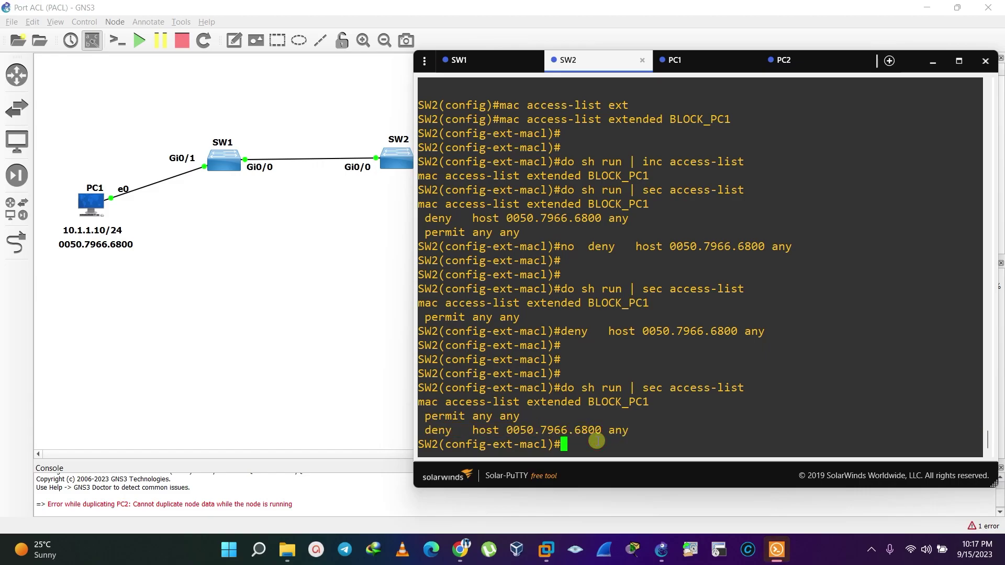
drag(424, 432, 629, 431)
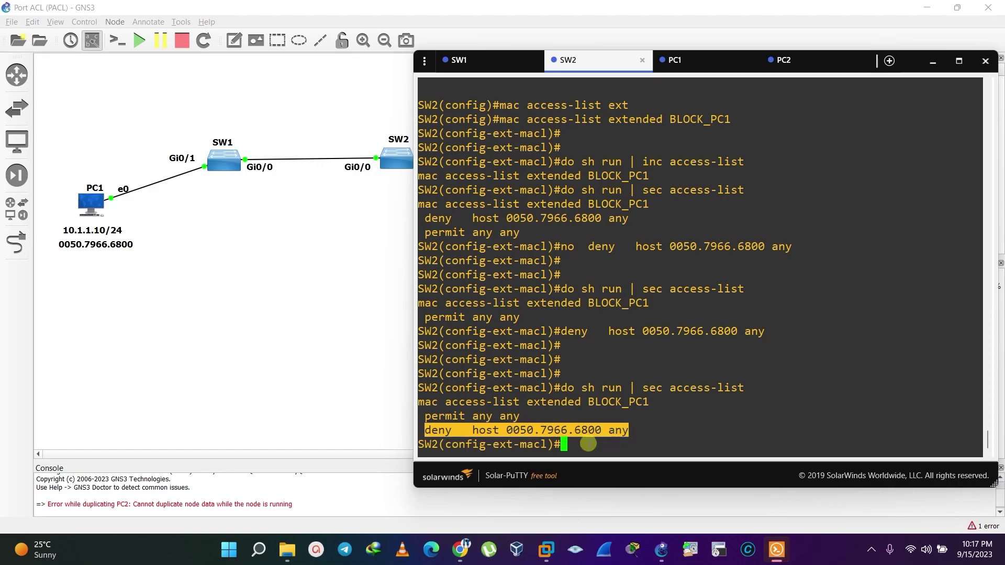
click(590, 444)
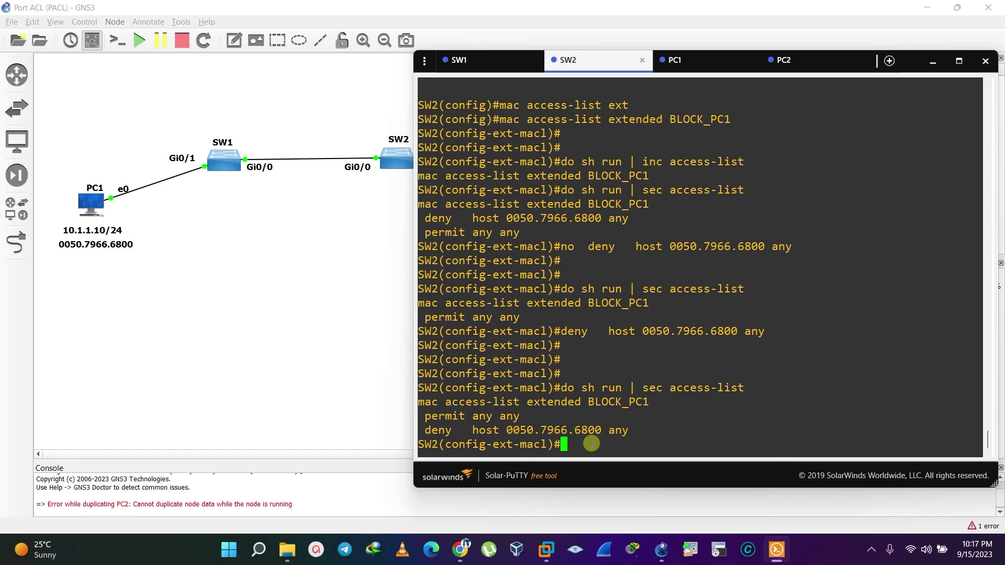
text(no permit any any)
key(Return)
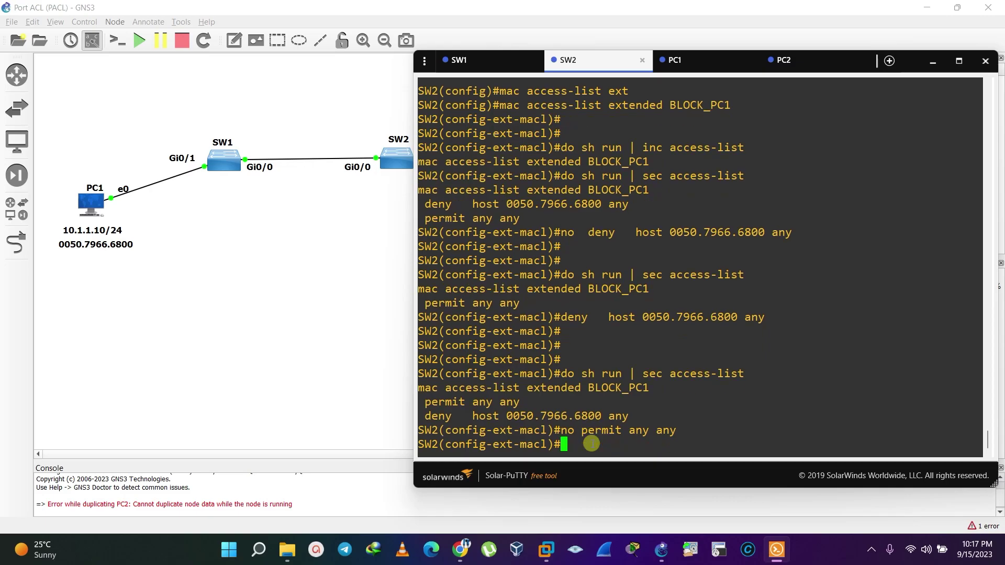
Step: Show the access-list section of SW2's running configuration to check the BLOCK_PC1 entries
key(Return)
key(Return)
key(Up)
key(Up)
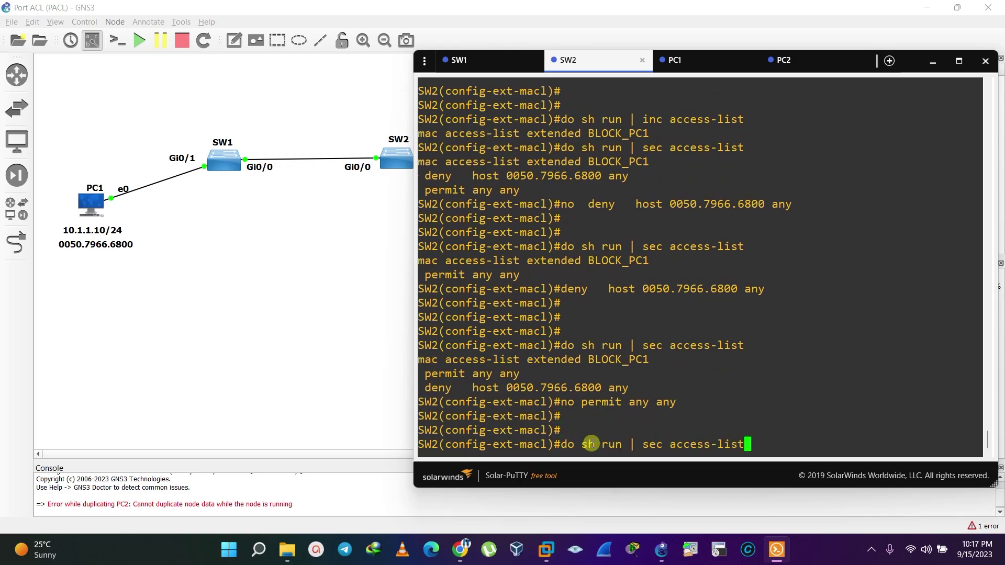
key(Return)
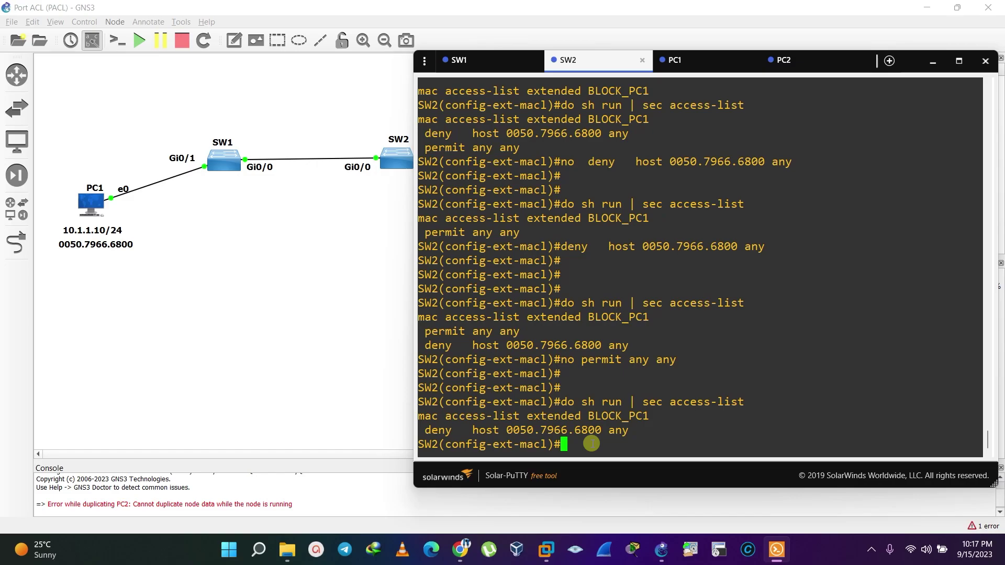
text(permit any any)
key(BackSpace)
key(BackSpace)
key(BackSpace)
key(BackSpace)
key(BackSpace)
key(BackSpace)
key(BackSpace)
key(BackSpace)
key(BackSpace)
key(BackSpace)
key(BackSpace)
key(BackSpace)
key(BackSpace)
key(BackSpace)
Step: Ping PC2 at 10.1.1.20 from PC1's console with only the deny entry in BLOCK_PC1 and check the reply
drag(430, 430, 633, 434)
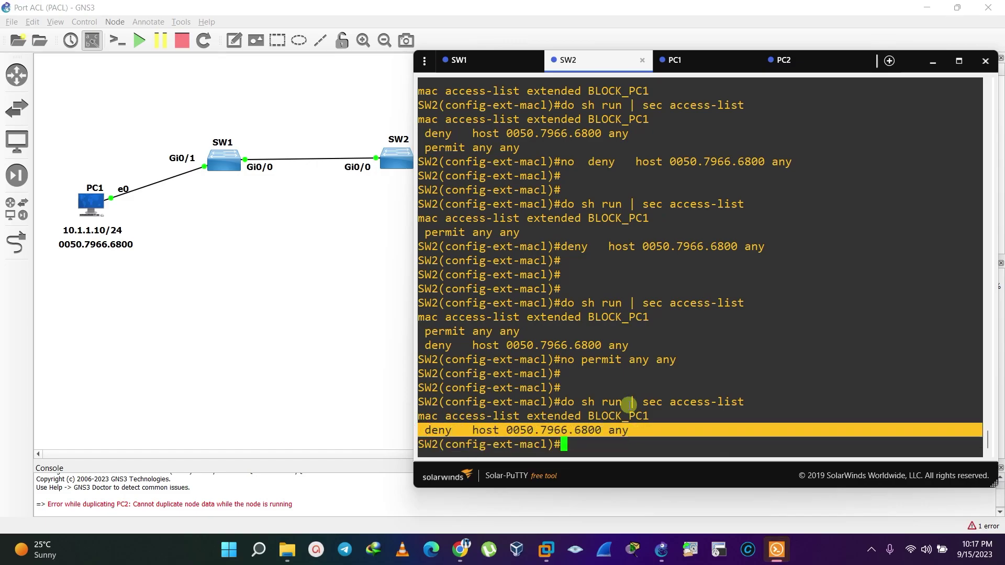
click(681, 61)
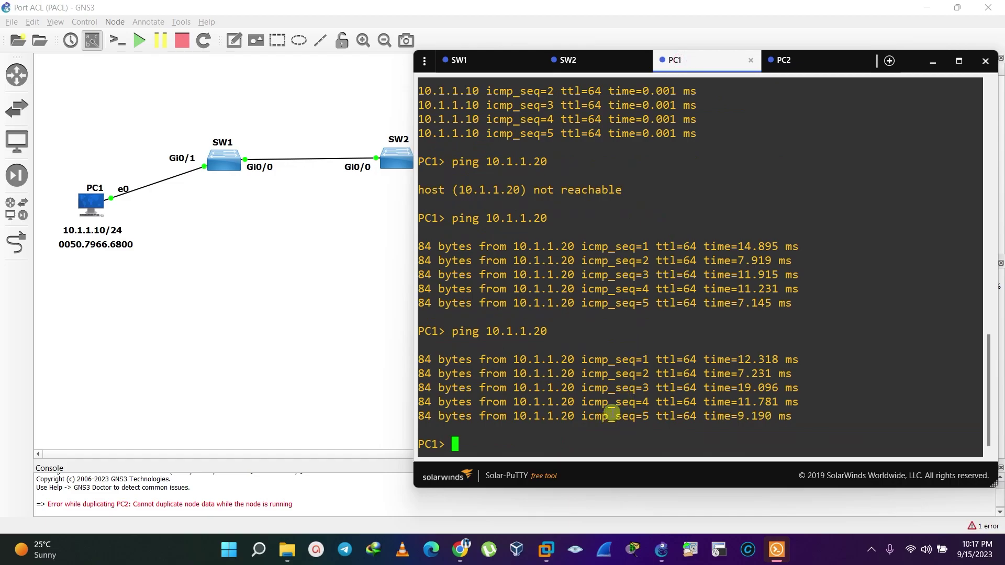
key(Up)
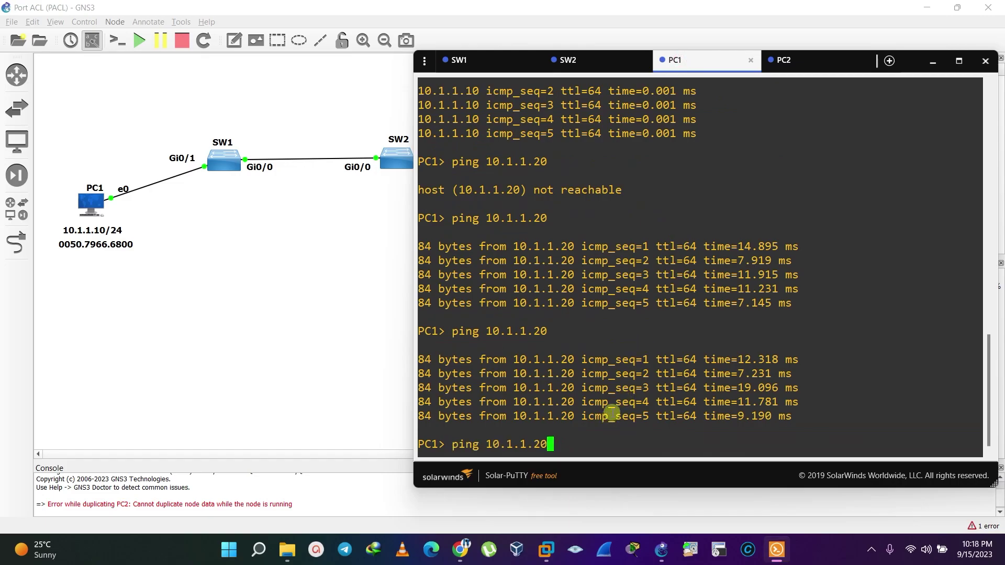
key(Return)
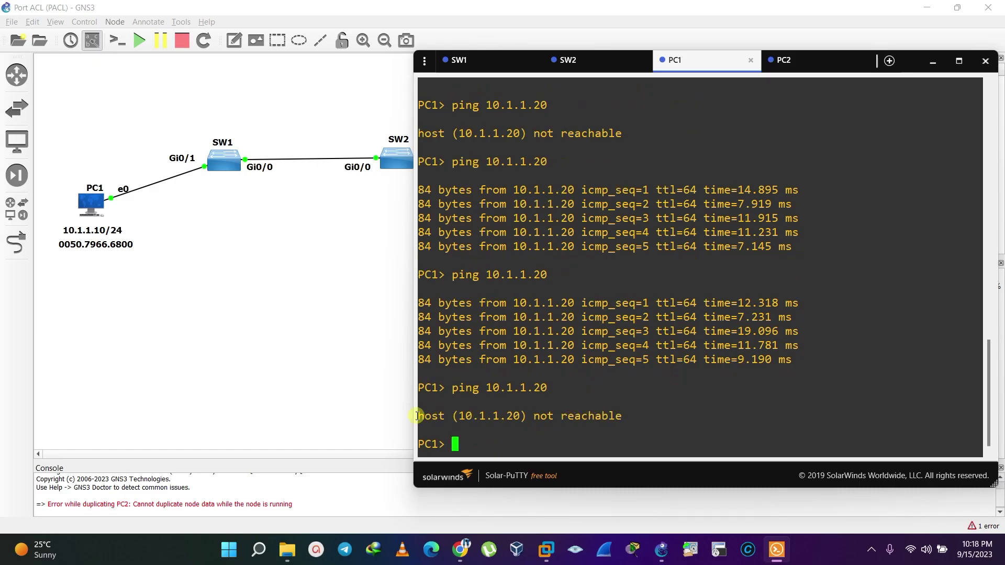
drag(420, 414, 644, 417)
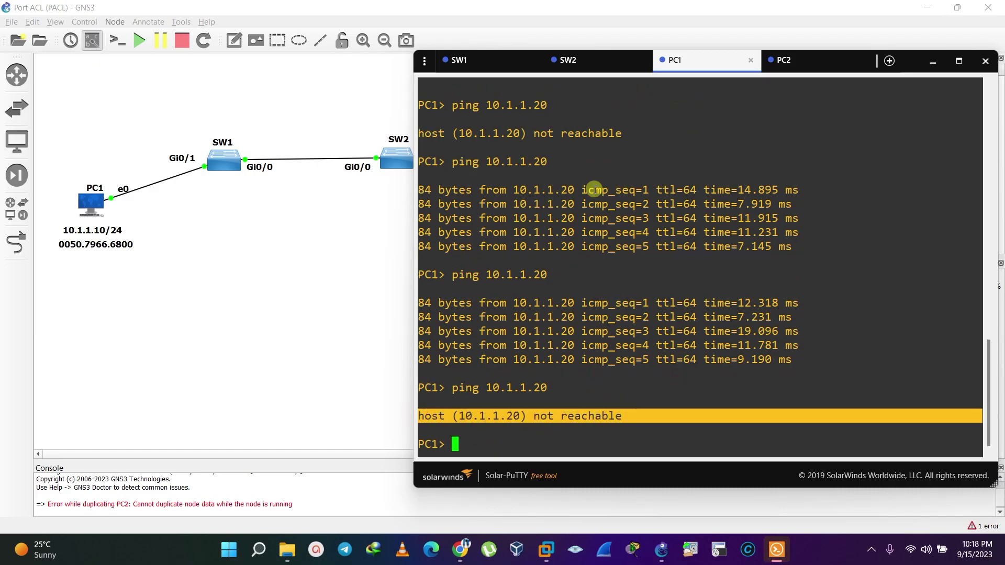
Step: Add the entry "permit any any" back to the BLOCK_PC1 access list on SW2, after the deny entry
click(571, 61)
key(Up)
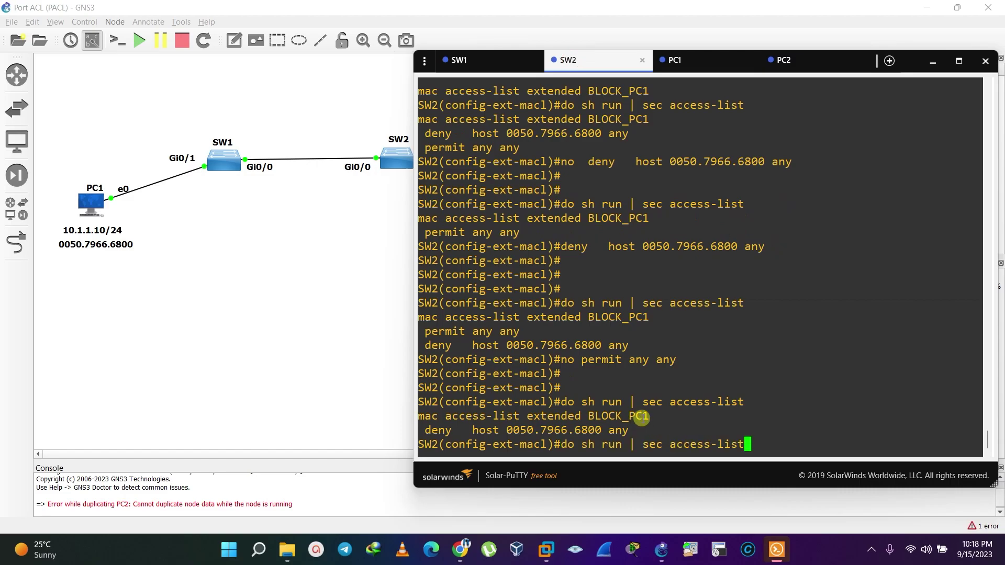
key(Up)
key(Return)
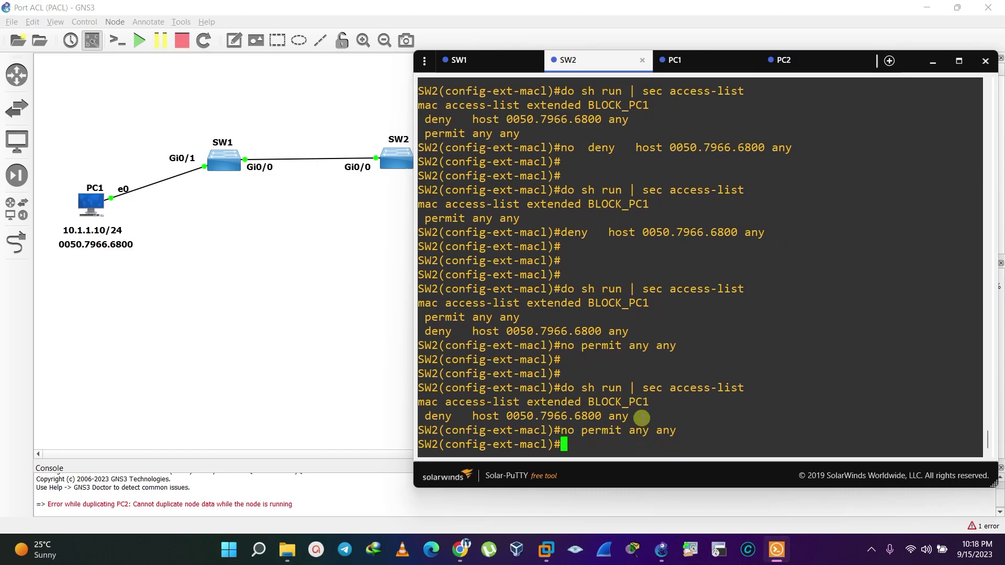
key(Up)
key(Left)
key(Left)
key(Left)
key(Left)
key(Left)
key(Left)
key(Left)
key(Left)
key(Left)
key(Left)
key(Left)
key(Left)
key(Left)
key(Left)
key(Left)
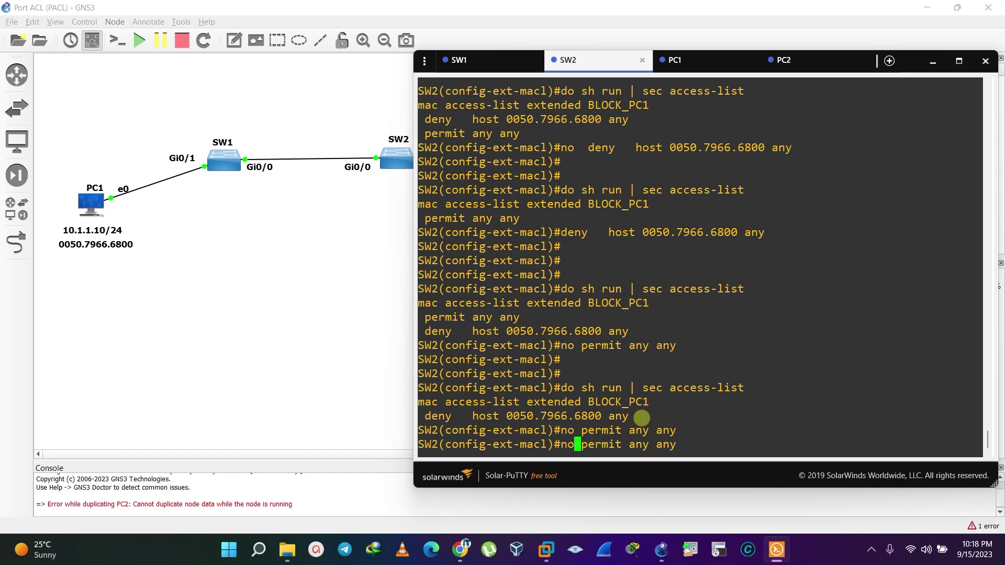
key(Delete)
key(BackSpace)
key(BackSpace)
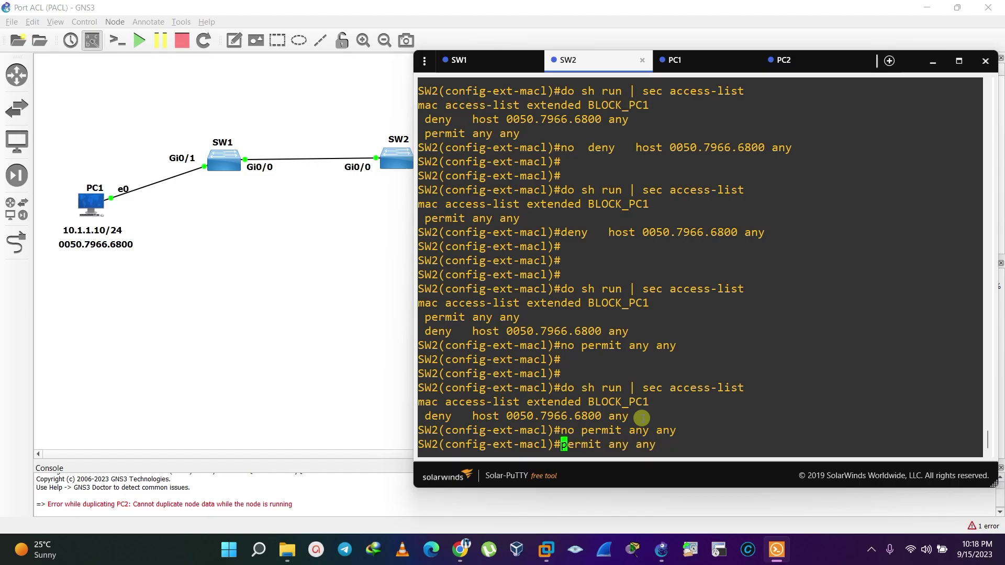
key(Return)
key(Return)
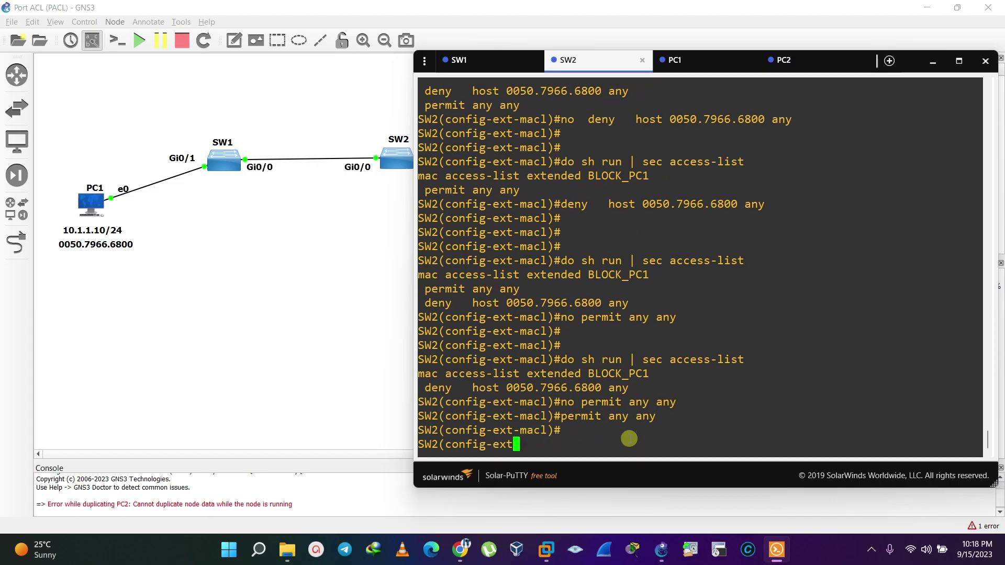
Step: Show the access-list section of SW2's running configuration again and compare the order of the deny and permit entries
key(Return)
key(Up)
key(Up)
key(Up)
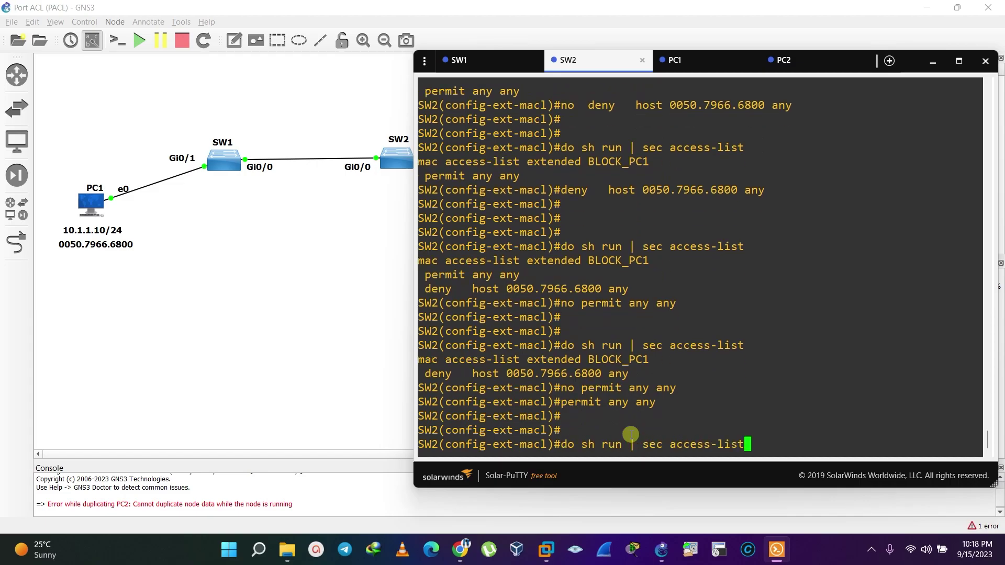
key(Return)
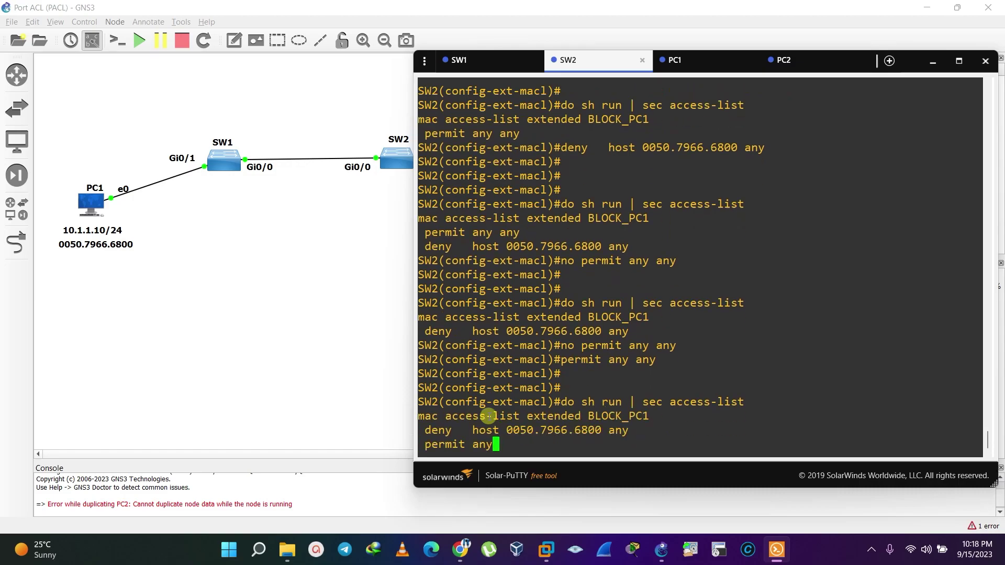
drag(427, 431, 520, 431)
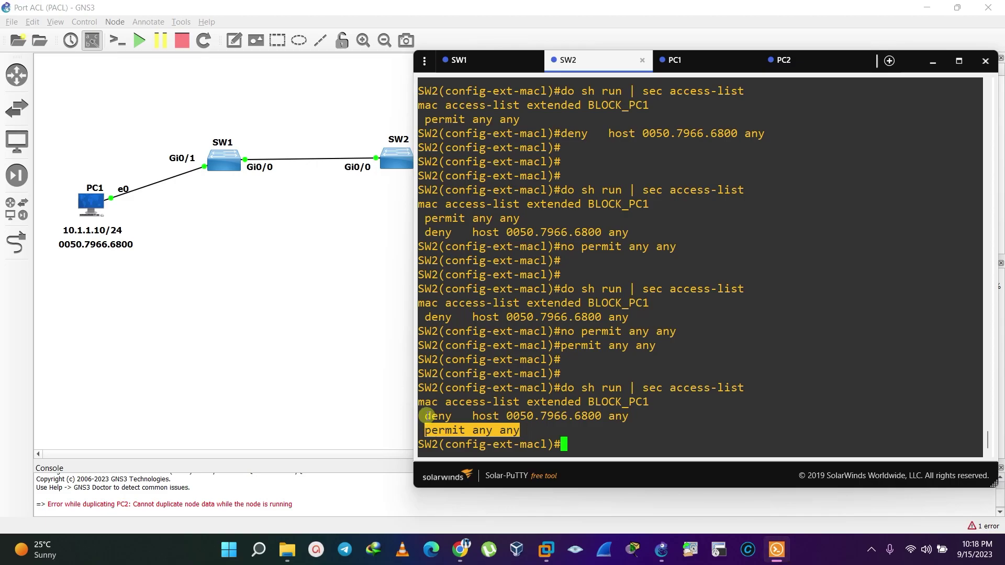
drag(421, 416, 625, 419)
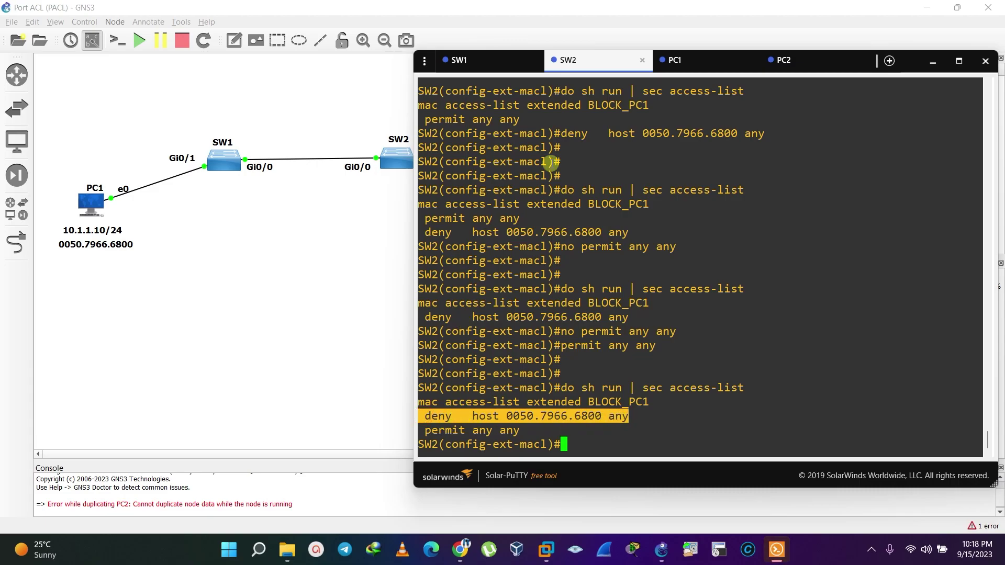
Step: Repeat the ping to PC2 at 10.1.1.20 from PC1's console with both BLOCK_PC1 entries in place
click(671, 60)
key(Up)
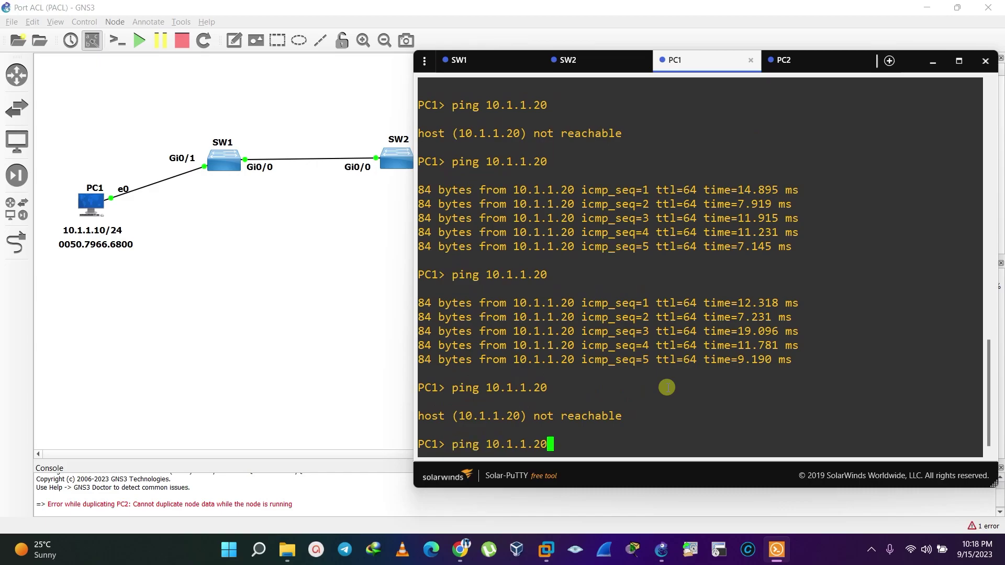
key(Return)
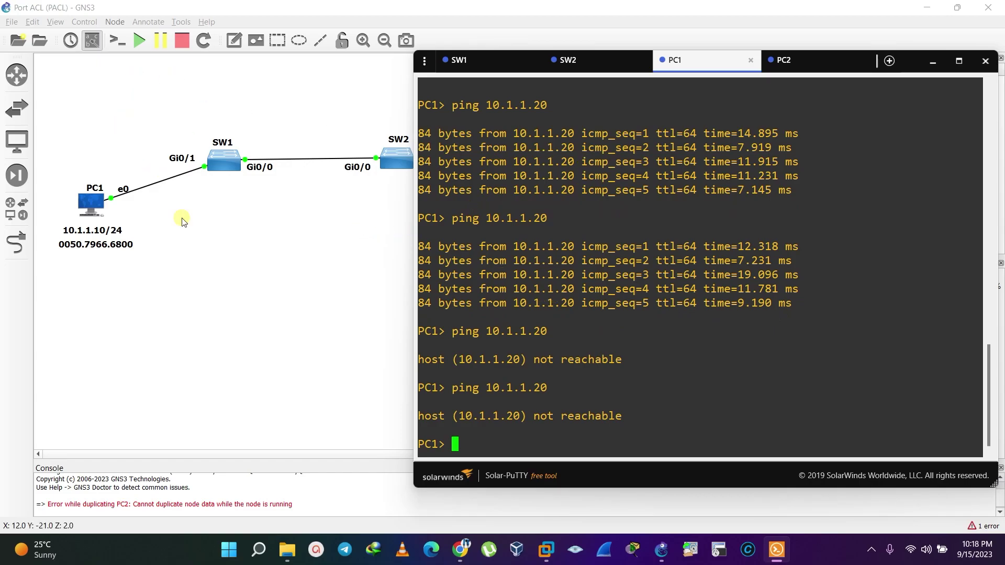
click(215, 258)
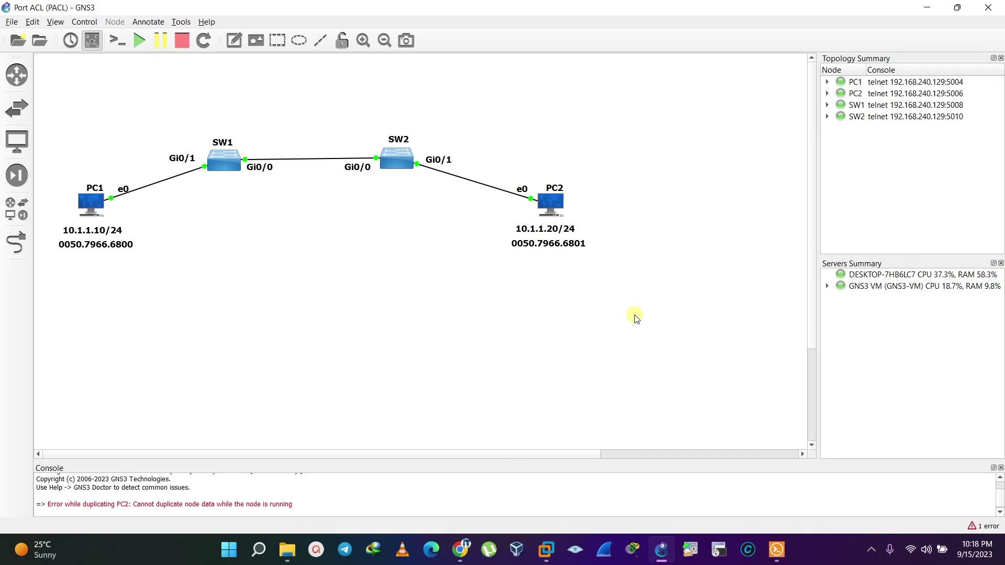
click(776, 550)
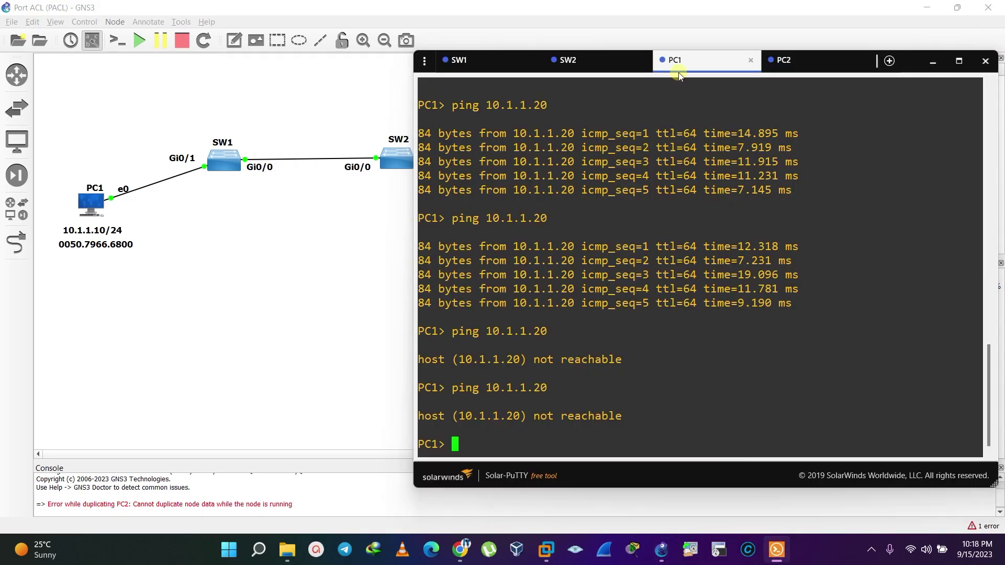
click(314, 257)
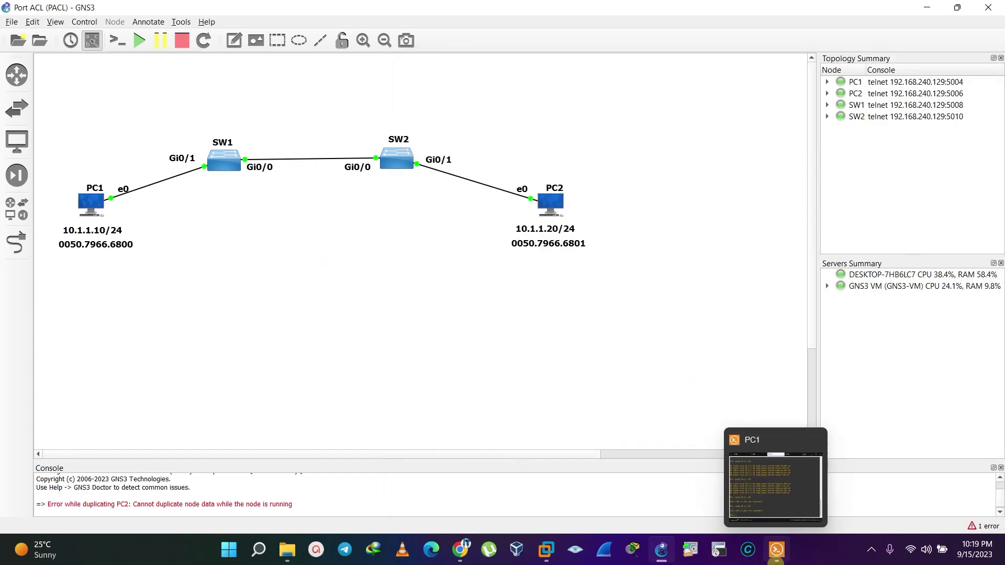
click(777, 550)
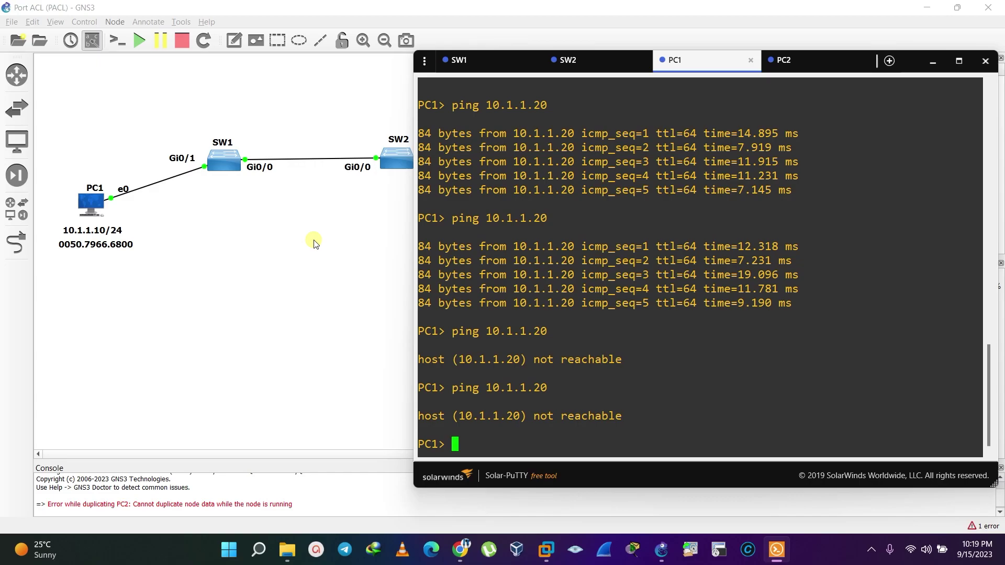
click(317, 278)
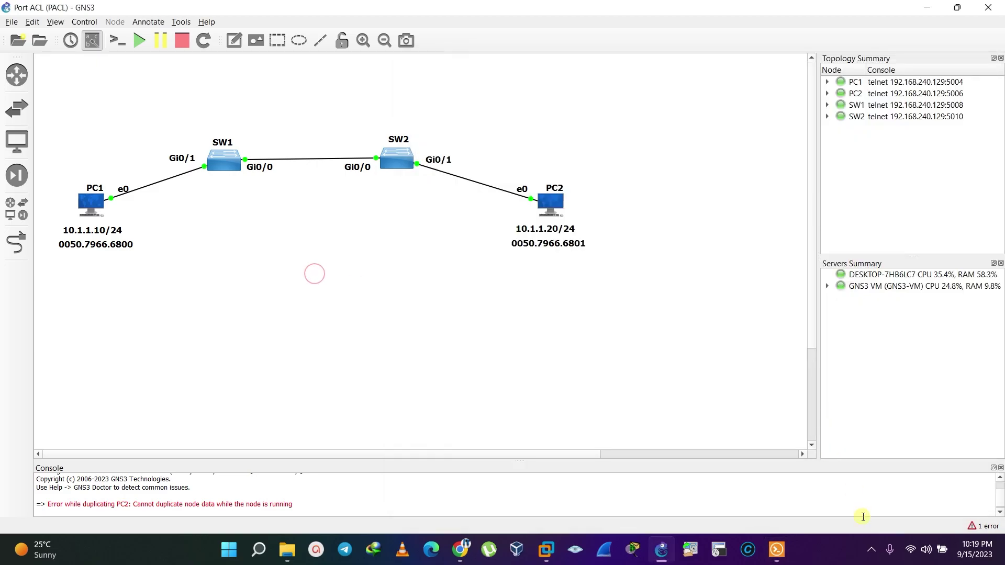
click(872, 550)
click(897, 487)
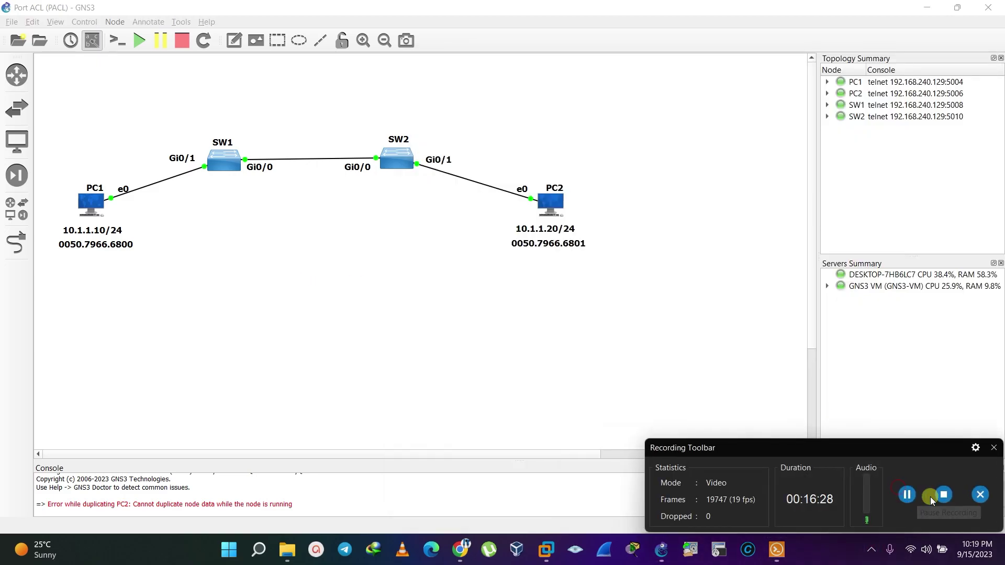